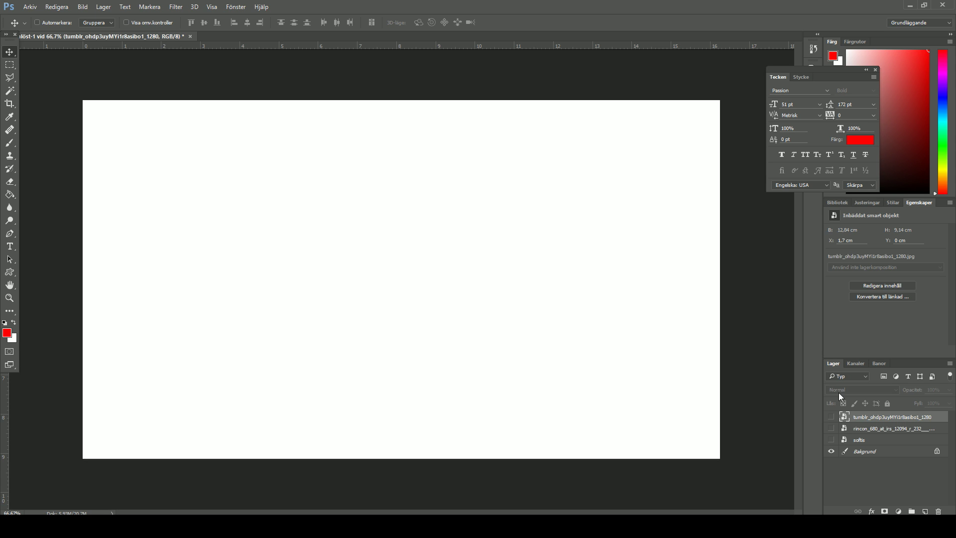
# - Show the rincon and tumblr layers, view the hangar photo at 100%, and start Place Embedded
pyautogui.click(832, 429)
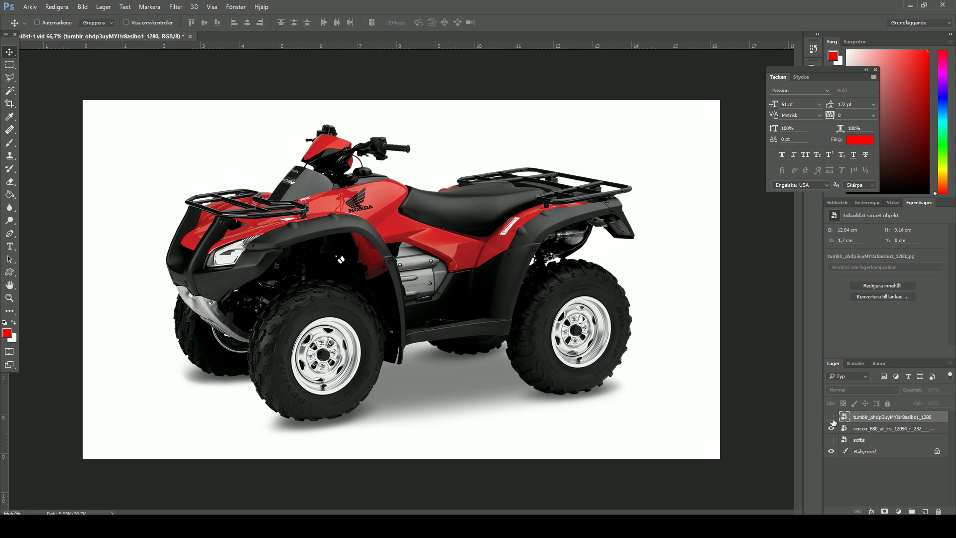
pyautogui.click(832, 417)
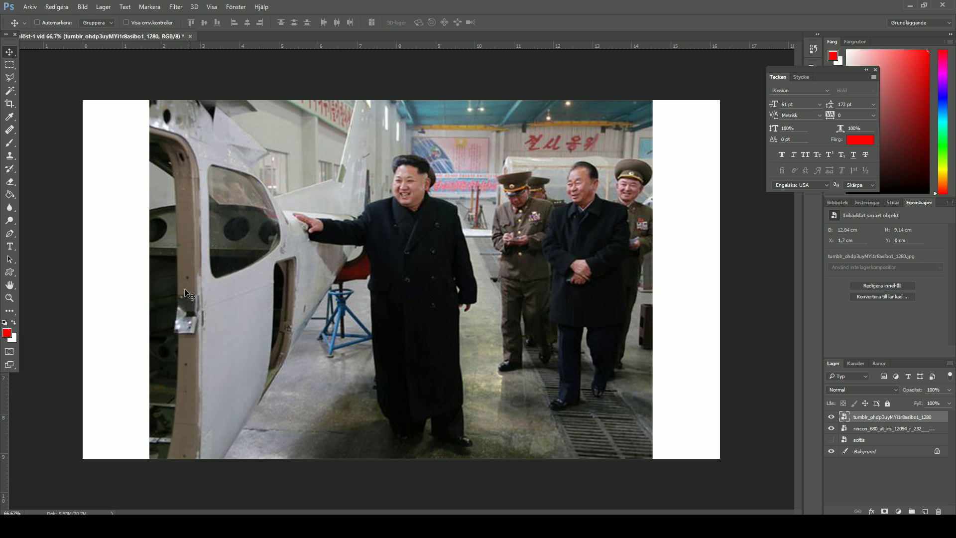
pyautogui.click(9, 297)
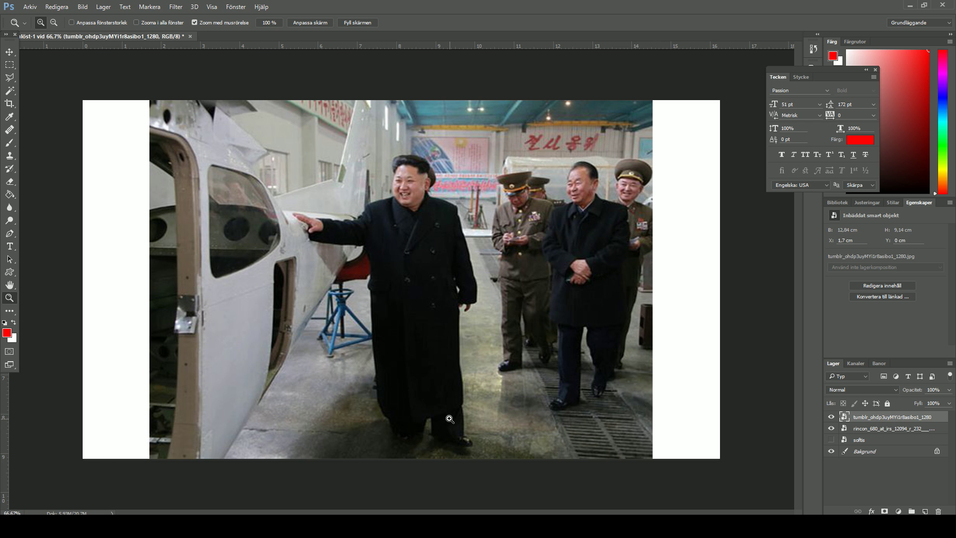
pyautogui.click(441, 421)
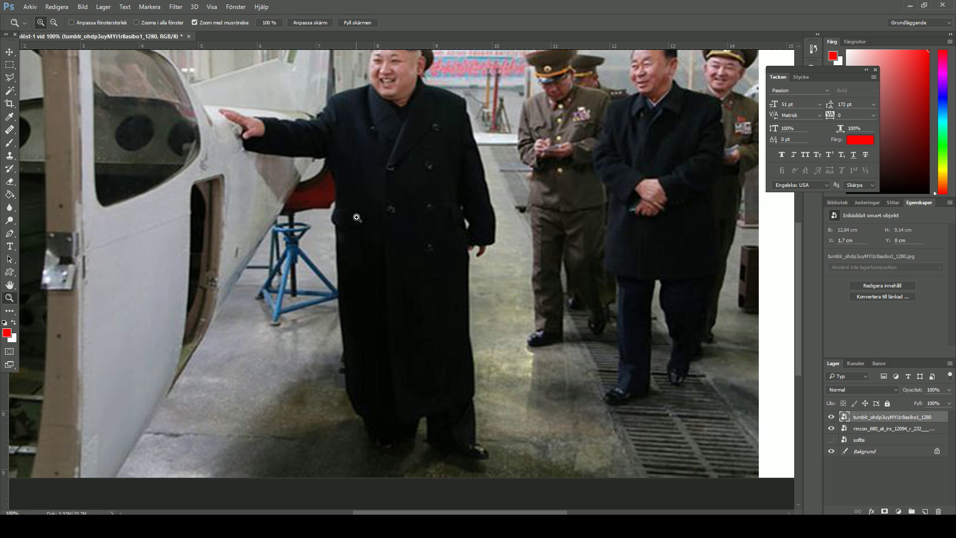
pyautogui.scroll(5, 357, 217)
pyautogui.click(30, 6)
pyautogui.click(90, 192)
# - Place gta.jpg as an embedded layer and fit it on screen
pyautogui.doubleClick(108, 84)
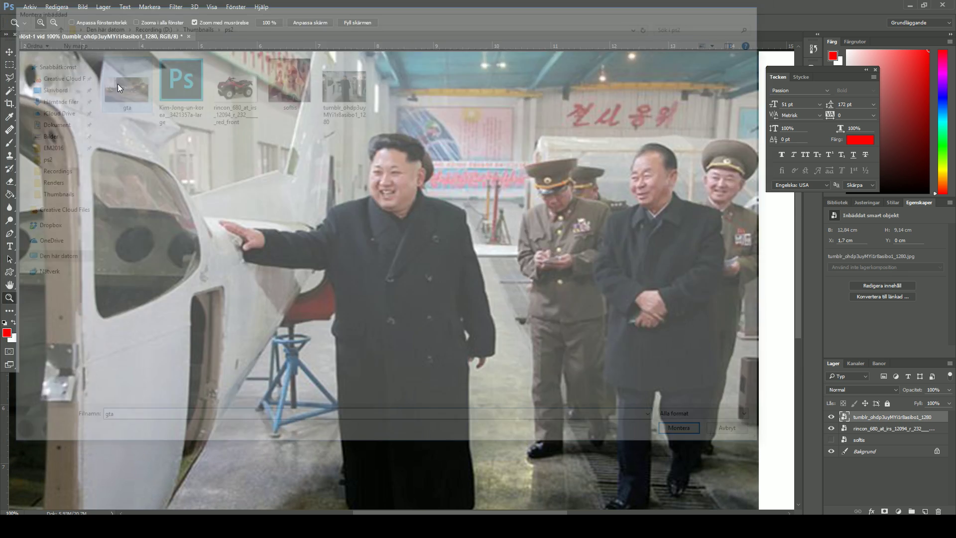
pyautogui.click(9, 52)
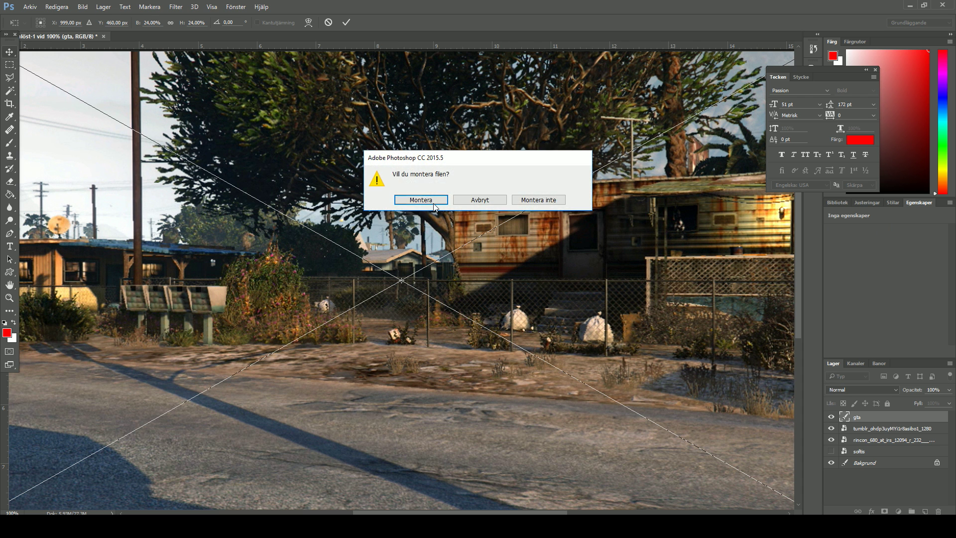
pyautogui.click(418, 199)
pyautogui.click(9, 297)
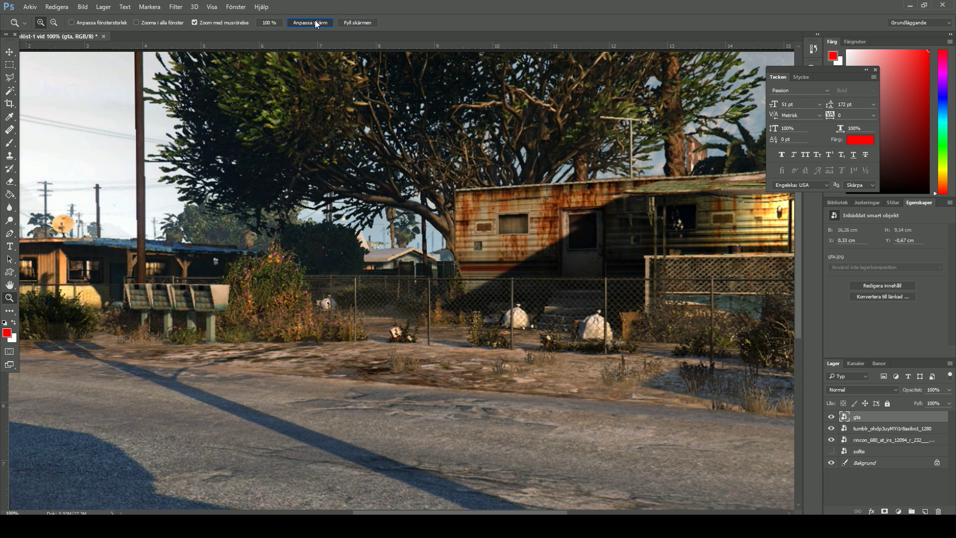
pyautogui.click(315, 22)
# - Move the gta image to fill the canvas and stack its layer just above Bakgrund
pyautogui.click(9, 52)
pyautogui.moveTo(240, 158); pyautogui.dragTo(225, 189)
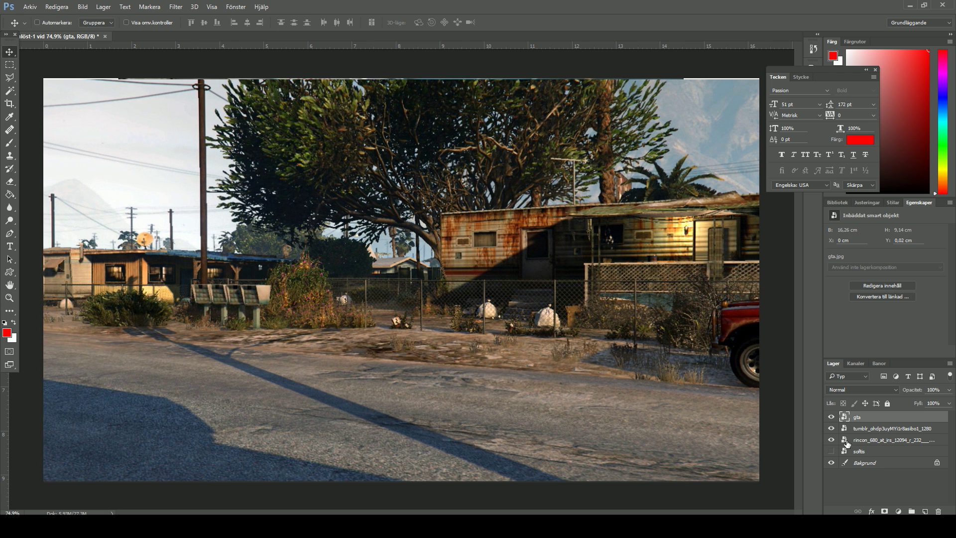
pyautogui.click(877, 430)
pyautogui.moveTo(866, 420); pyautogui.dragTo(871, 457)
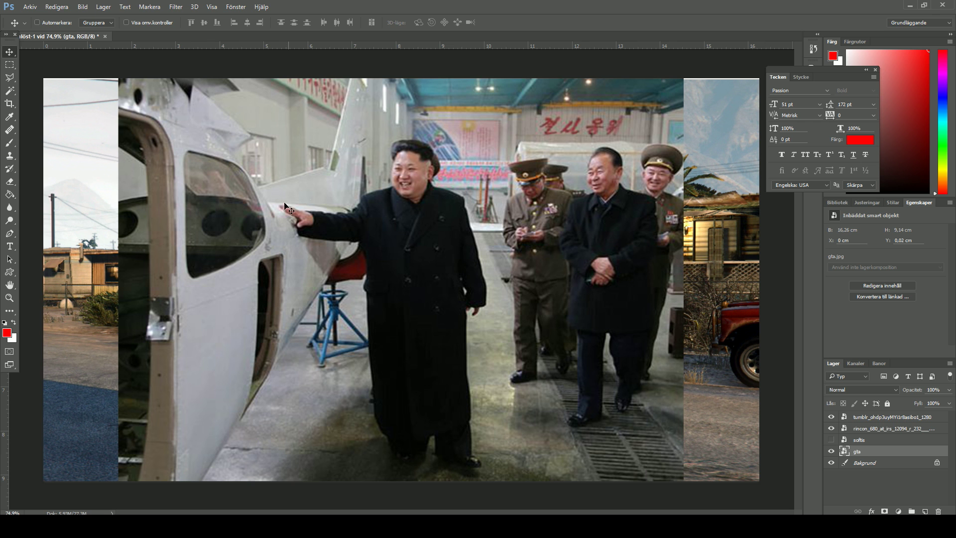
# - Zoom to 200% and trace the man's coat, legs and shoes with the Polygonal Lasso
pyautogui.click(8, 299)
pyautogui.click(412, 234)
pyautogui.press('l')
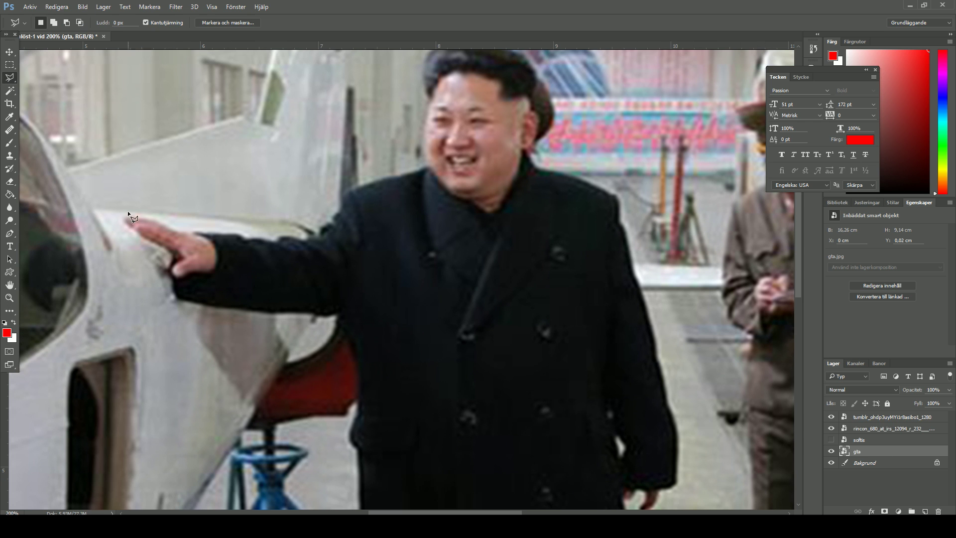
pyautogui.click(351, 331)
pyautogui.scroll(-5, 379, 349)
pyautogui.scroll(-2, 383, 351)
pyautogui.click(415, 415)
pyautogui.click(450, 486)
pyautogui.click(513, 461)
pyautogui.click(541, 416)
pyautogui.click(613, 500)
pyautogui.click(662, 504)
pyautogui.click(626, 254)
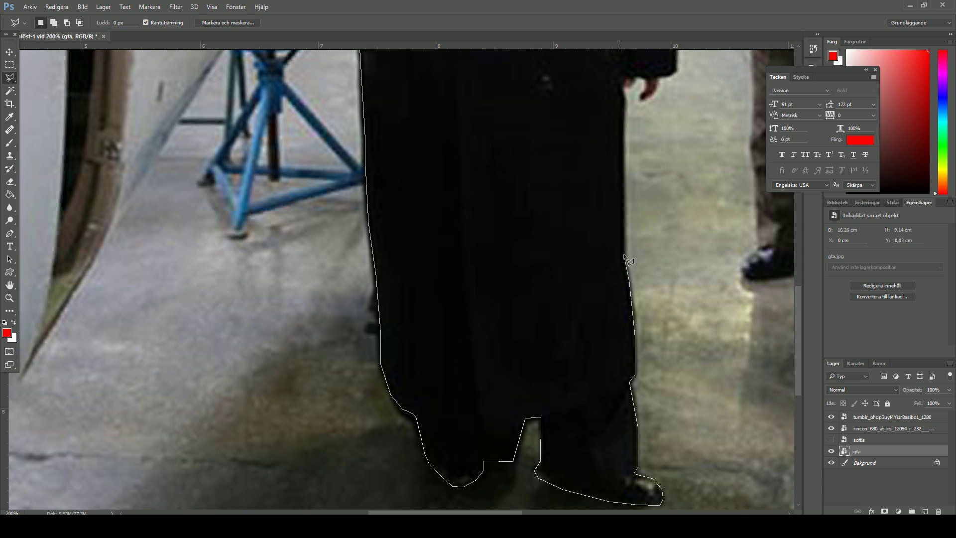
# - Continue the outline around his hand, shoulder, head and outstretched arm, closing the selection
pyautogui.scroll(5, 629, 269)
pyautogui.click(623, 282)
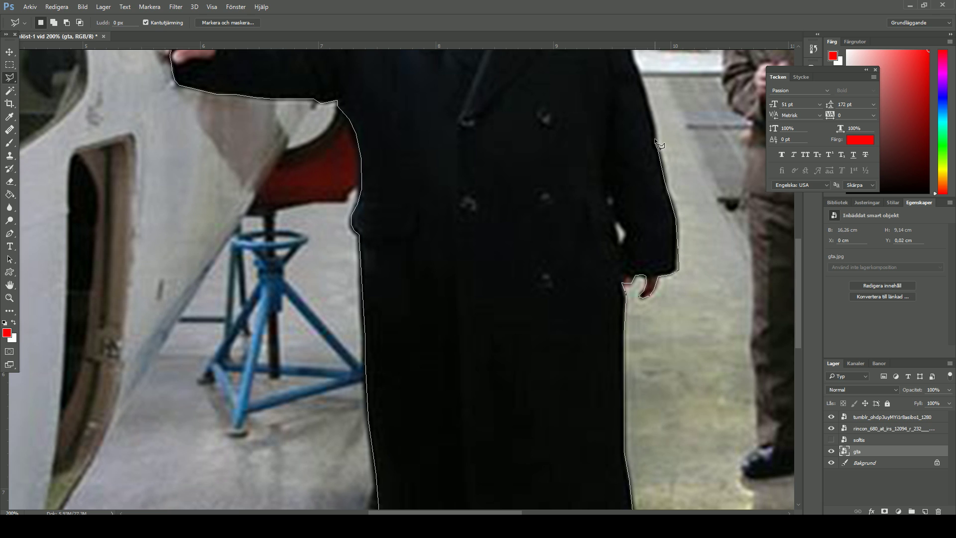
pyautogui.scroll(5, 660, 145)
pyautogui.click(618, 202)
pyautogui.click(533, 169)
pyautogui.click(523, 115)
pyautogui.click(498, 83)
pyautogui.click(430, 172)
pyautogui.click(346, 195)
pyautogui.click(319, 242)
pyautogui.click(272, 245)
pyautogui.click(239, 243)
pyautogui.click(126, 224)
# - Invert the selection, attempt to delete the surroundings, and dismiss the smart-object error
pyautogui.click(150, 7)
pyautogui.click(173, 46)
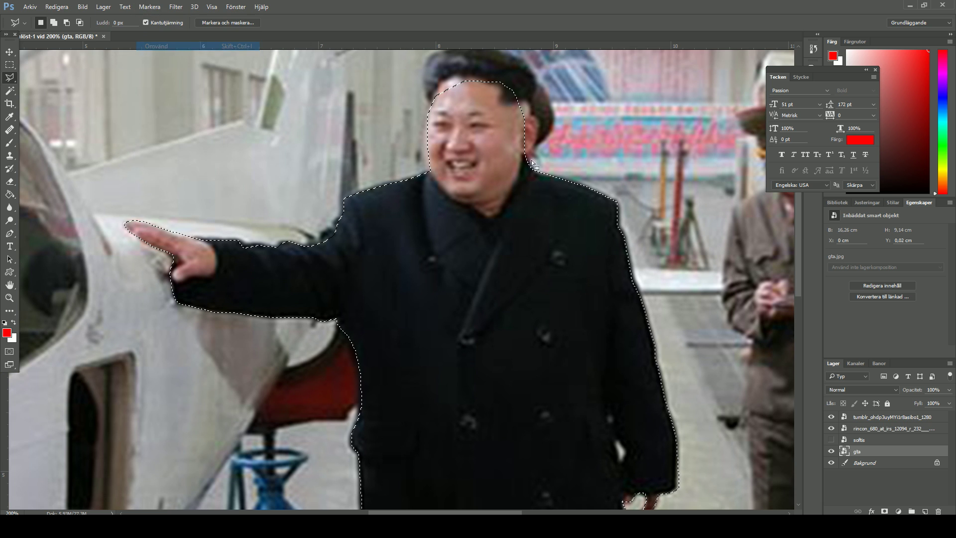
pyautogui.press('Delete')
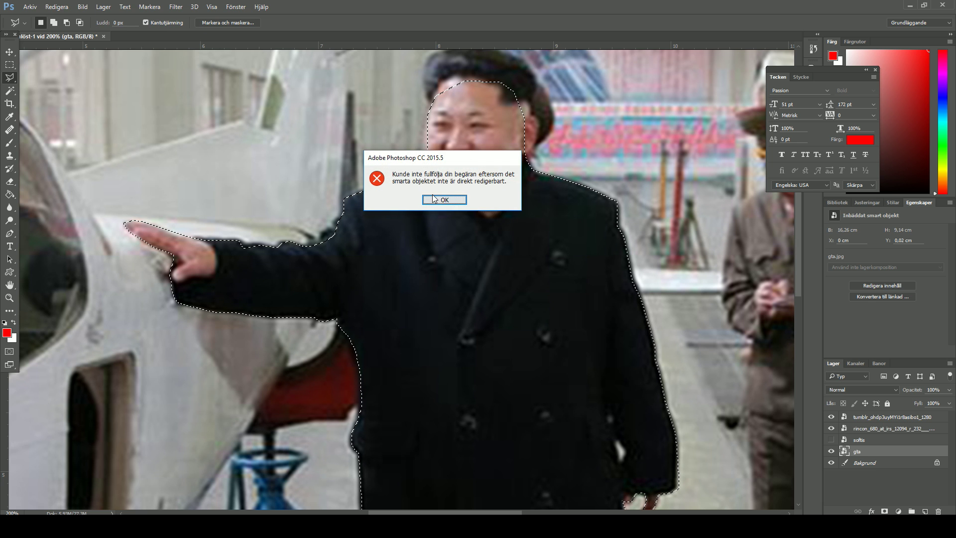
pyautogui.press('Return')
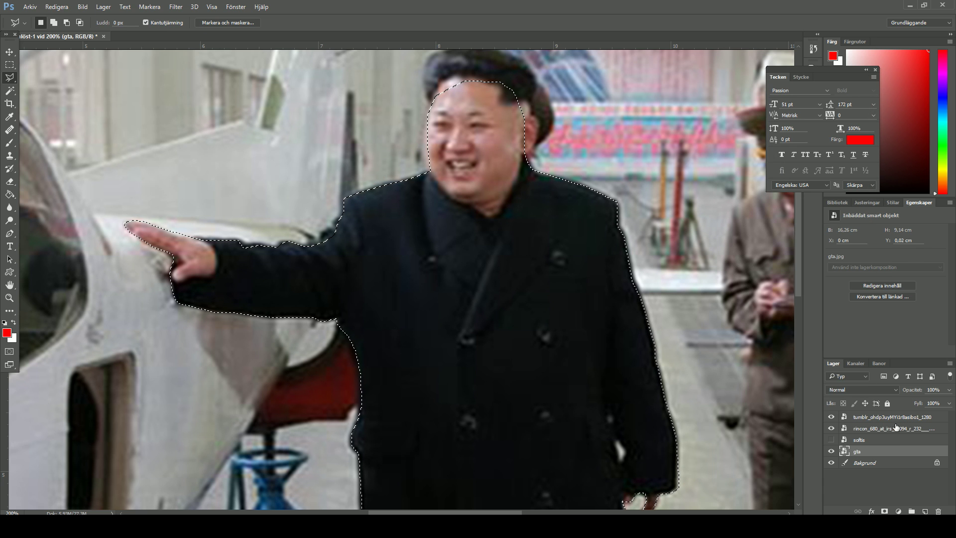
# - Rasterize the tumblr hangar photo layer so it becomes editable
pyautogui.rightClick(894, 429)
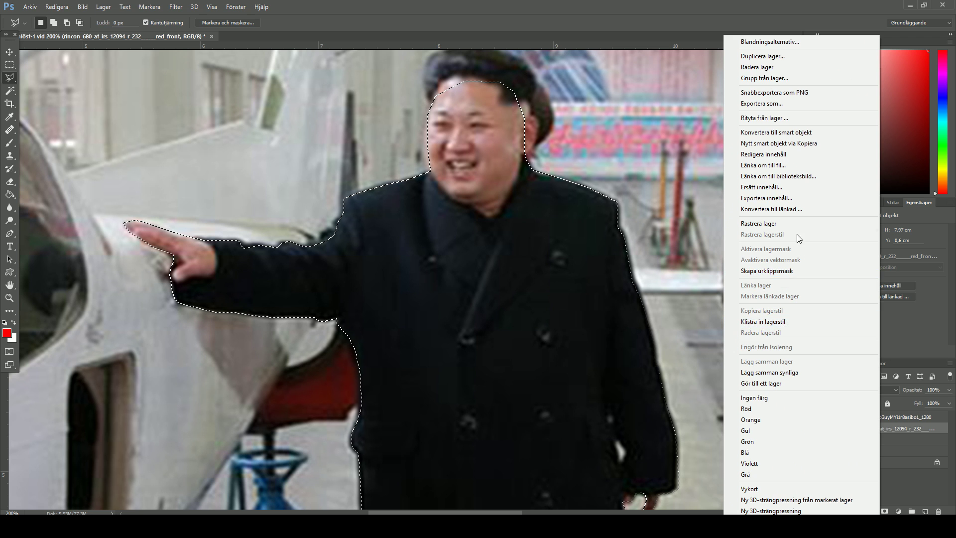
pyautogui.click(759, 224)
pyautogui.rightClick(881, 417)
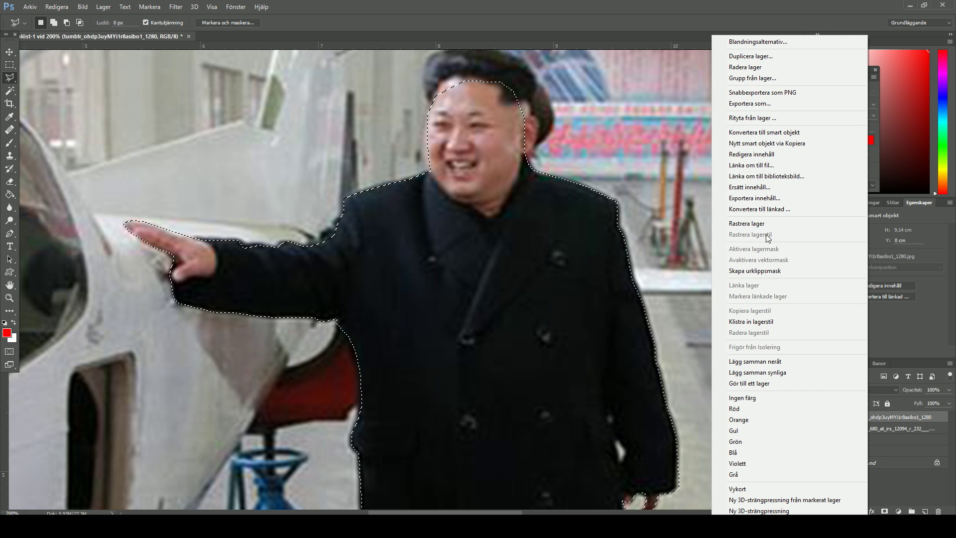
pyautogui.click(760, 223)
# - Delete everything around the man, deselect, and fit the image on screen
pyautogui.press('Delete')
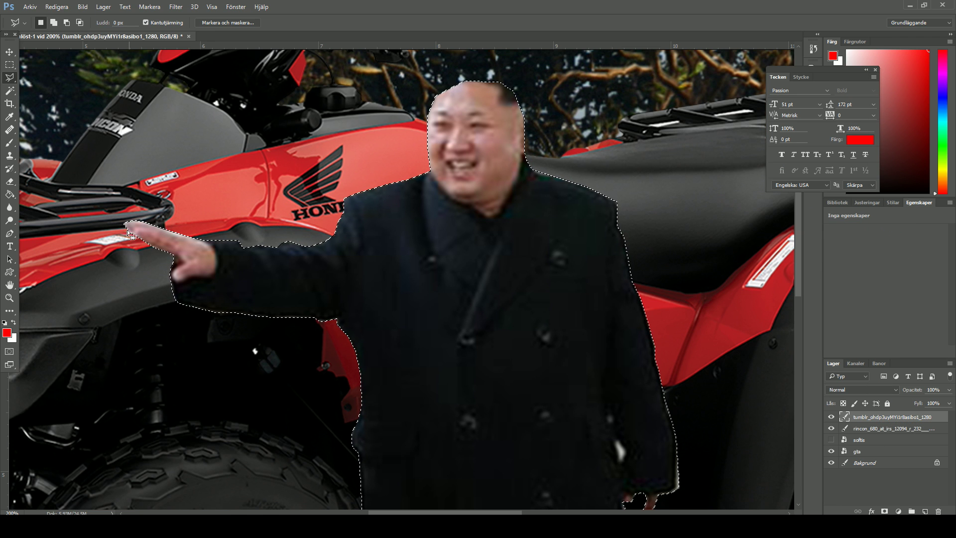
pyautogui.hotkey('ctrl', 'd')
pyautogui.click(11, 300)
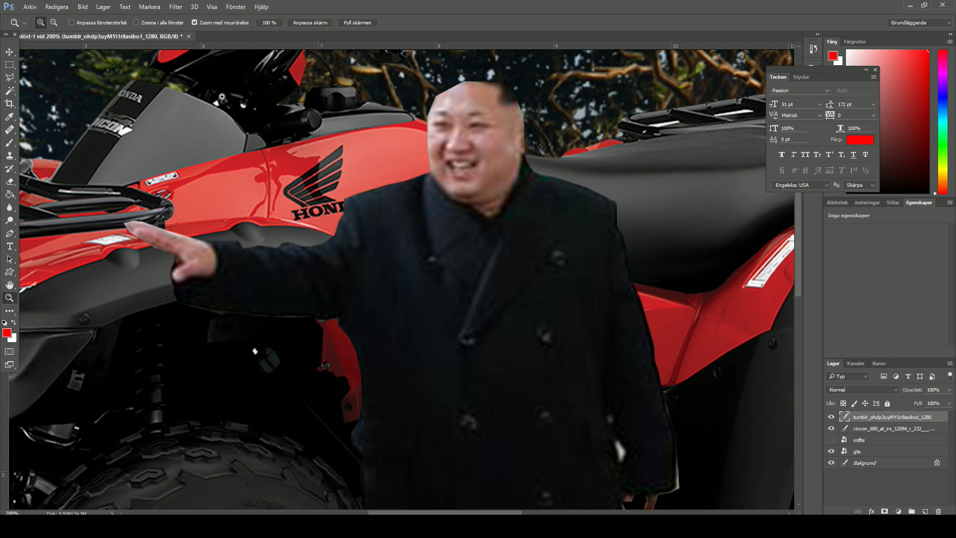
pyautogui.click(300, 24)
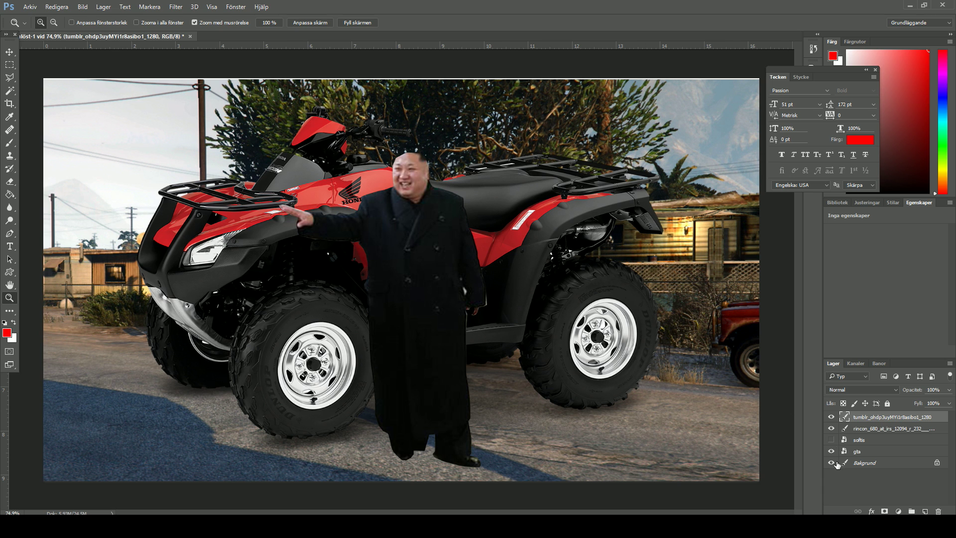
# - Hide the softis and rincon layers, clear the leftover selection, and fit the image on screen
pyautogui.click(832, 441)
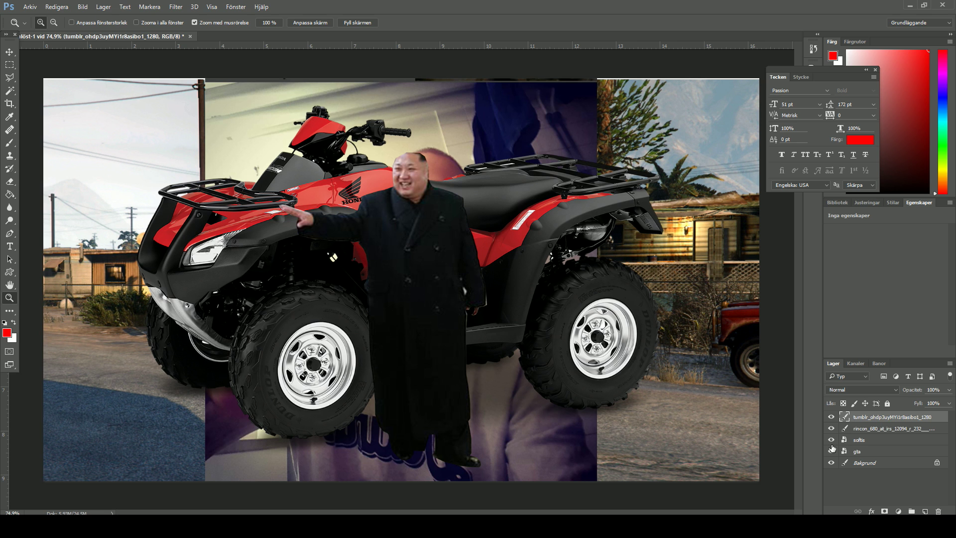
pyautogui.click(832, 443)
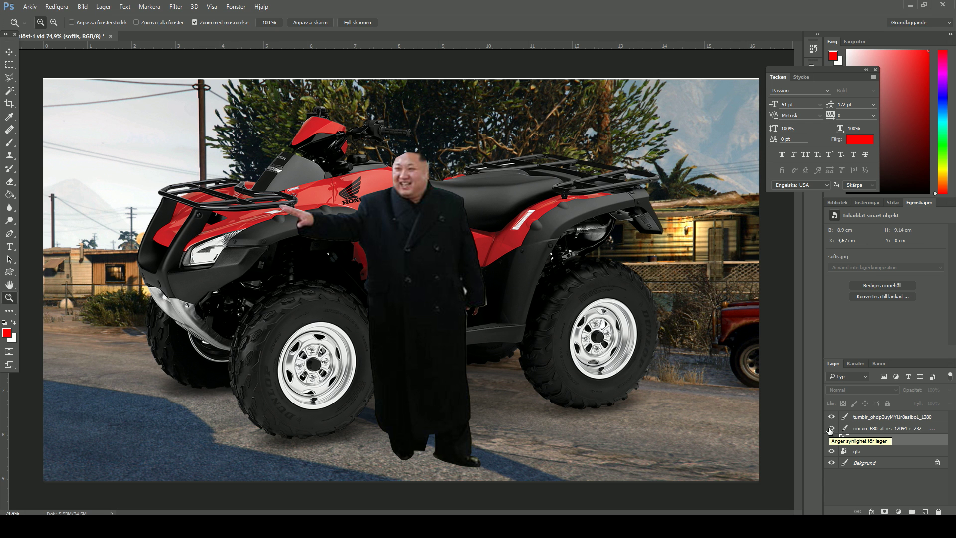
pyautogui.click(830, 428)
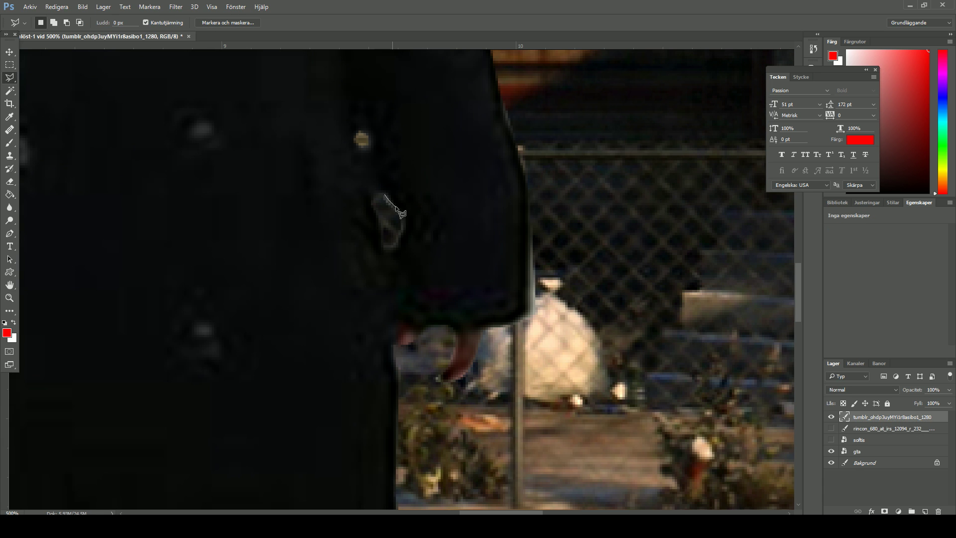
pyautogui.hotkey('ctrl', 'd')
pyautogui.press('z')
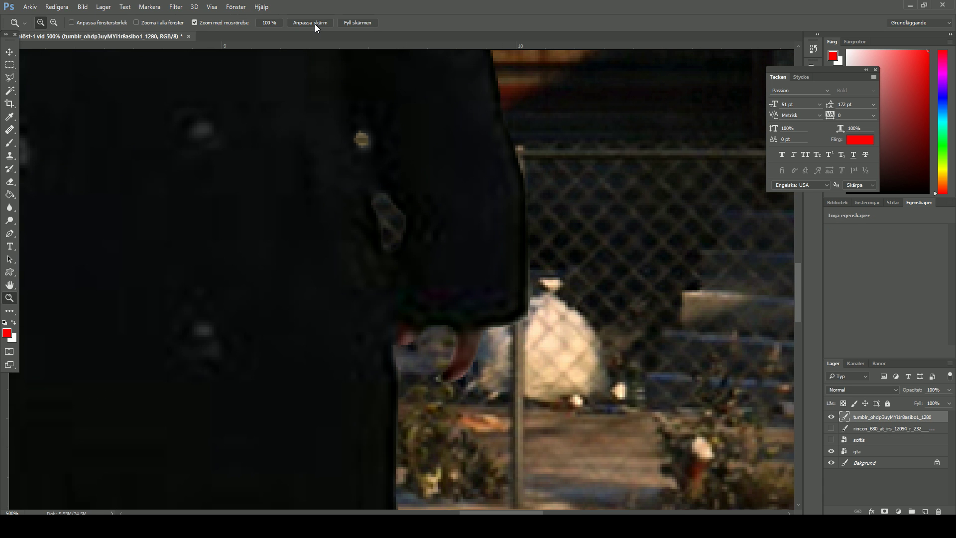
pyautogui.click(314, 24)
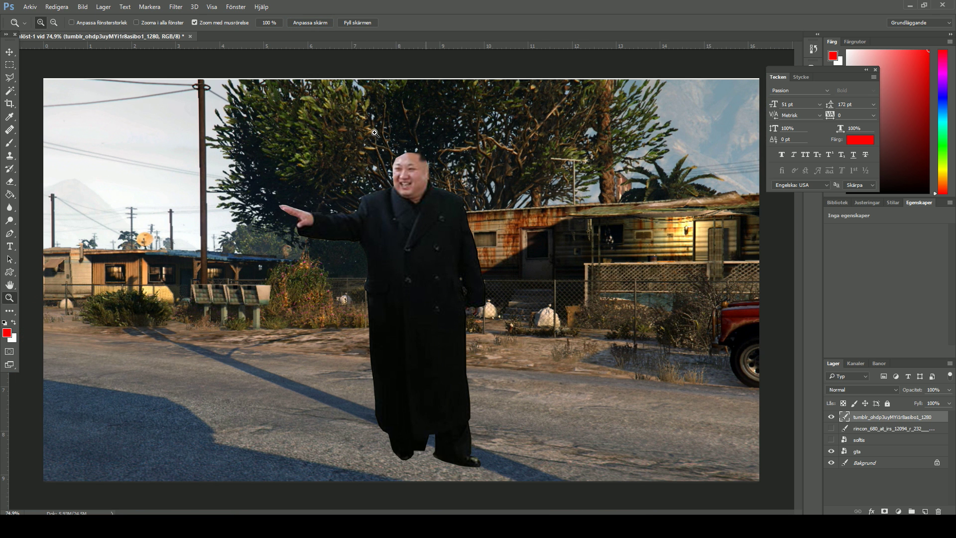
pyautogui.press('v')
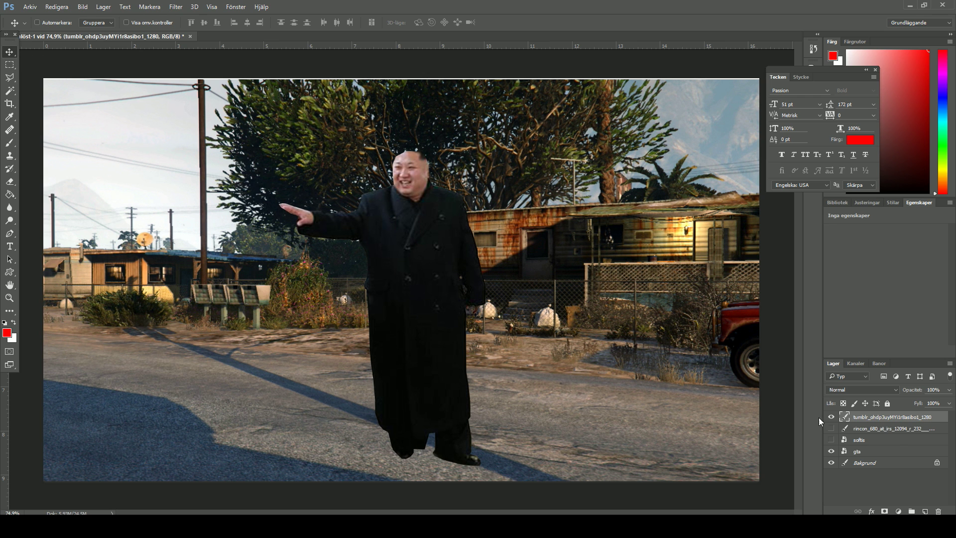
# - Nudge the gta street layer slightly right and apply a transform to it
pyautogui.click(879, 449)
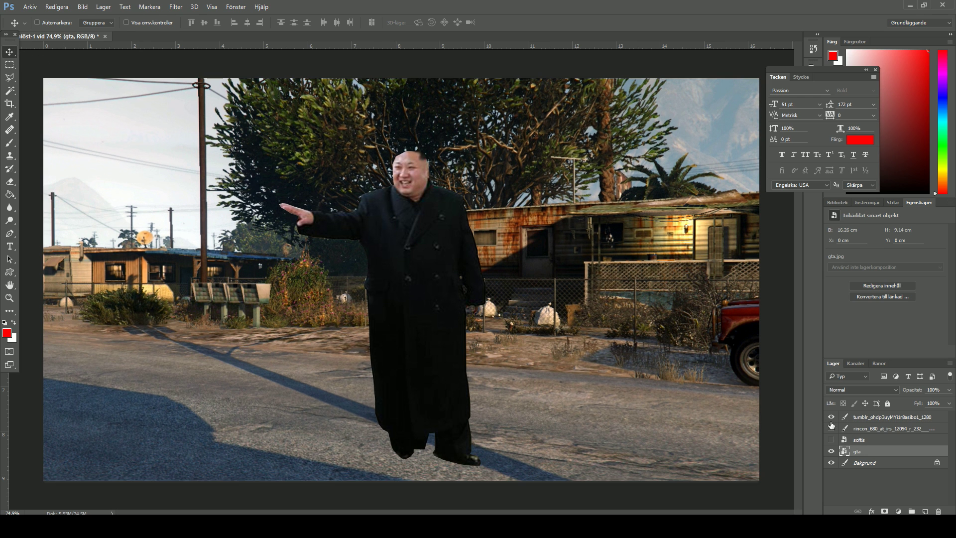
pyautogui.press('Right')
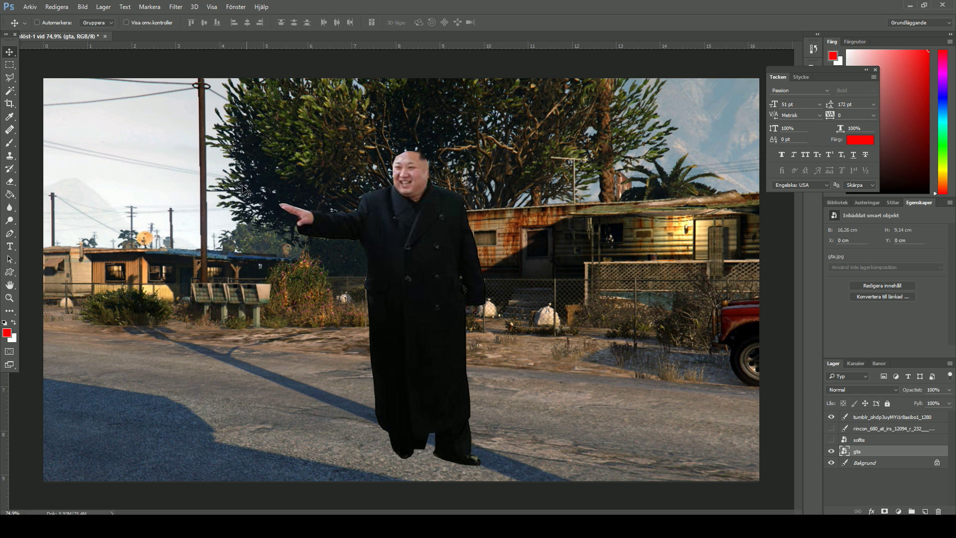
pyautogui.click(59, 8)
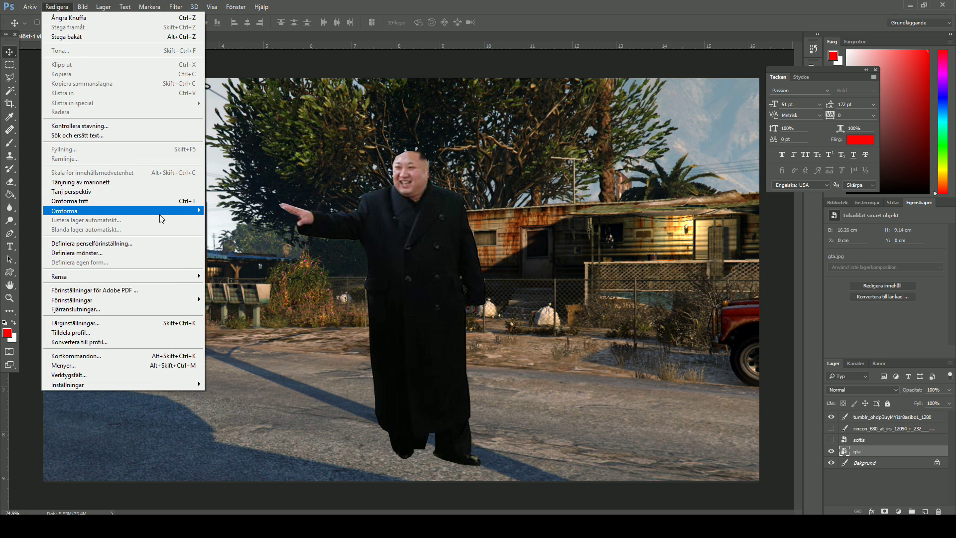
pyautogui.click(225, 220)
pyautogui.click(9, 51)
pyautogui.click(414, 204)
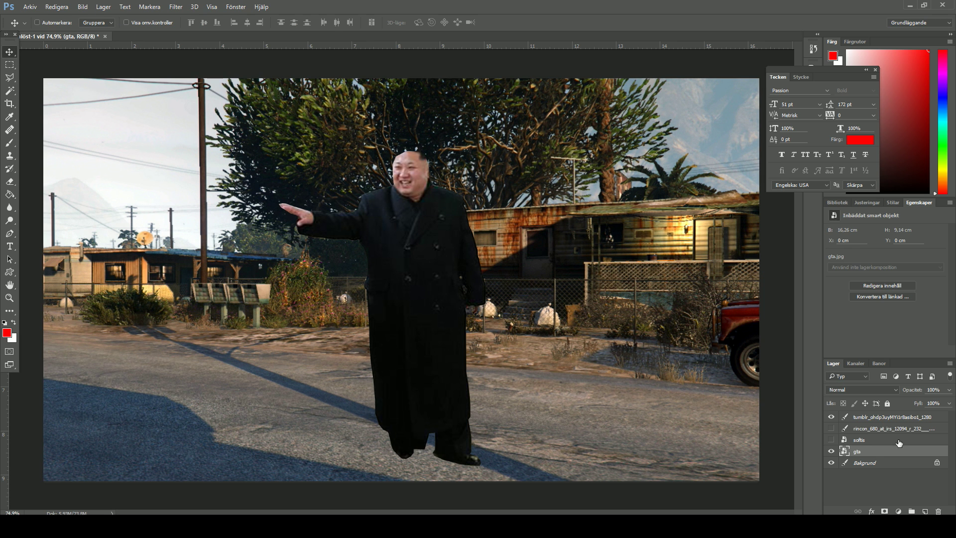
# - Scale the tumblr man to about 73% and move him right and down into the road
pyautogui.click(883, 419)
pyautogui.click(56, 7)
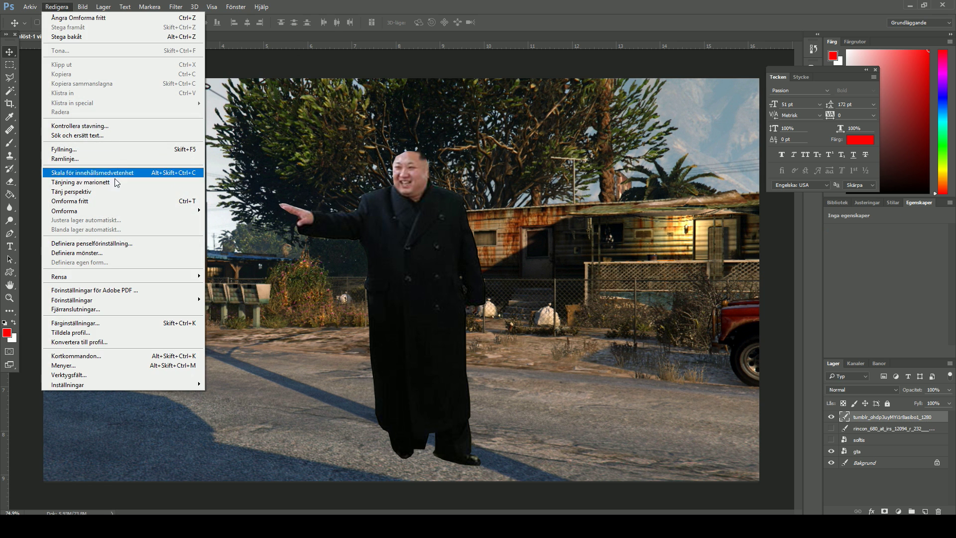
pyautogui.moveTo(89, 211)
pyautogui.click(224, 225)
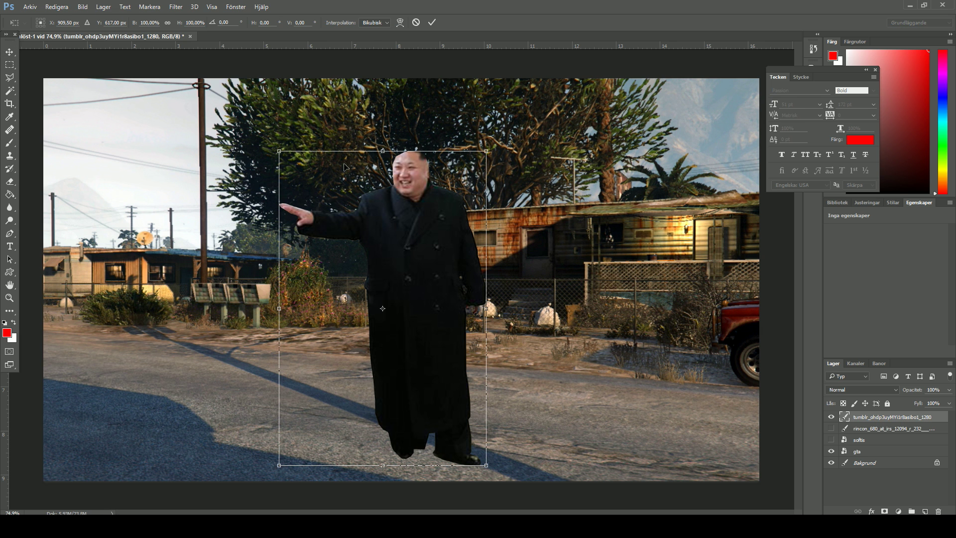
pyautogui.moveTo(276, 149); pyautogui.dragTo(309, 191)
pyautogui.moveTo(409, 261); pyautogui.dragTo(461, 274)
pyautogui.click(10, 51)
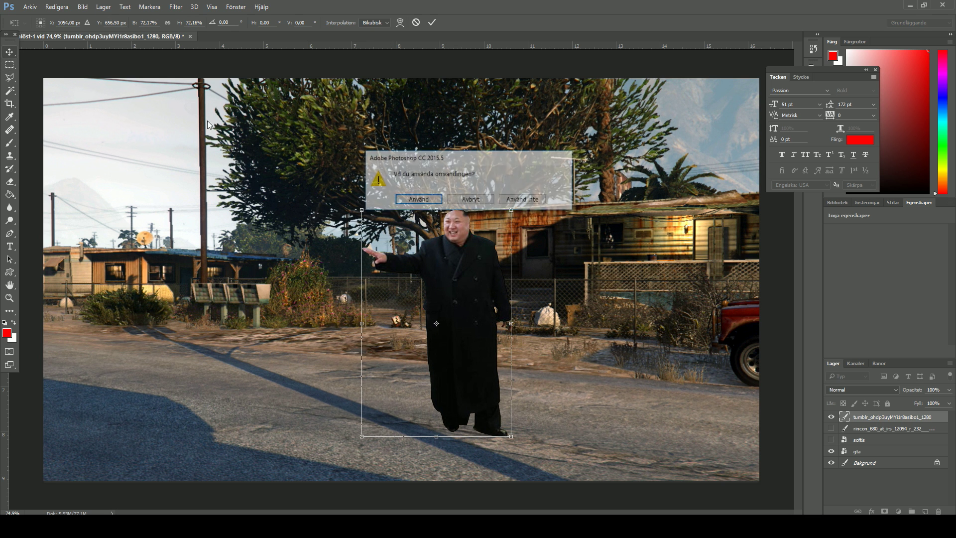
pyautogui.click(423, 199)
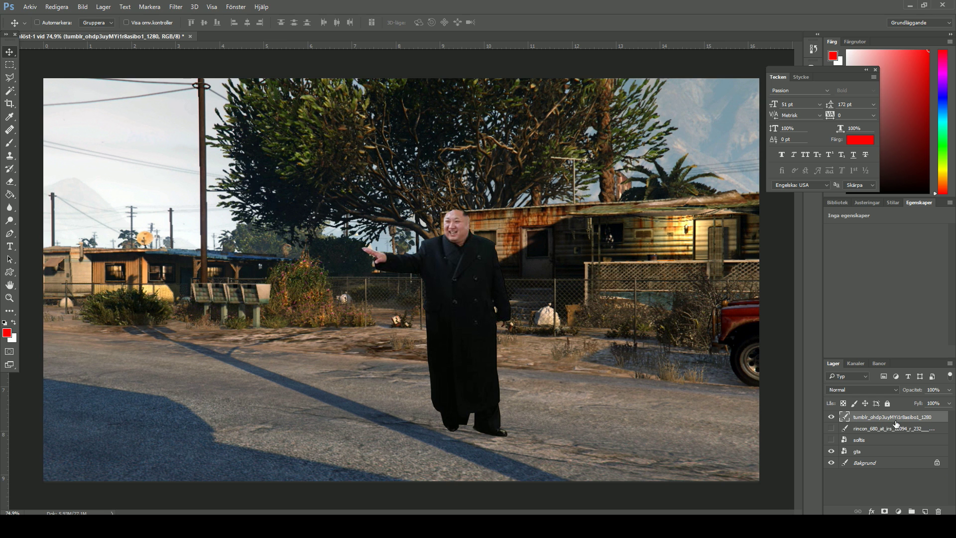
# - Select an oval at the man's feet, fill it black on a new layer, and stack it above gta
pyautogui.rightClick(10, 65)
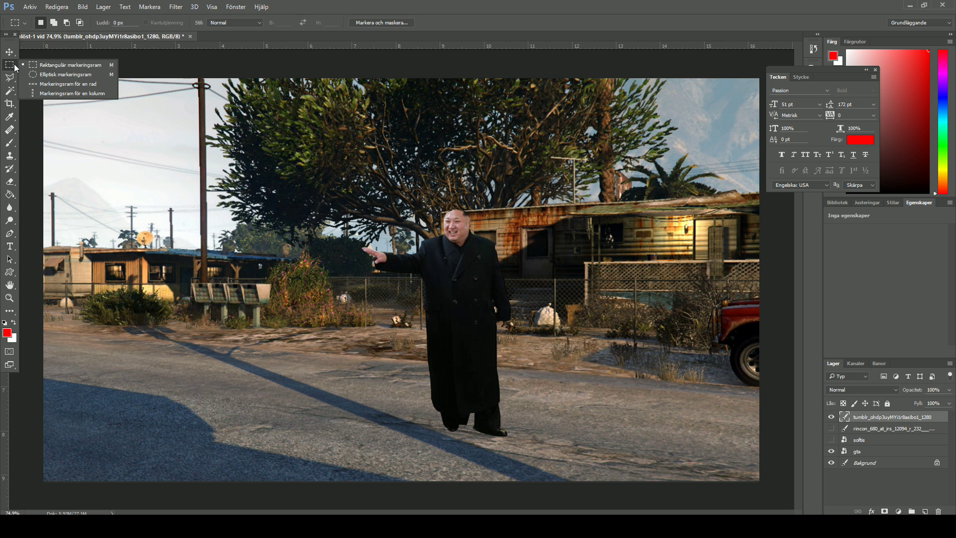
pyautogui.click(38, 72)
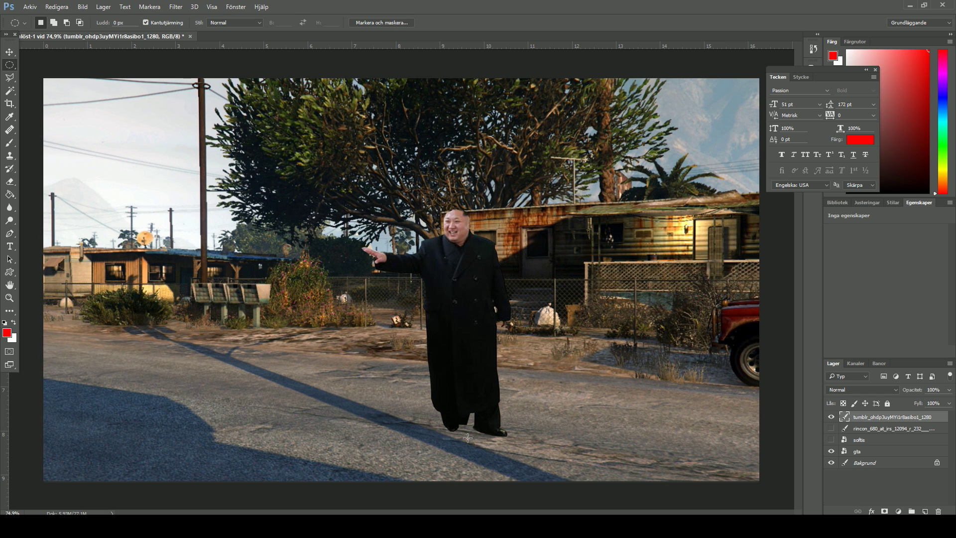
pyautogui.moveTo(438, 420); pyautogui.dragTo(514, 440)
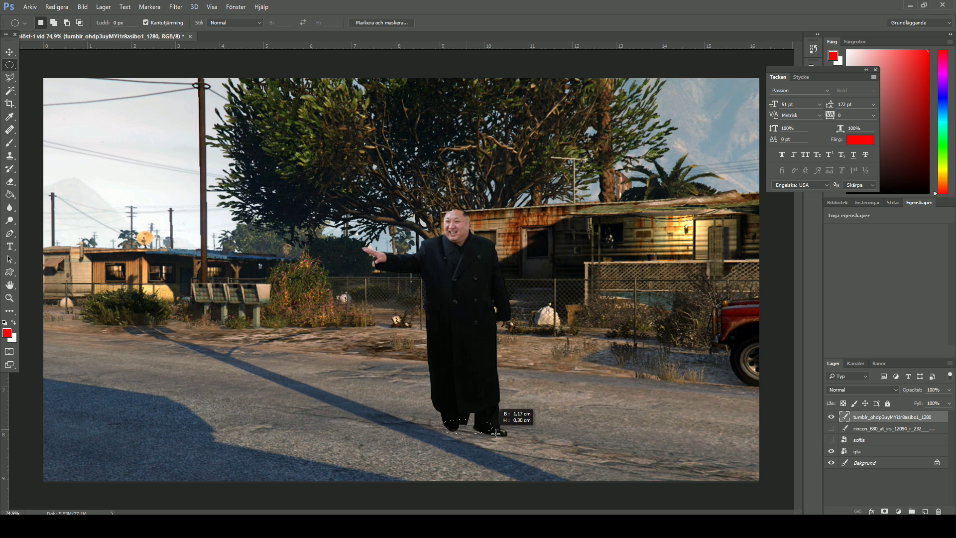
pyautogui.click(9, 194)
pyautogui.click(9, 322)
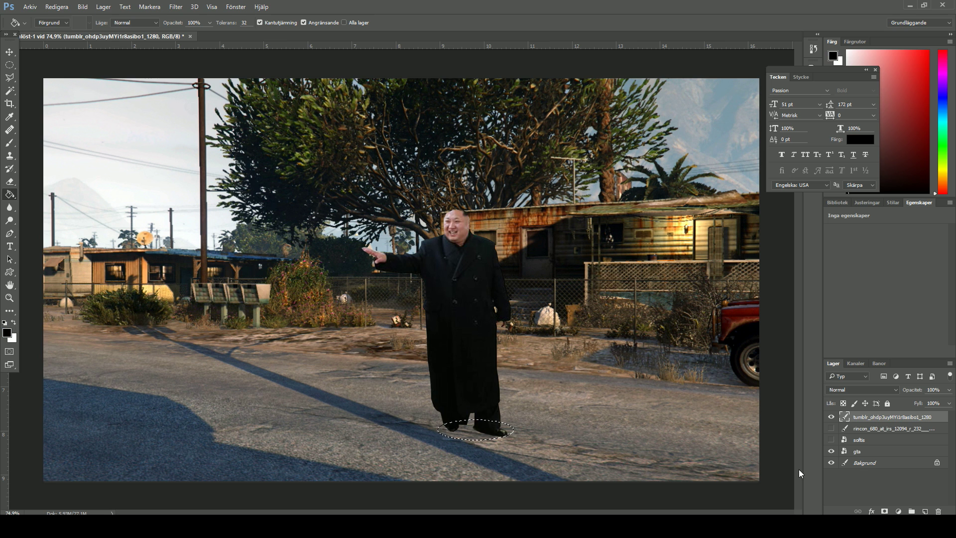
pyautogui.click(925, 511)
pyautogui.click(486, 434)
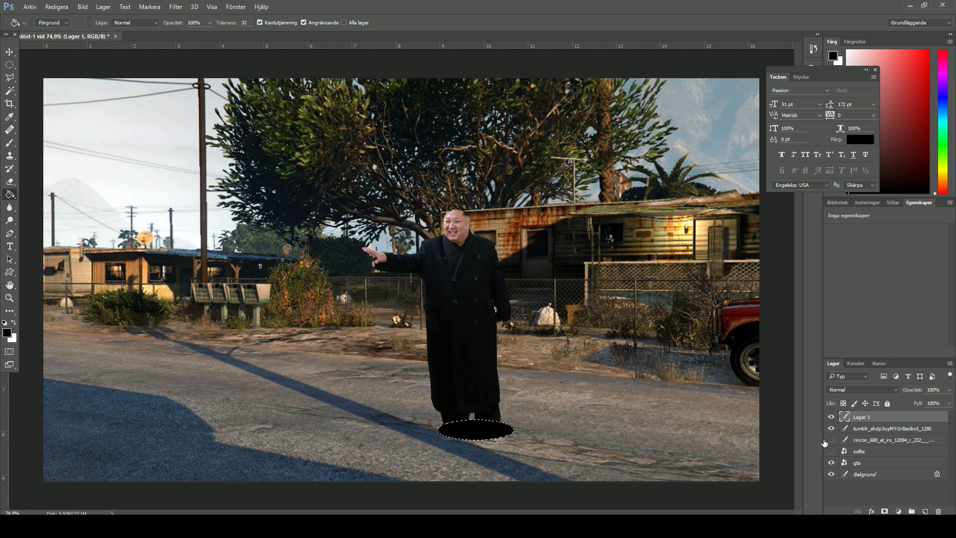
pyautogui.moveTo(881, 422); pyautogui.dragTo(897, 456)
pyautogui.click(176, 7)
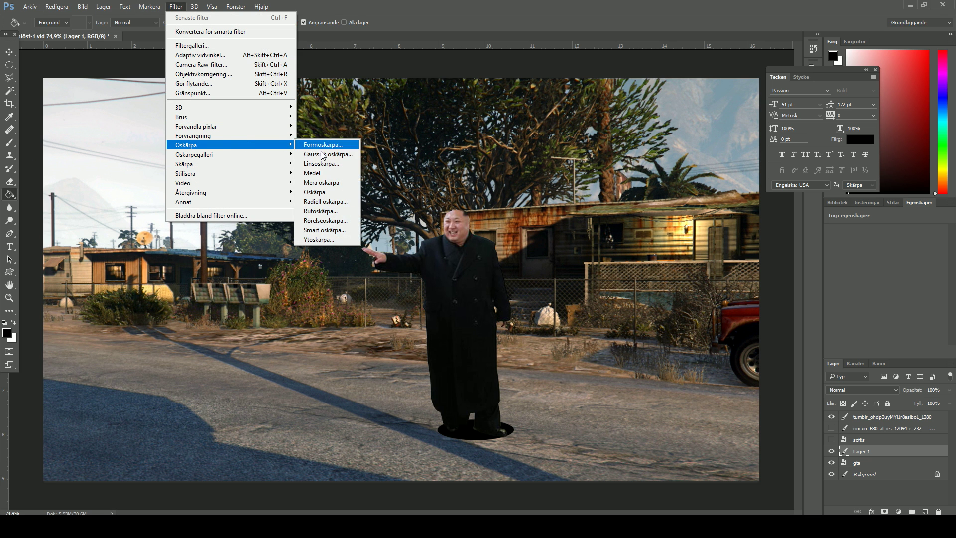
# - Blur the oval shadow with a 44,3-pixel Gaussian Blur and show the softis selfie layer
pyautogui.click(326, 154)
pyautogui.moveTo(675, 334); pyautogui.dragTo(679, 333)
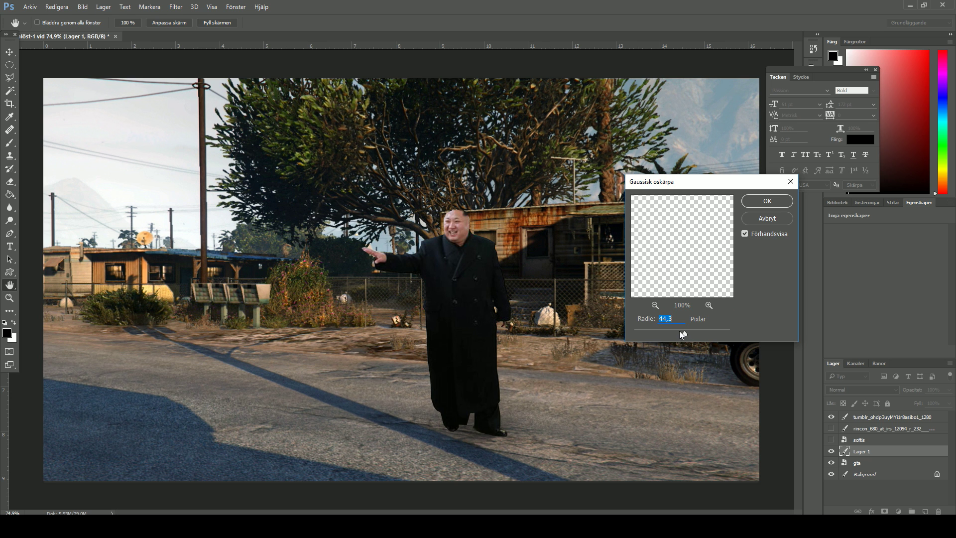
pyautogui.click(770, 201)
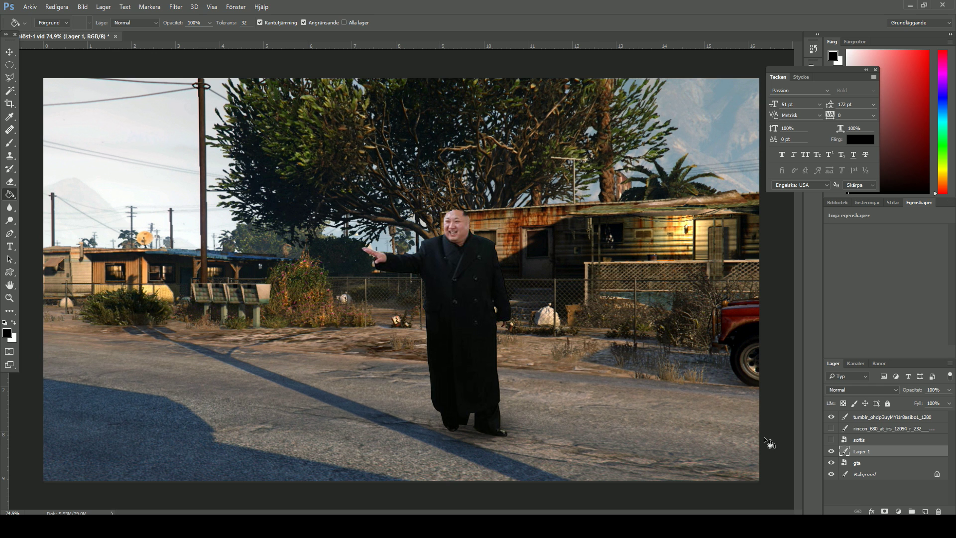
pyautogui.click(831, 441)
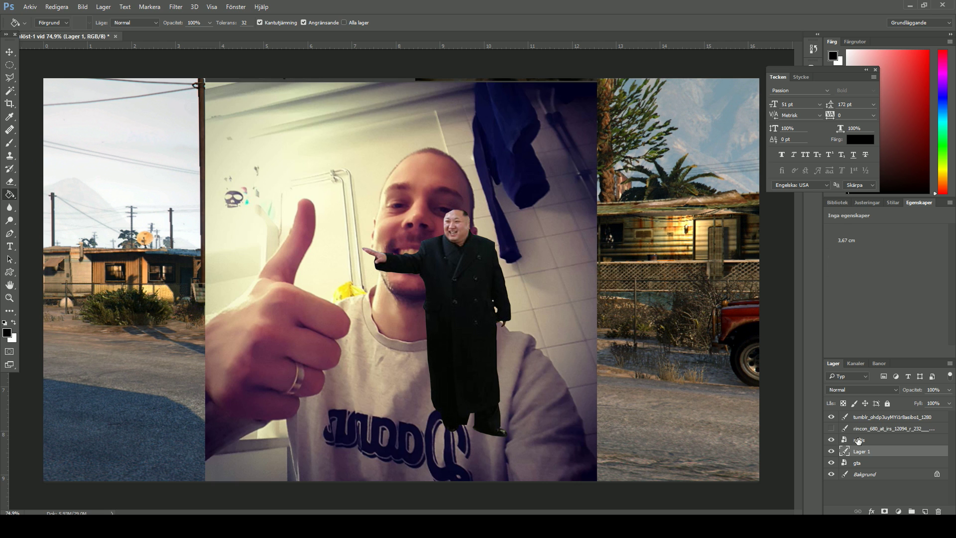
# - Move the softis selfie layer to the top and zoom in to 200% on the face
pyautogui.moveTo(858, 440); pyautogui.dragTo(860, 413)
pyautogui.click(10, 297)
pyautogui.click(444, 241)
pyautogui.click(443, 214)
pyautogui.scroll(2, 429, 244)
pyautogui.click(10, 77)
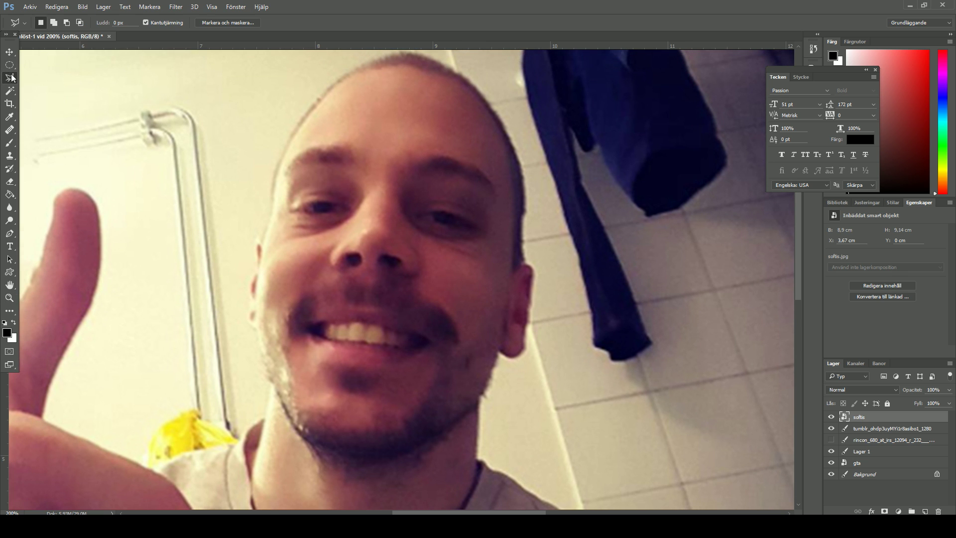
# - Trace a polygonal selection around the neck and collar below the selfie's chin
pyautogui.click(259, 378)
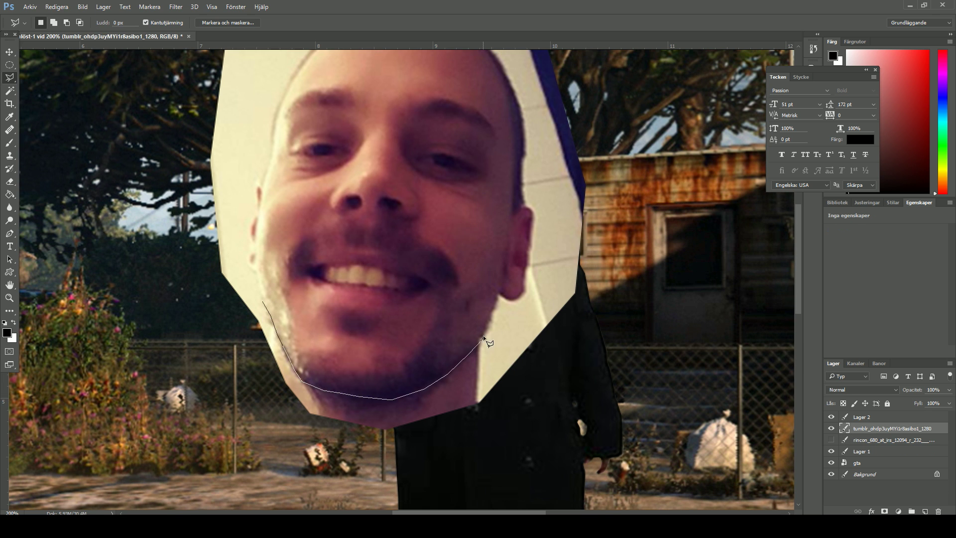
pyautogui.click(526, 291)
pyautogui.click(595, 314)
pyautogui.click(558, 414)
pyautogui.click(428, 465)
pyautogui.click(249, 433)
pyautogui.doubleClick(151, 308)
# - Delete the selected area, undo the wrong-layer deletion, select Lager 2, and deselect
pyautogui.press('Delete')
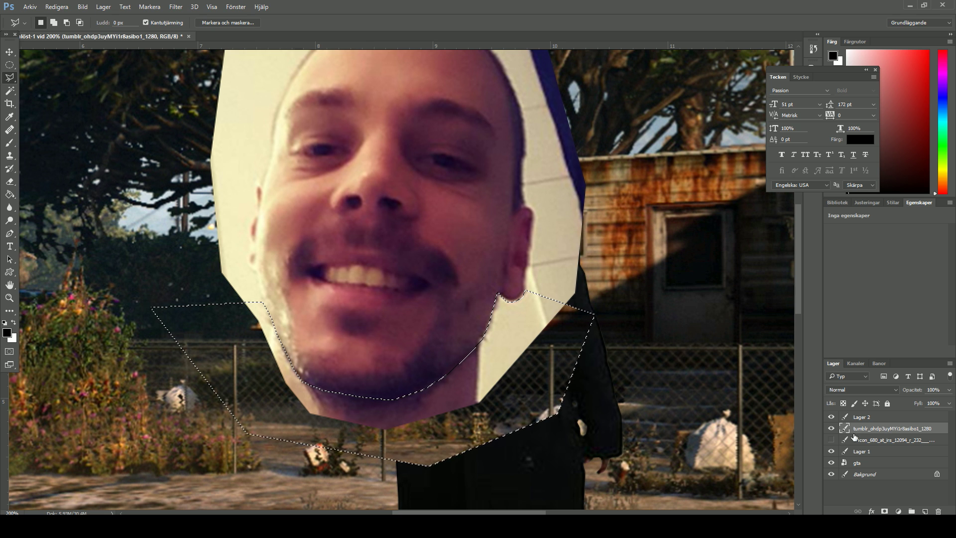
pyautogui.hotkey('ctrl', 'z')
pyautogui.click(861, 417)
pyautogui.press('Up')
pyautogui.press('Up')
pyautogui.press('Up')
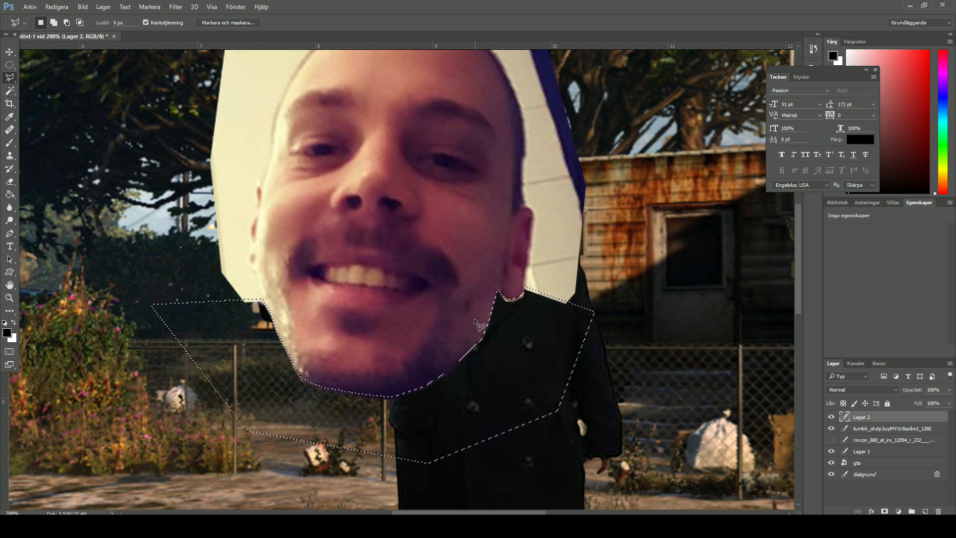
pyautogui.hotkey('ctrl', 'd')
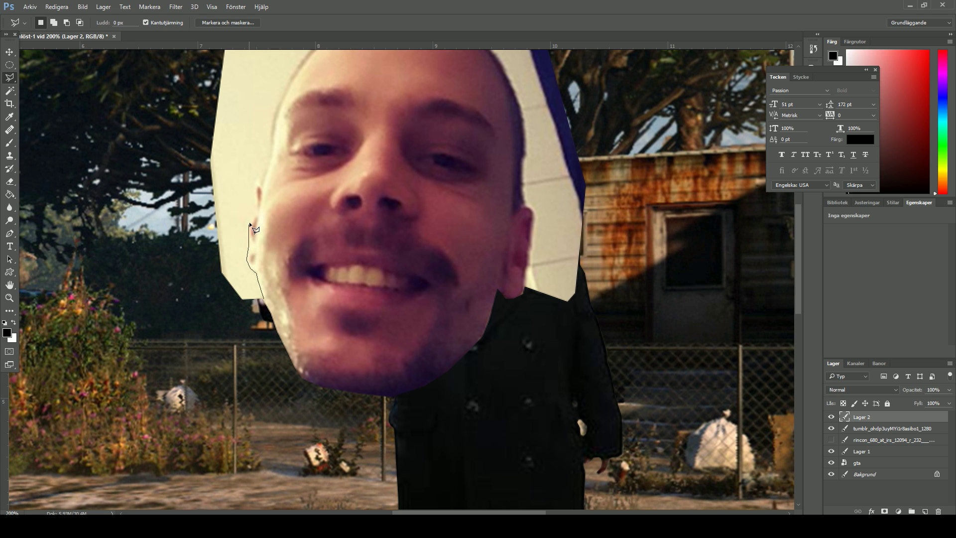
# - Trace a lasso selection along the edge of the selfie head
pyautogui.scroll(3, 269, 305)
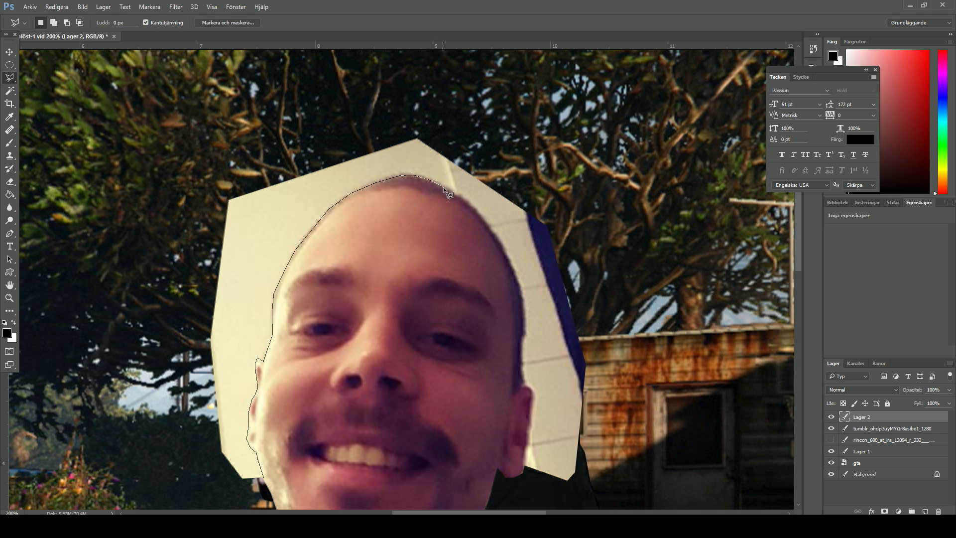
pyautogui.moveTo(477, 209)
pyautogui.mouseDown()
pyautogui.moveTo(510, 259)
pyautogui.moveTo(527, 314)
pyautogui.moveTo(522, 294)
pyautogui.moveTo(526, 384)
pyautogui.mouseUp()
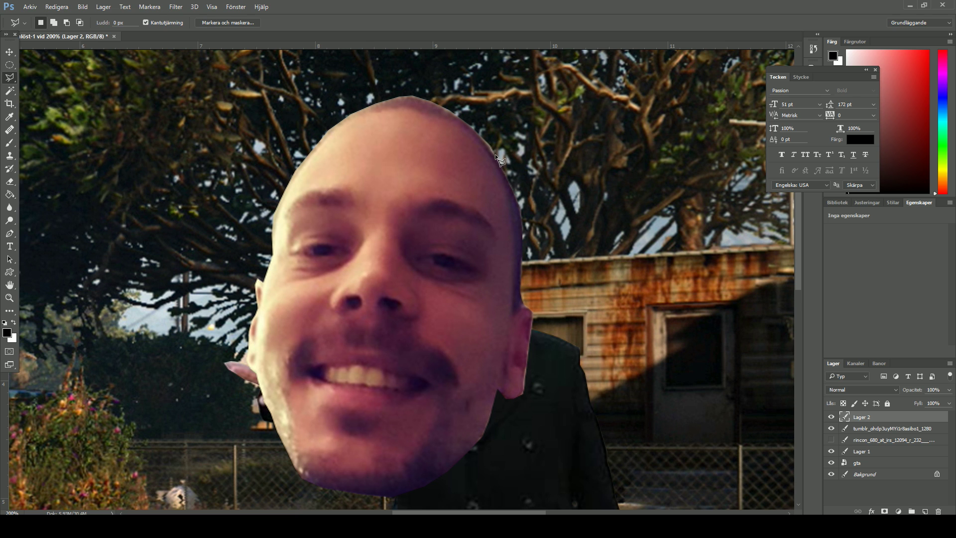
pyautogui.click(524, 230)
pyautogui.click(289, 149)
pyautogui.click(273, 95)
pyautogui.click(373, 72)
pyautogui.click(473, 68)
pyautogui.click(572, 155)
pyautogui.doubleClick(583, 271)
# - Deselect after trimming the head and hide the Lager 2 face layer
pyautogui.hotkey('ctrl', 'd')
pyautogui.scroll(-3, 610, 282)
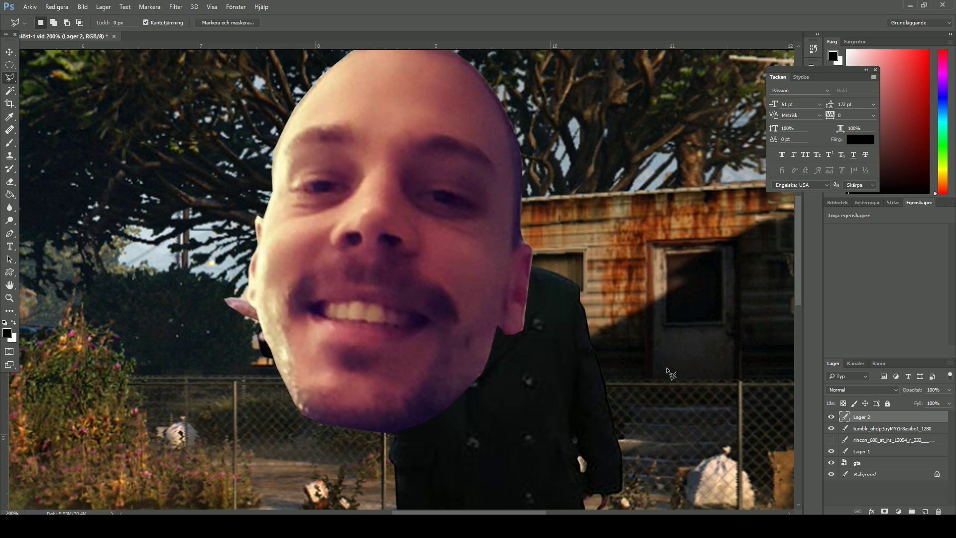
pyautogui.click(831, 416)
pyautogui.scroll(-2, 392, 392)
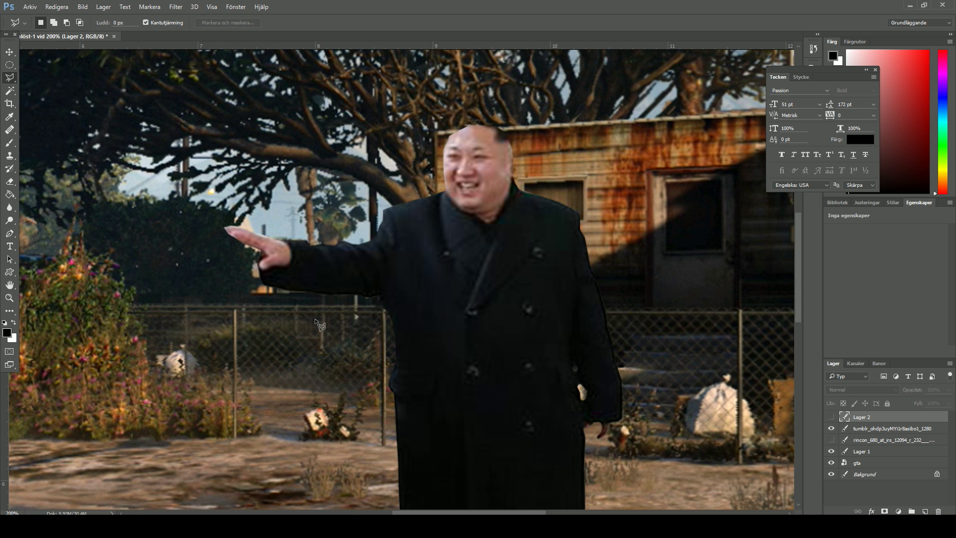
# - Outline the leftover sliver beside the fingertip and delete it from the tumblr layer
pyautogui.click(232, 225)
pyautogui.click(248, 219)
pyautogui.click(193, 200)
pyautogui.click(156, 310)
pyautogui.click(234, 242)
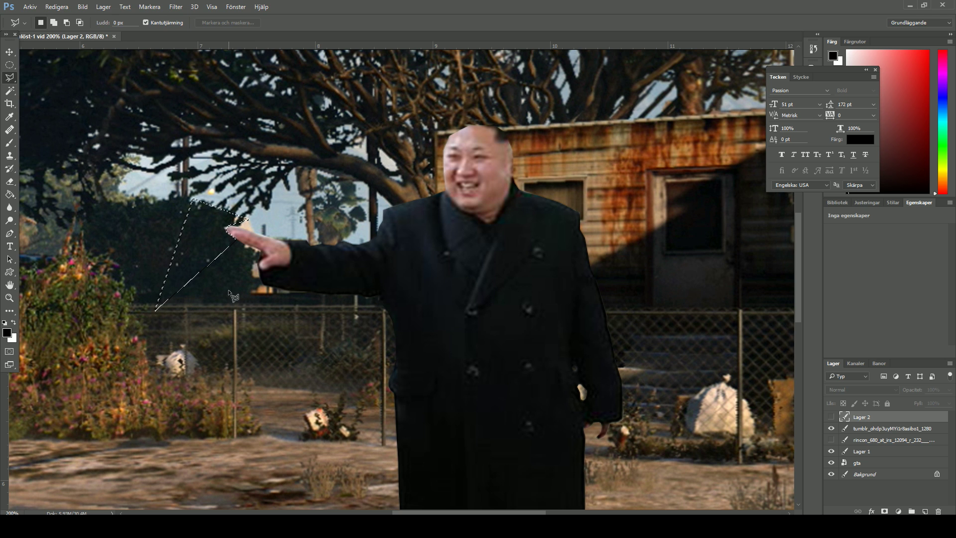
pyautogui.click(891, 429)
pyautogui.press('Delete')
pyautogui.hotkey('ctrl', 'd')
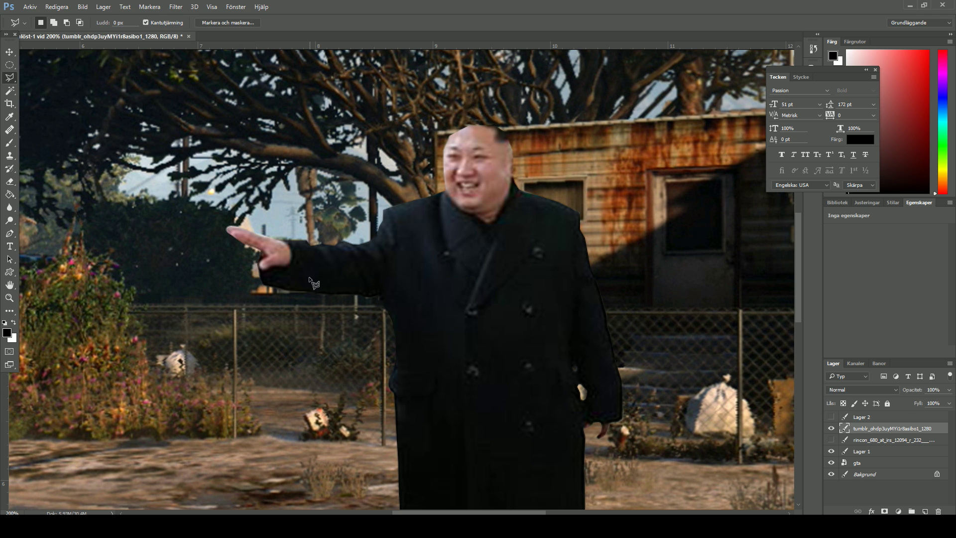
# - Fit the whole image on screen and make the Lager 2 face layer visible again
pyautogui.scroll(-5, 703, 360)
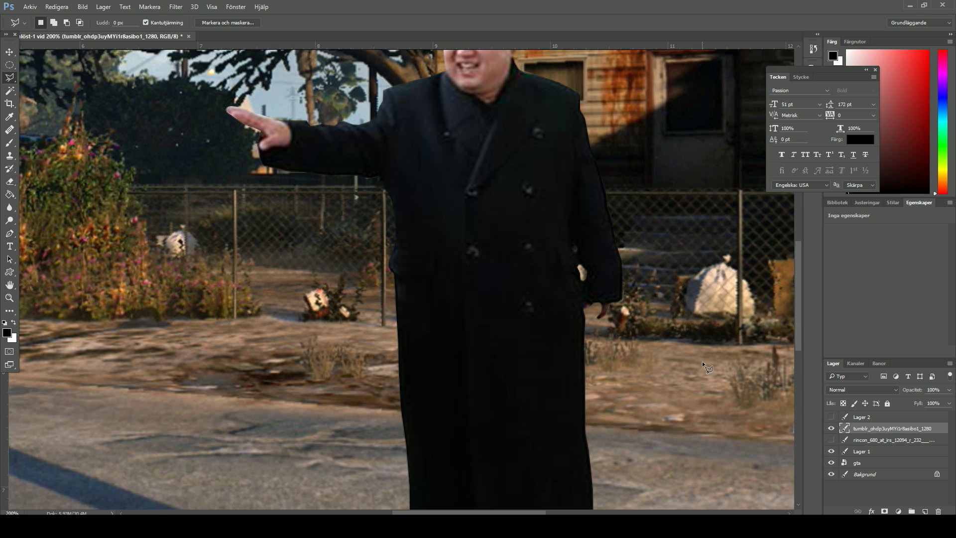
pyautogui.scroll(-5, 536, 341)
pyautogui.scroll(-2, 50, 296)
pyautogui.click(14, 298)
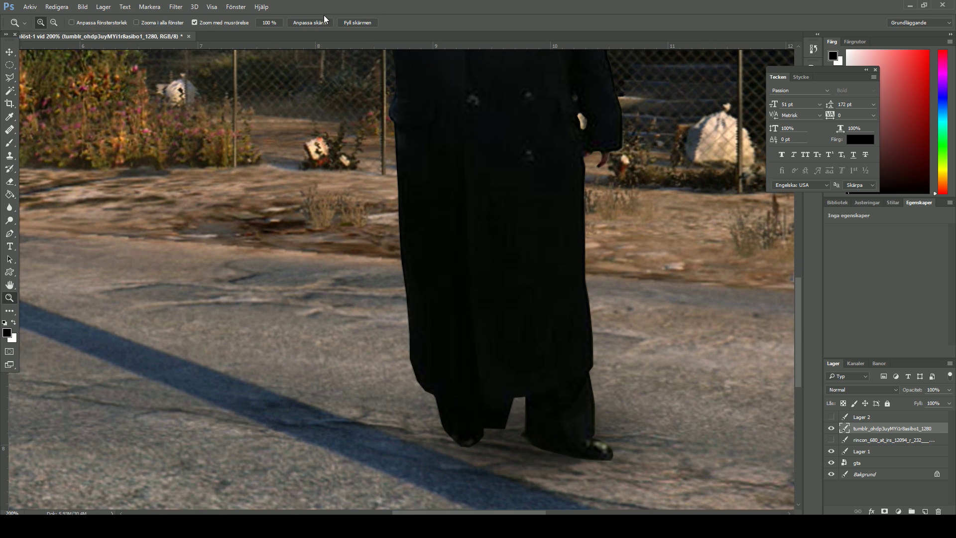
pyautogui.click(324, 21)
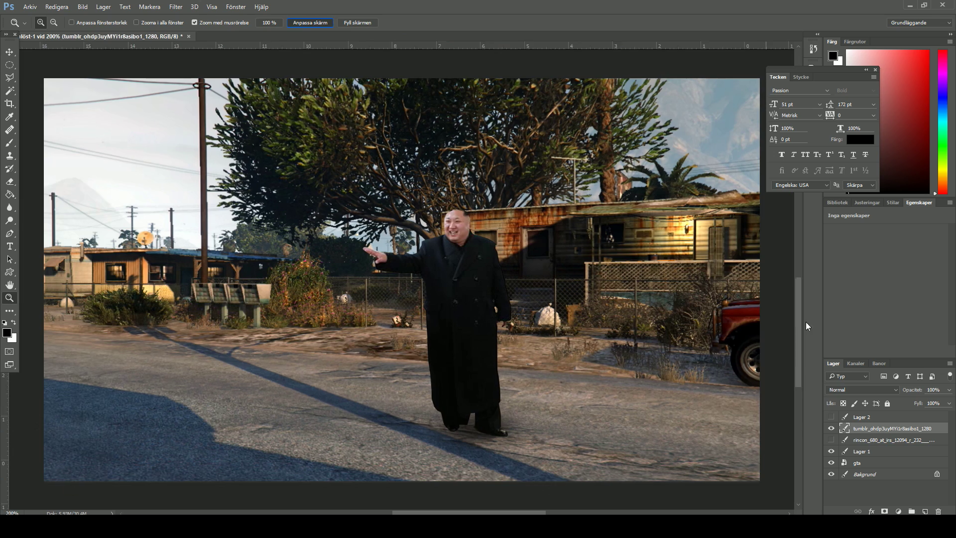
pyautogui.click(832, 417)
# - Commit the pending scale transform on the man's layer
pyautogui.click(55, 7)
pyautogui.moveTo(120, 211)
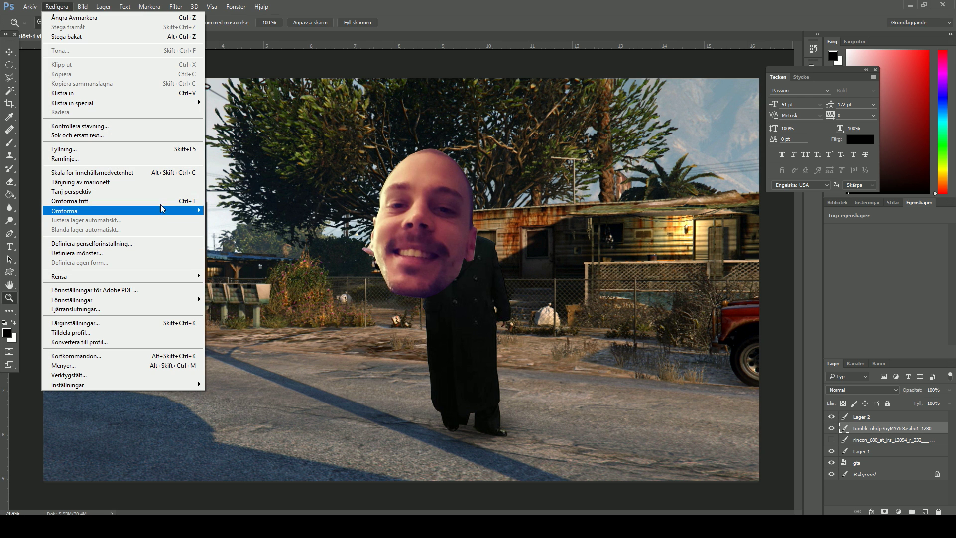
pyautogui.click(220, 225)
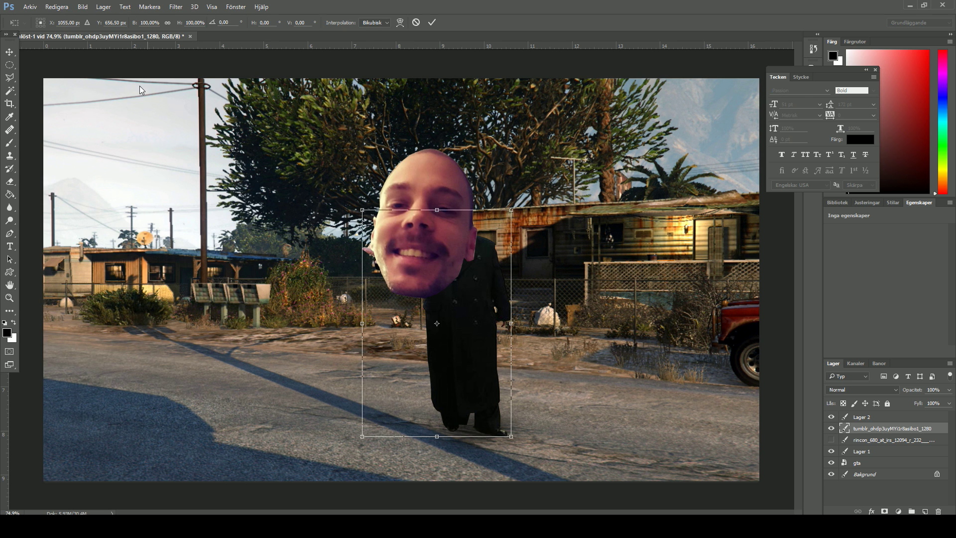
pyautogui.press('Return')
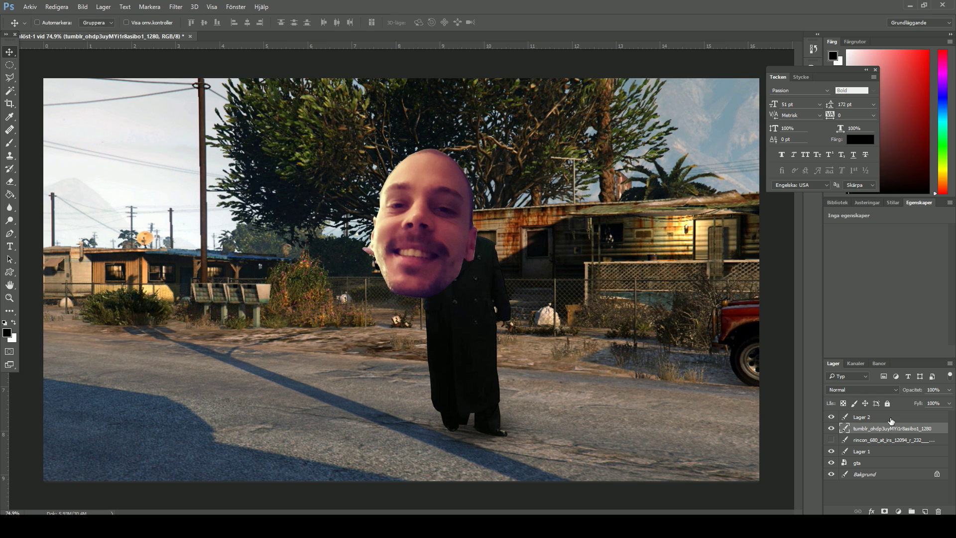
# - Flip the Lager 2 selfie face horizontally and drag it up above the coat
pyautogui.click(890, 418)
pyautogui.click(831, 417)
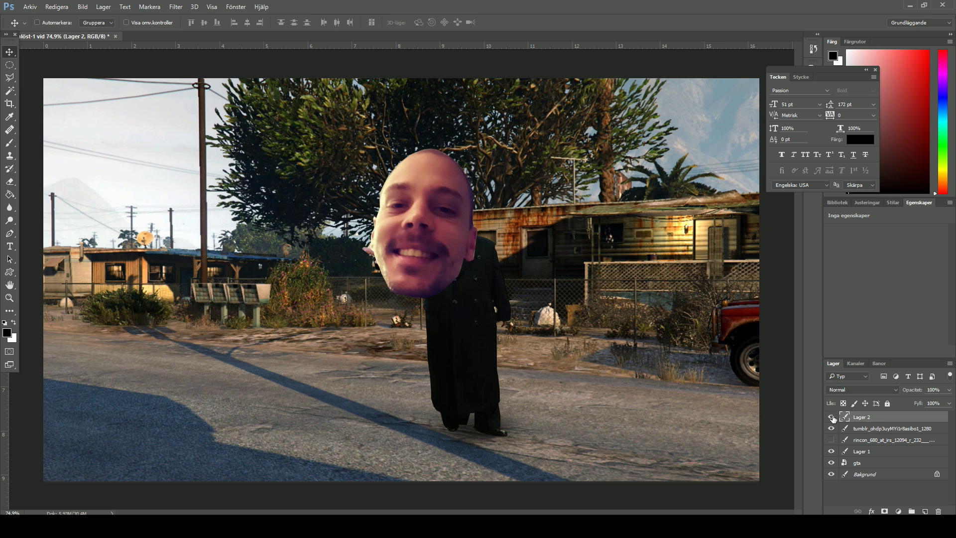
pyautogui.click(62, 9)
pyautogui.moveTo(65, 211)
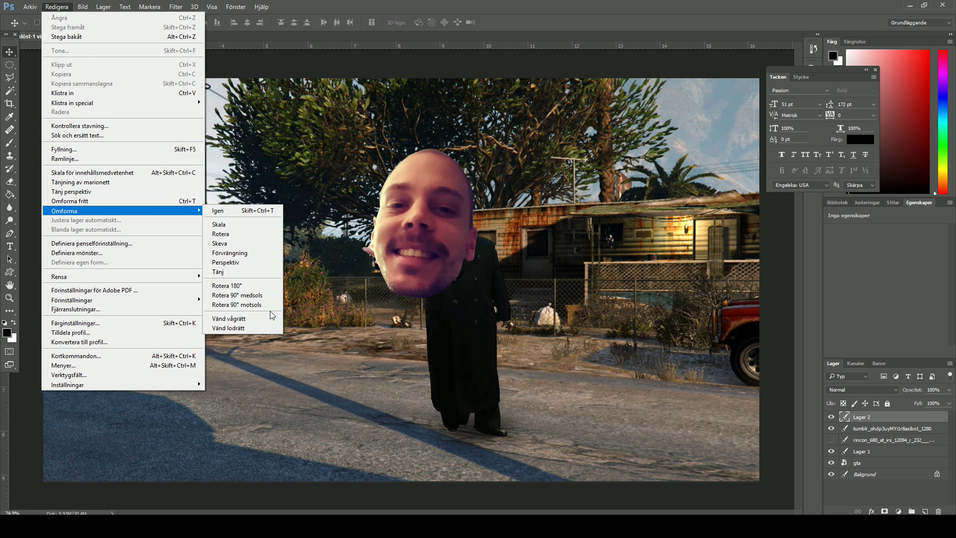
pyautogui.click(266, 318)
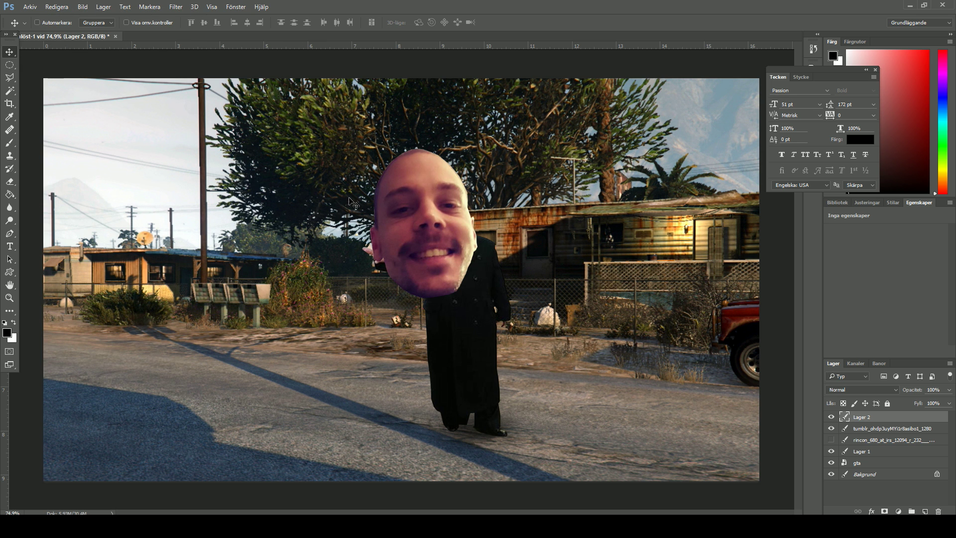
pyautogui.moveTo(416, 211); pyautogui.dragTo(447, 160)
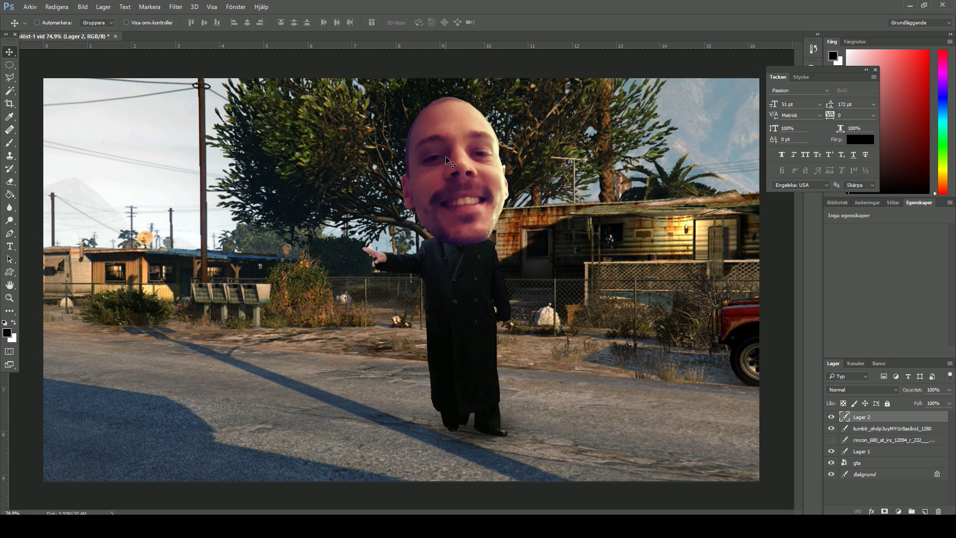
# - Scale the selfie head down to about 63% and apply it
pyautogui.click(57, 7)
pyautogui.moveTo(119, 211)
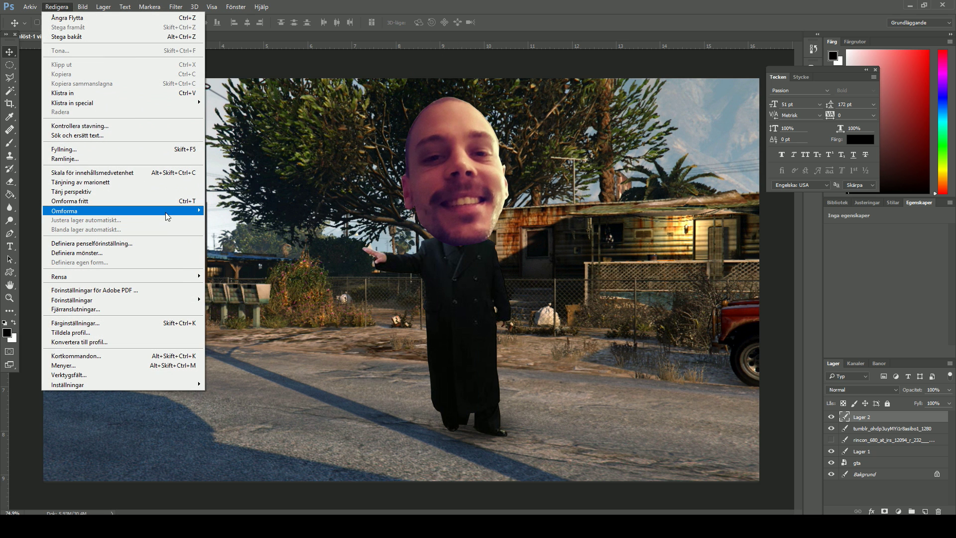
pyautogui.click(219, 225)
pyautogui.moveTo(506, 96); pyautogui.dragTo(480, 124)
pyautogui.moveTo(463, 155)
pyautogui.mouseDown()
pyautogui.moveTo(468, 176)
pyautogui.moveTo(455, 183)
pyautogui.mouseUp()
pyautogui.press('z')
pyautogui.press('Return')
pyautogui.click(456, 182)
# - Rotate the head about 9.7°, scale it to ~67%, and settle it on the neck
pyautogui.click(56, 7)
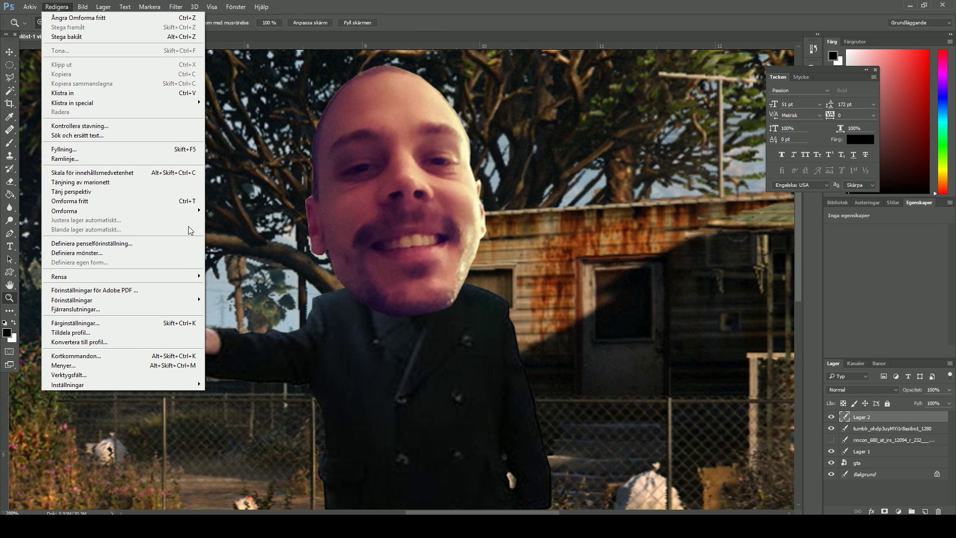
pyautogui.click(259, 234)
pyautogui.moveTo(518, 194); pyautogui.dragTo(517, 214)
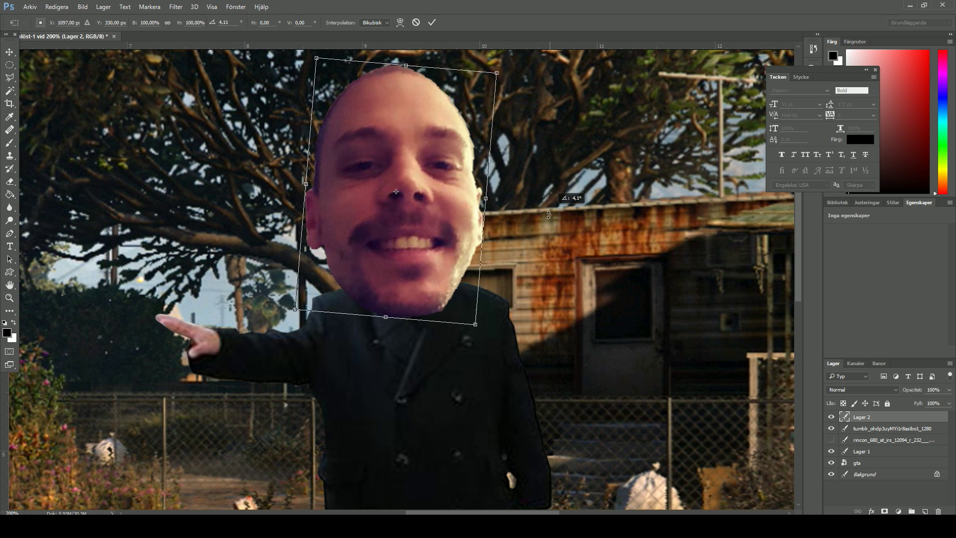
pyautogui.click(56, 7)
pyautogui.click(234, 226)
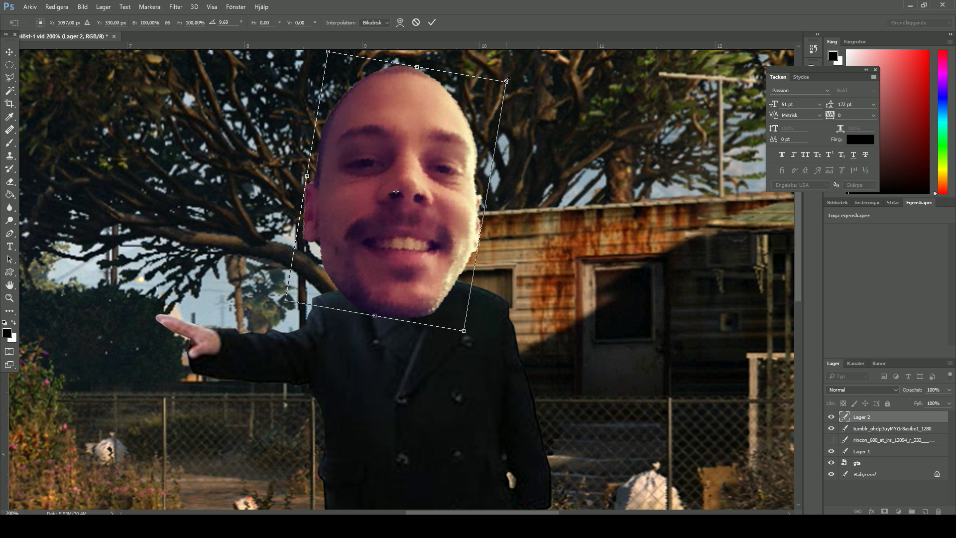
pyautogui.moveTo(526, 91); pyautogui.dragTo(486, 117)
pyautogui.moveTo(395, 155); pyautogui.dragTo(404, 186)
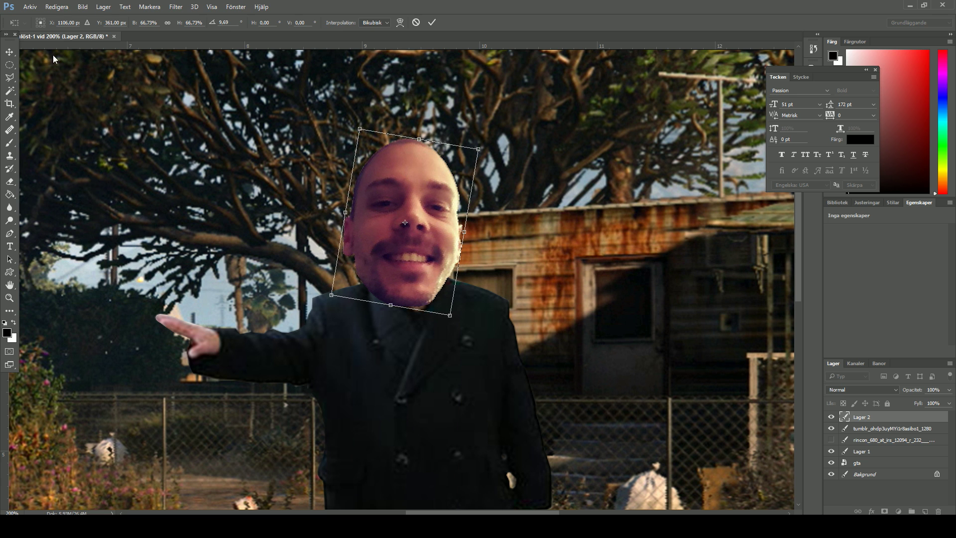
pyautogui.click(9, 51)
pyautogui.click(419, 203)
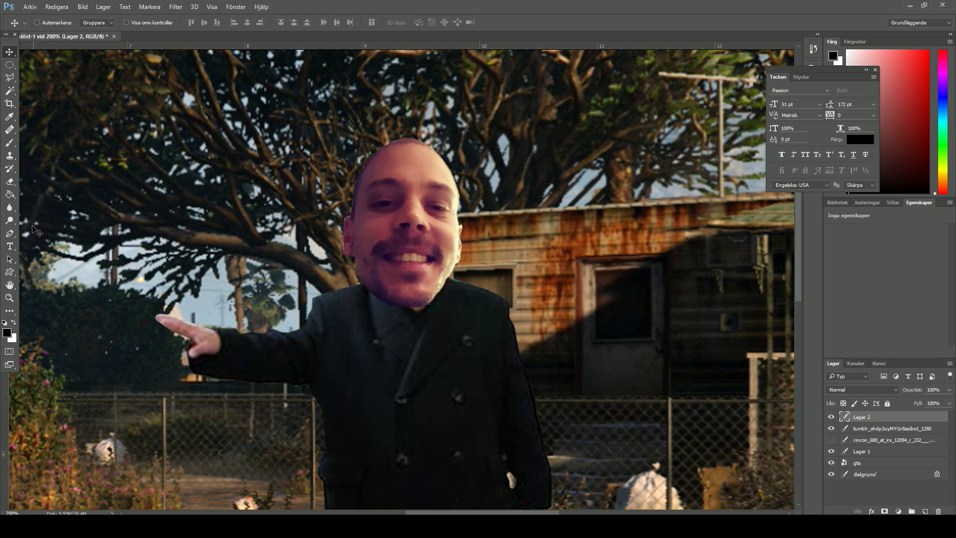
# - Zoom in closely to inspect the face edge, then fit the whole image in the window
pyautogui.click(9, 298)
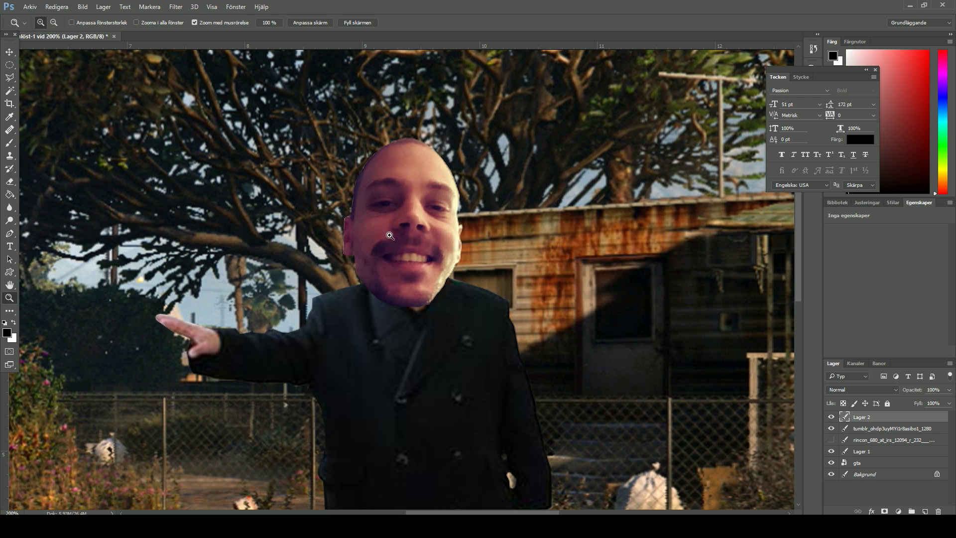
pyautogui.click(374, 251)
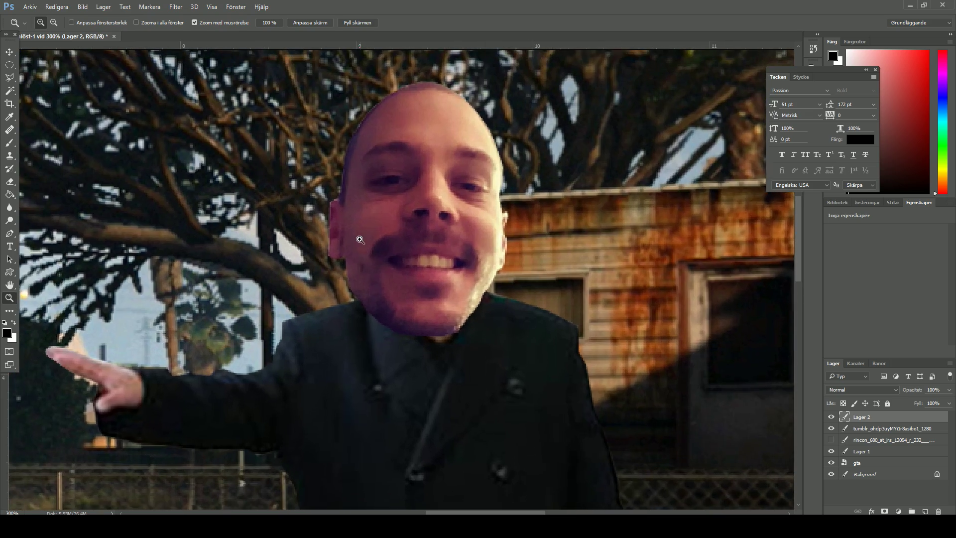
pyautogui.click(359, 239)
pyautogui.click(322, 219)
pyautogui.click(322, 218)
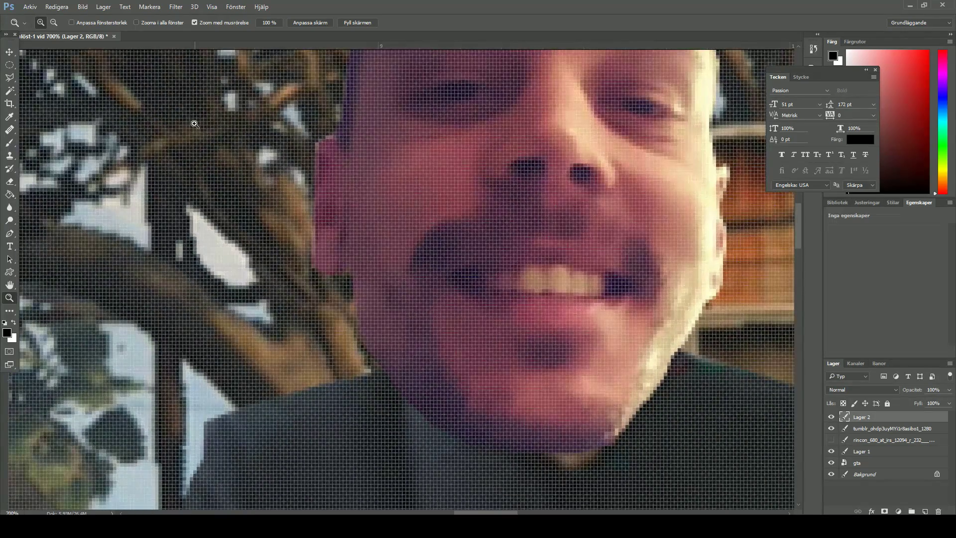
pyautogui.press('l')
pyautogui.press('z')
pyautogui.hotkey('ctrl', '0')
pyautogui.hotkey('ctrl', 'm')
pyautogui.press('Escape')
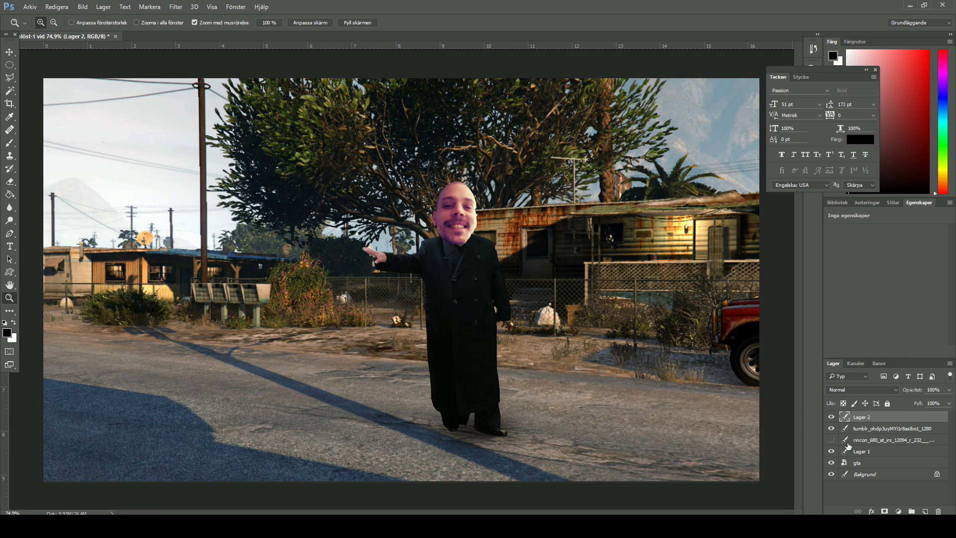
# - Show the hidden rincon ATV layer and finish the pending transform on the head
pyautogui.click(831, 440)
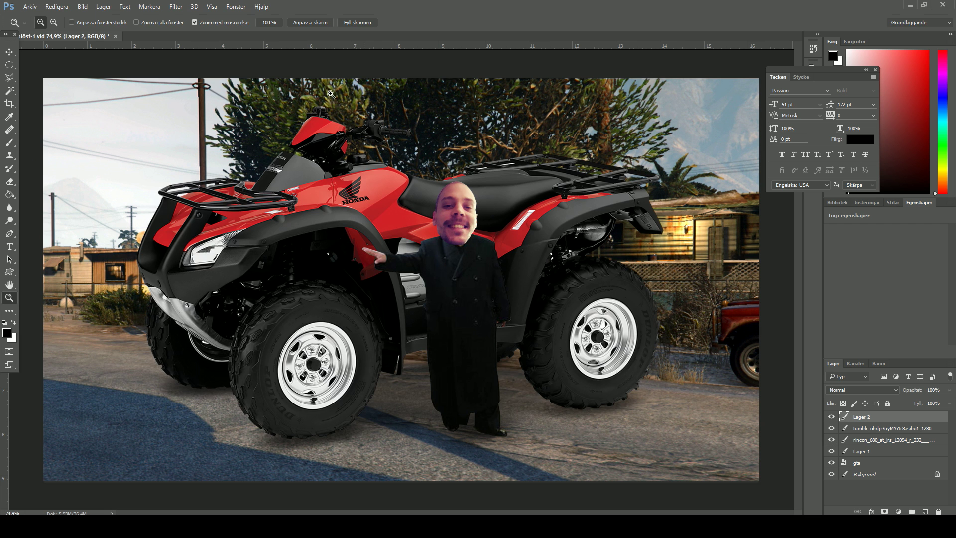
pyautogui.click(54, 7)
pyautogui.moveTo(64, 211)
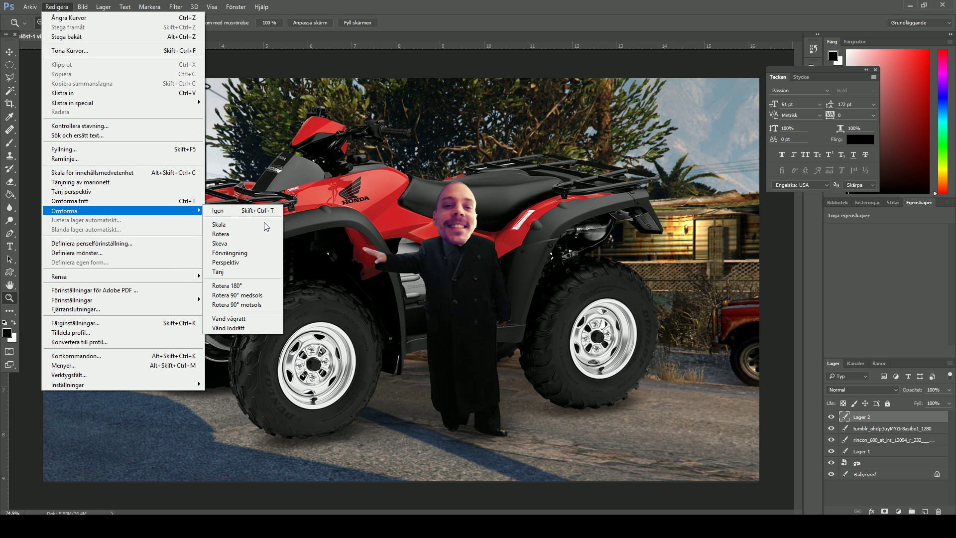
pyautogui.click(225, 227)
pyautogui.click(9, 52)
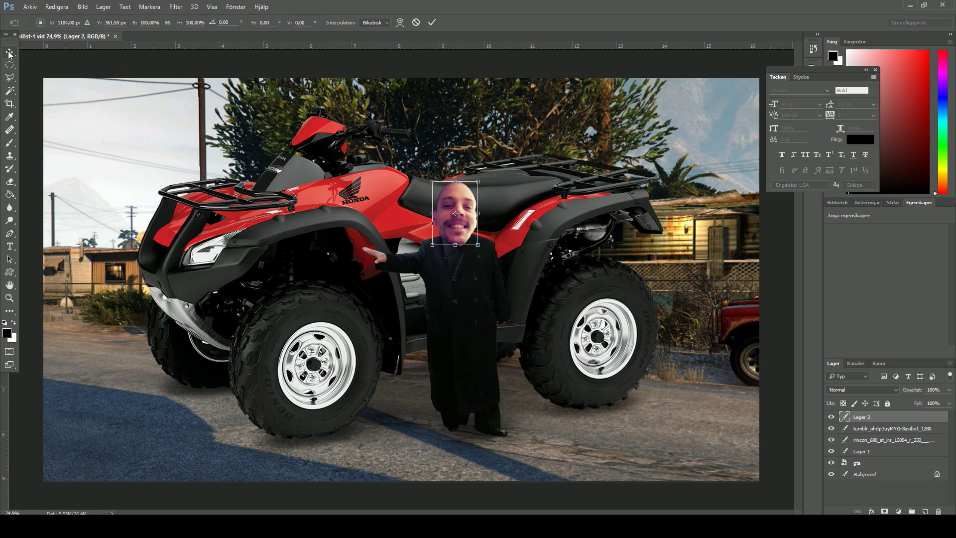
# - Scale the red ATV to about 70% and place it on the road left of the man
pyautogui.click(877, 440)
pyautogui.click(56, 7)
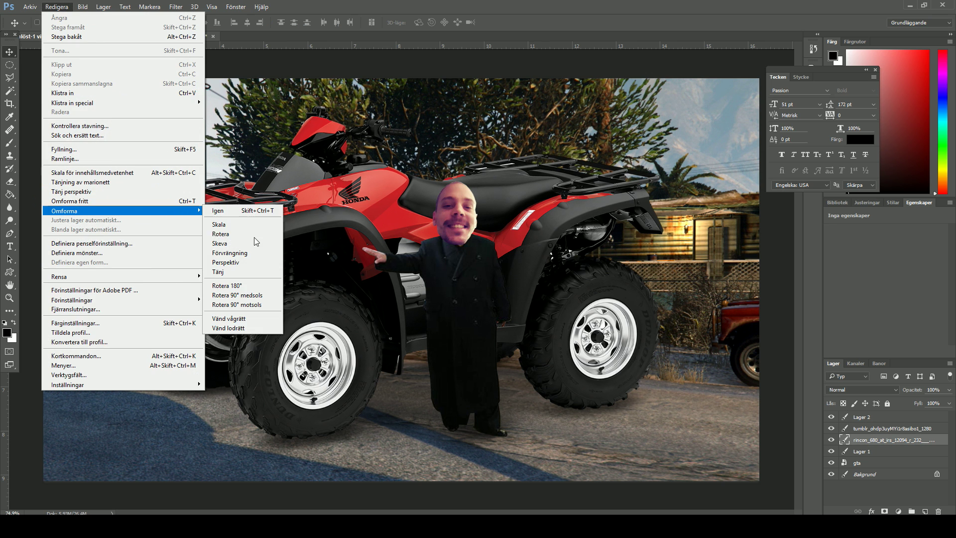
pyautogui.click(221, 225)
pyautogui.moveTo(668, 107); pyautogui.dragTo(573, 180)
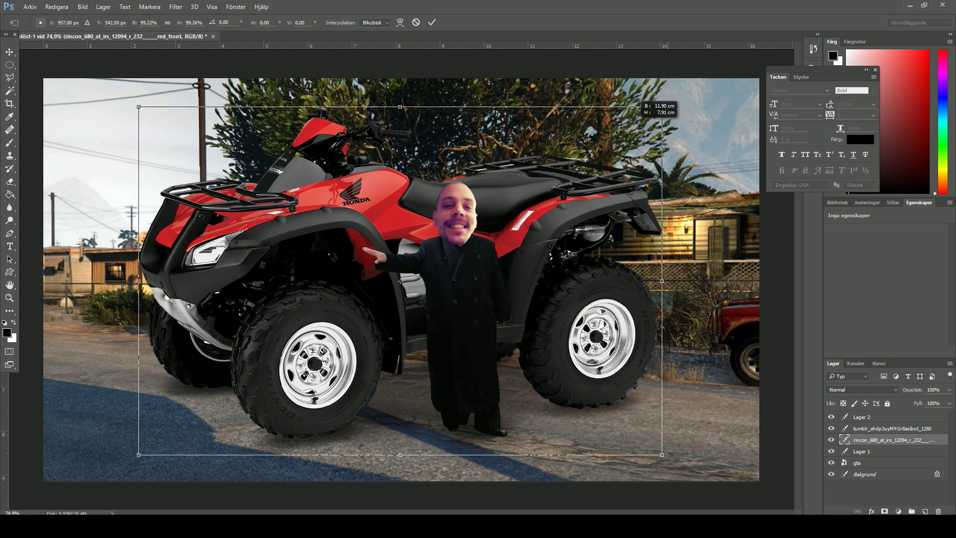
pyautogui.moveTo(539, 239); pyautogui.dragTo(388, 292)
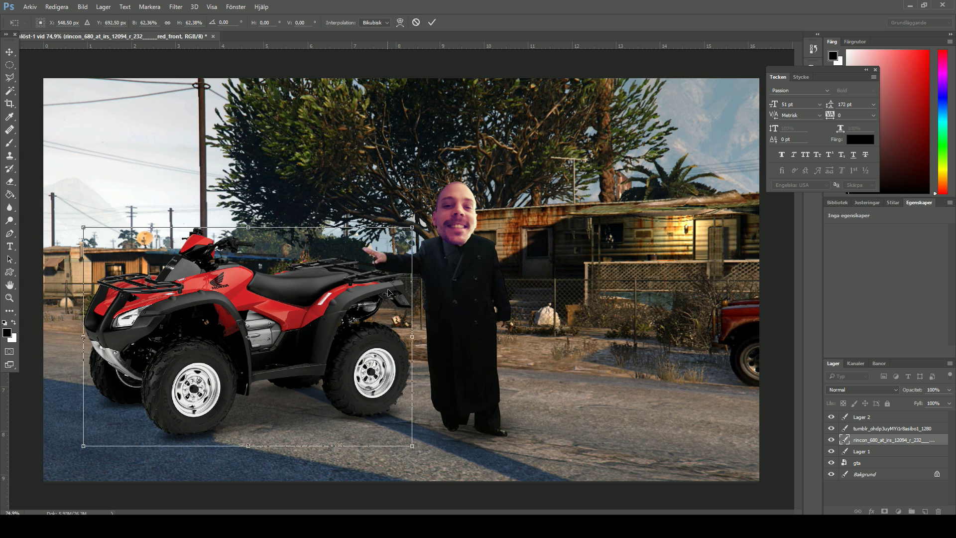
pyautogui.moveTo(412, 227); pyautogui.dragTo(431, 214)
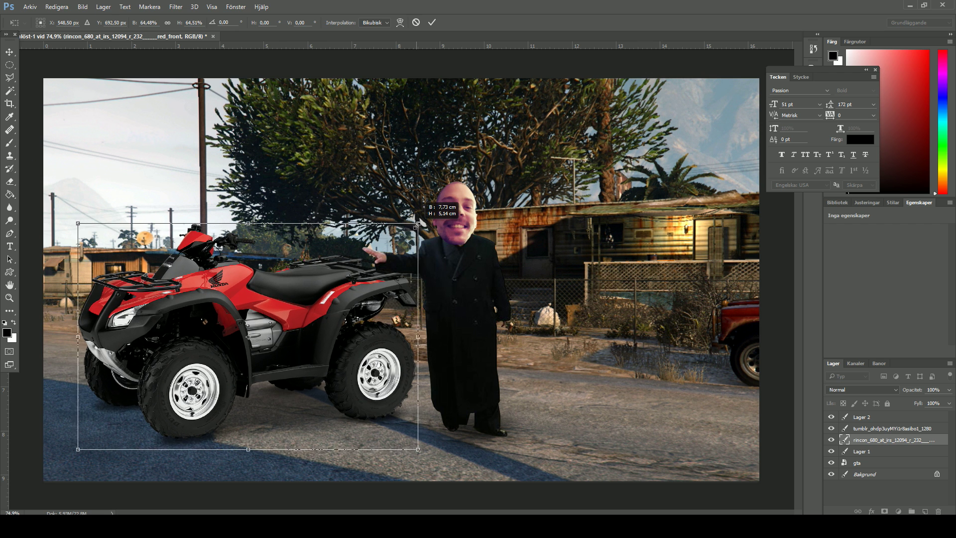
pyautogui.moveTo(387, 294); pyautogui.dragTo(355, 297)
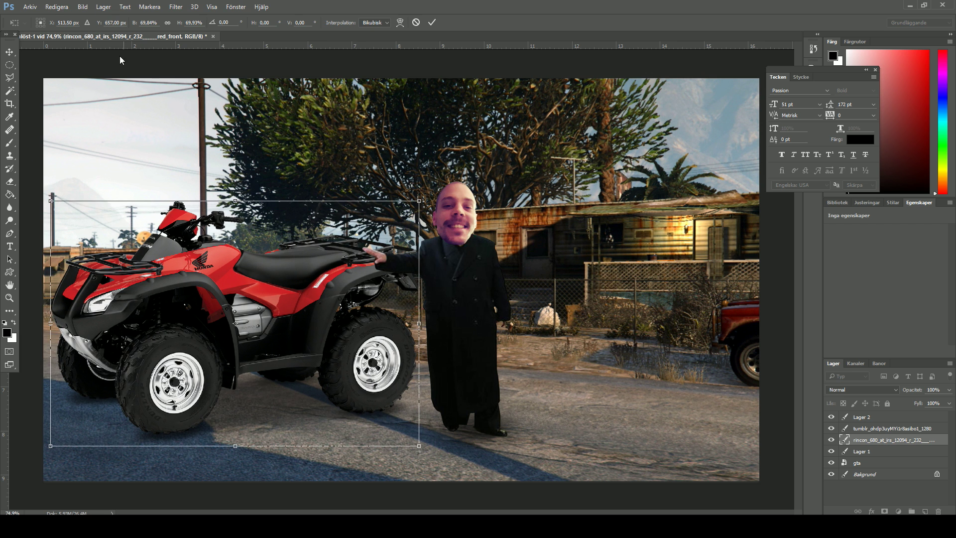
pyautogui.click(10, 52)
pyautogui.click(421, 197)
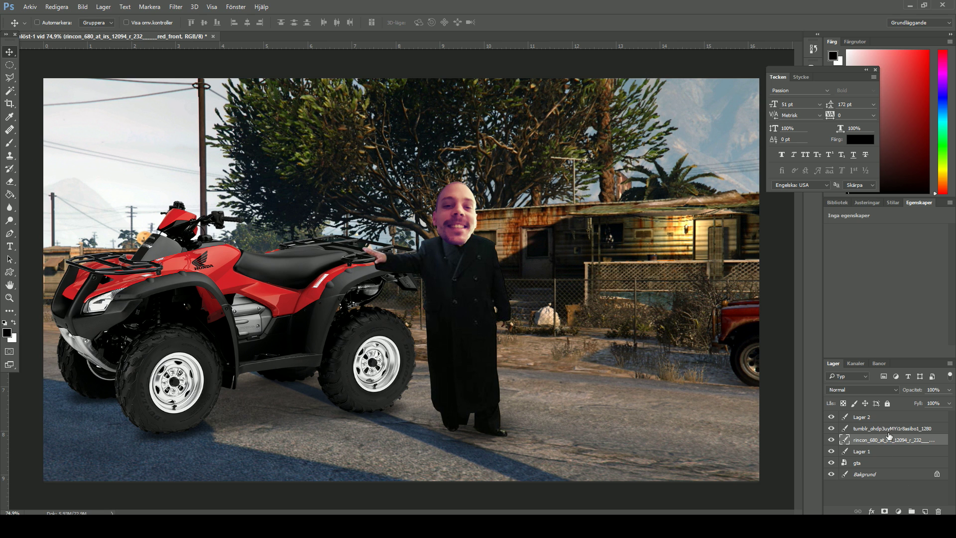
# - Merge Lager 2 with the tumblr layer and duplicate the combined man layer
pyautogui.click(832, 428)
pyautogui.click(832, 429)
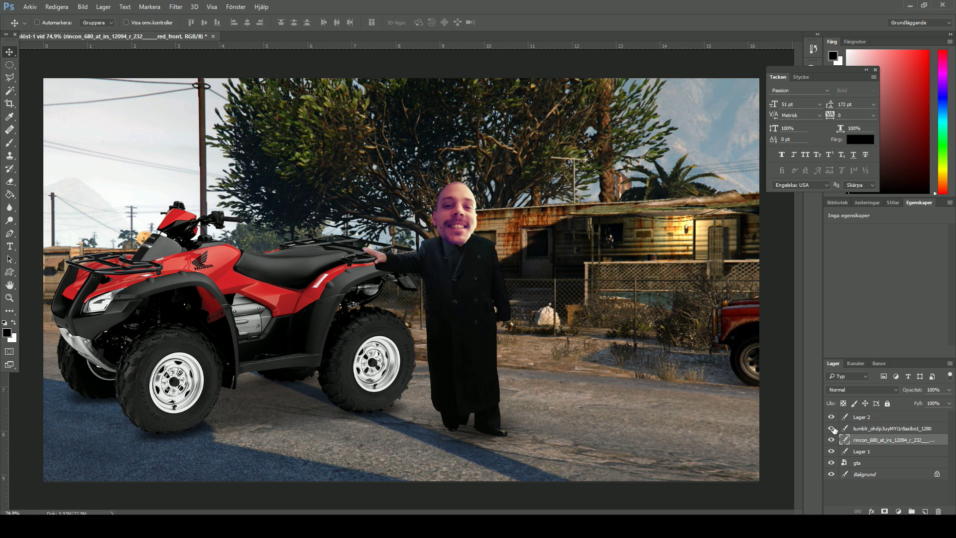
pyautogui.click(866, 429)
pyautogui.rightClick(879, 417)
pyautogui.click(797, 362)
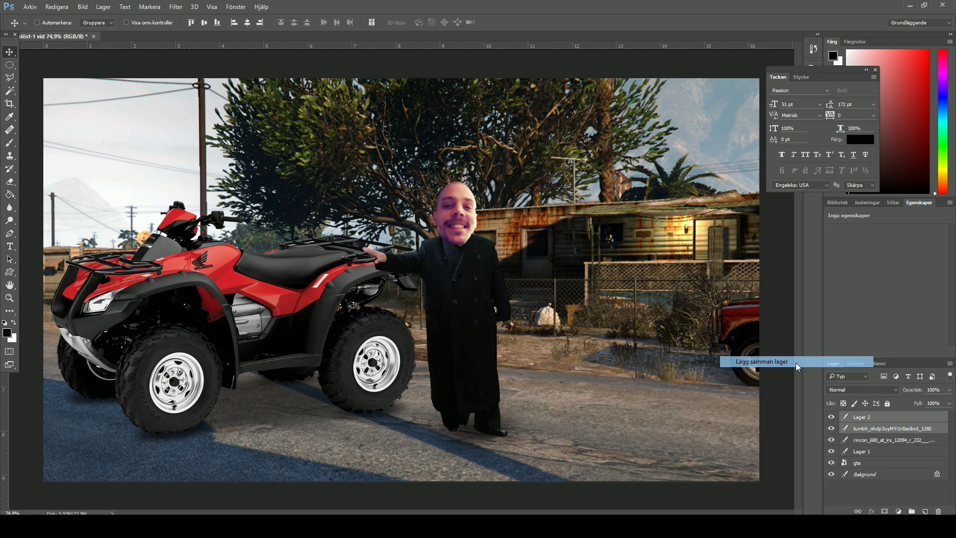
pyautogui.moveTo(883, 417); pyautogui.dragTo(925, 511)
pyautogui.click(64, 8)
pyautogui.moveTo(65, 210)
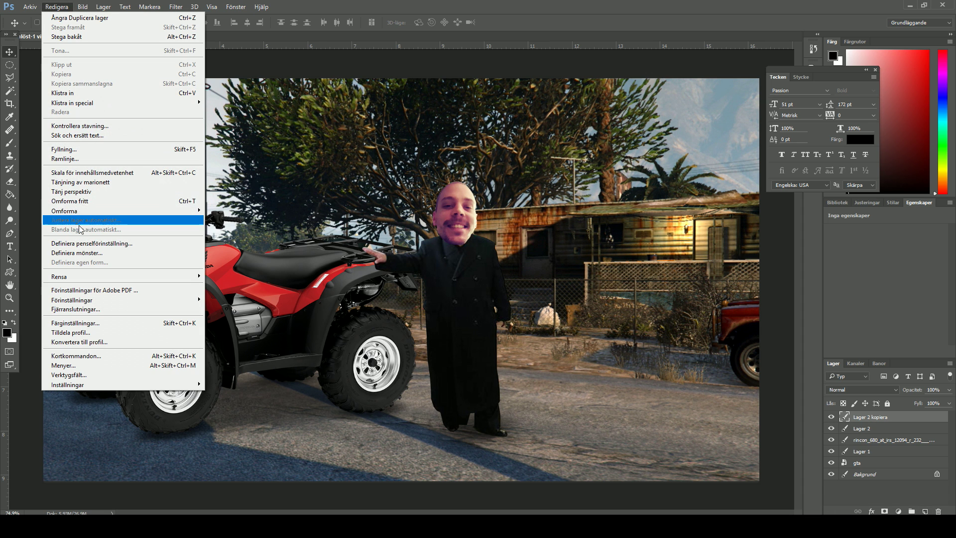
# - Rotate the man's copy down around his feet, flip it vertically, and apply
pyautogui.click(222, 234)
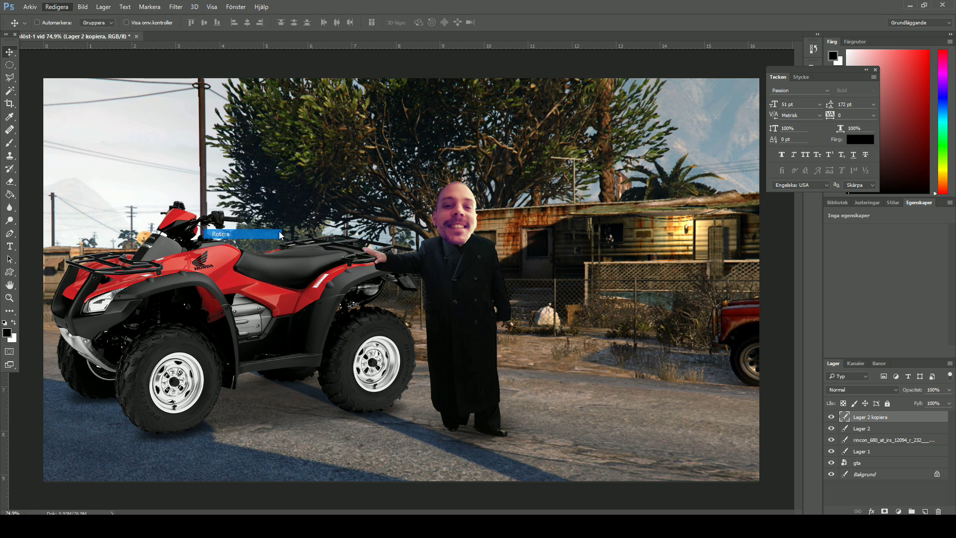
pyautogui.moveTo(443, 305); pyautogui.dragTo(507, 434)
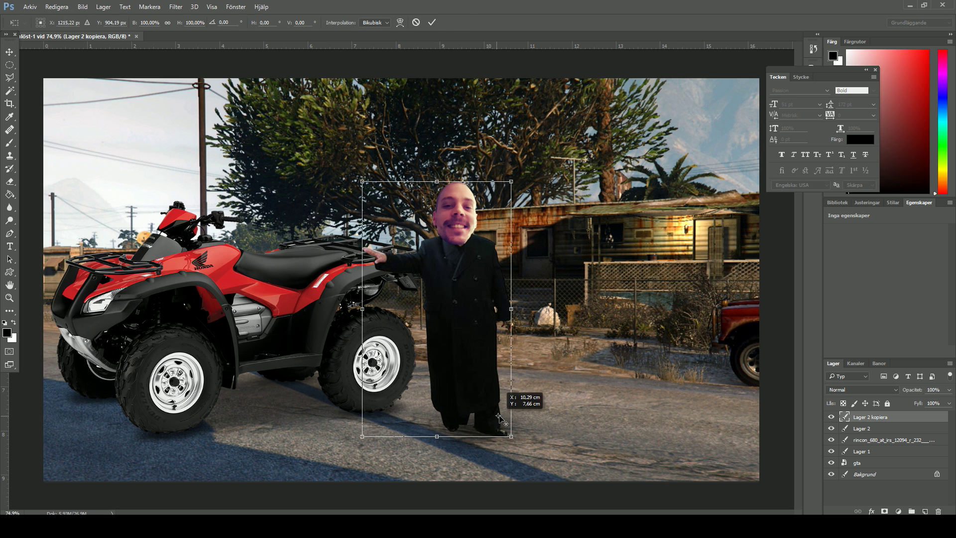
pyautogui.moveTo(537, 165); pyautogui.dragTo(245, 185)
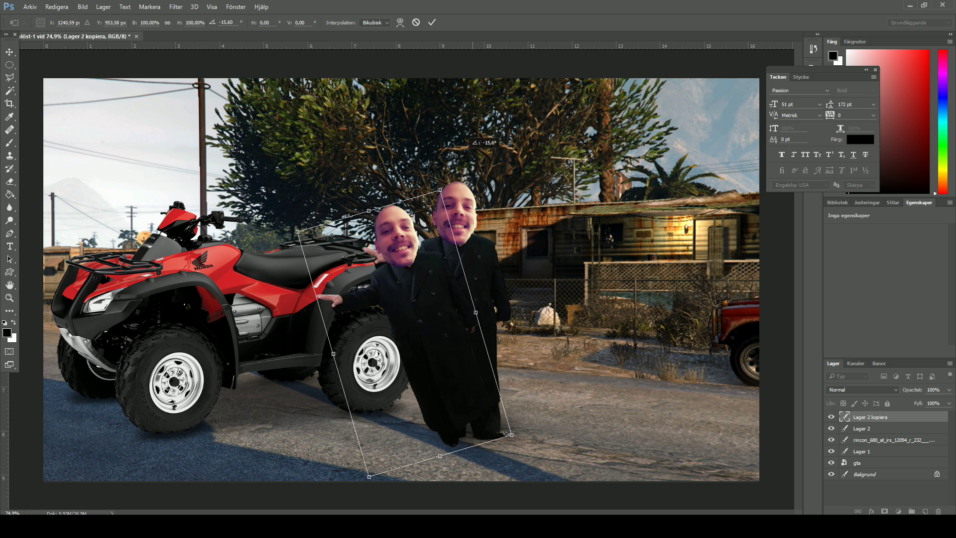
pyautogui.click(56, 7)
pyautogui.click(135, 215)
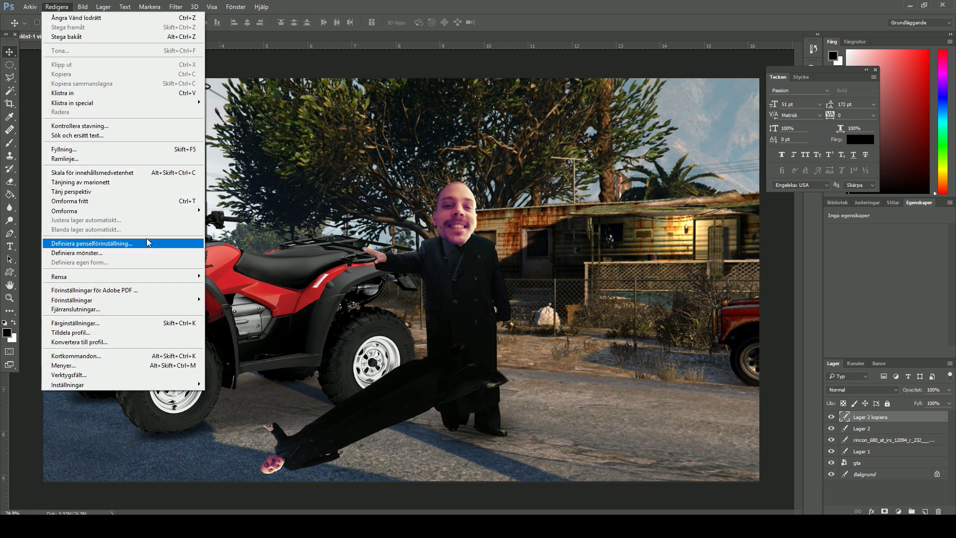
pyautogui.click(99, 241)
pyautogui.click(421, 198)
# - Add a dark navy Color Overlay to the shadow layer
pyautogui.rightClick(728, 60)
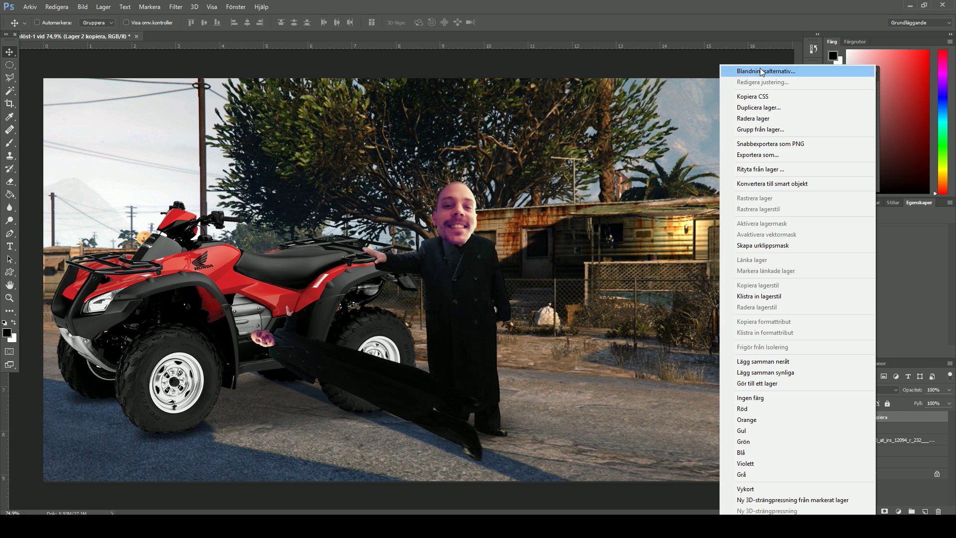
pyautogui.click(762, 71)
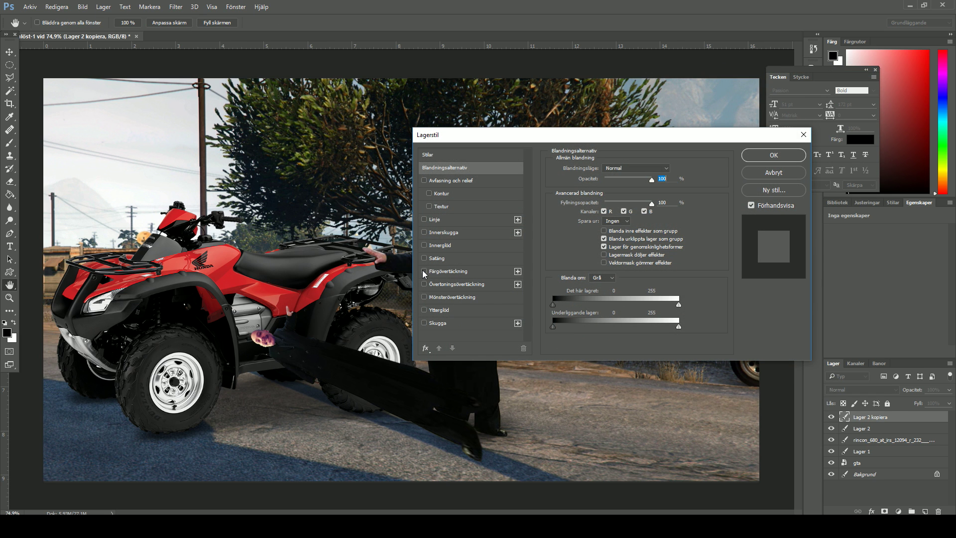
pyautogui.click(423, 270)
pyautogui.click(669, 169)
pyautogui.click(618, 315)
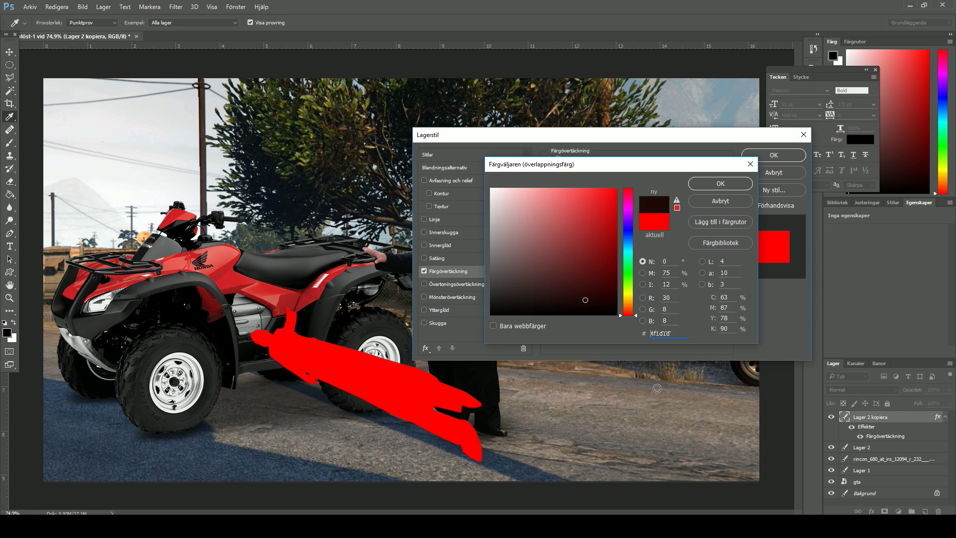
pyautogui.moveTo(631, 241); pyautogui.dragTo(636, 240)
pyautogui.moveTo(605, 275); pyautogui.dragTo(612, 295)
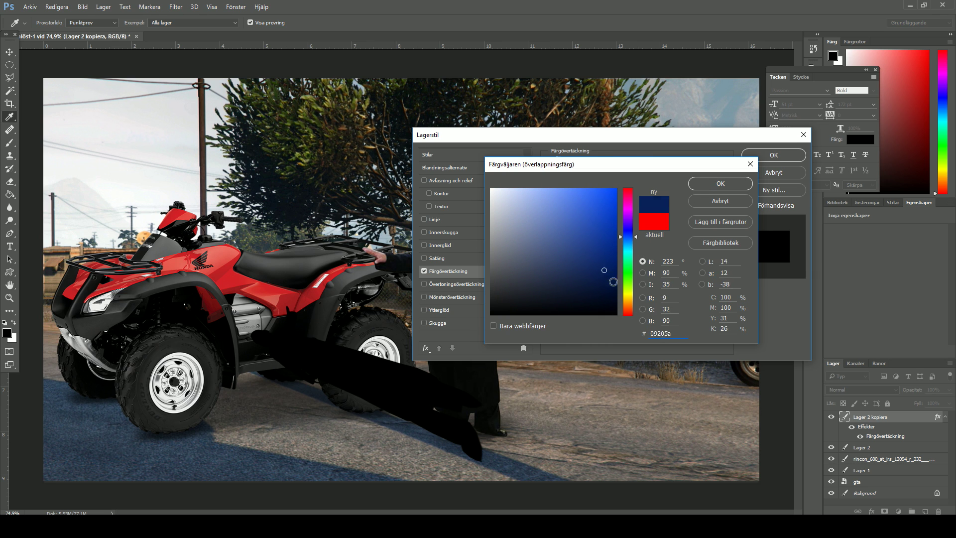
pyautogui.click(725, 180)
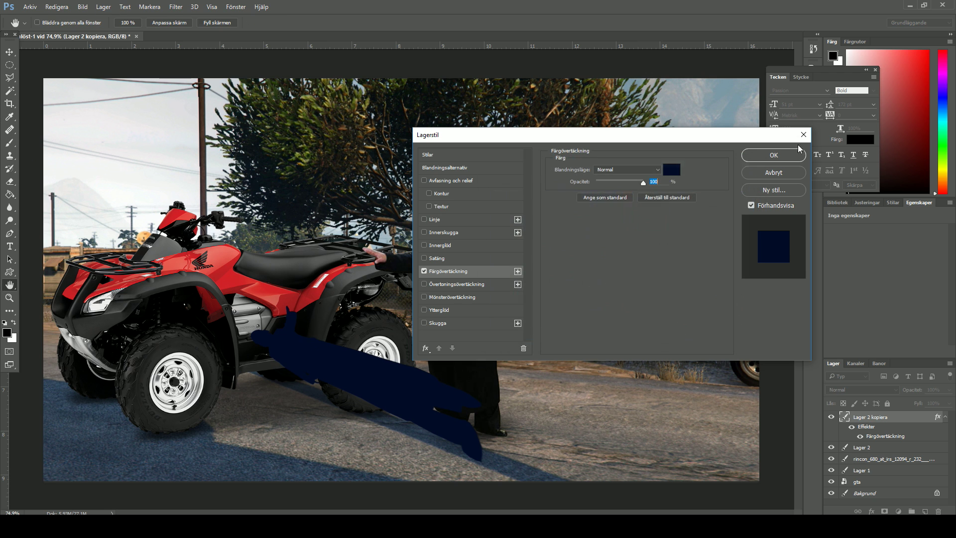
pyautogui.click(799, 159)
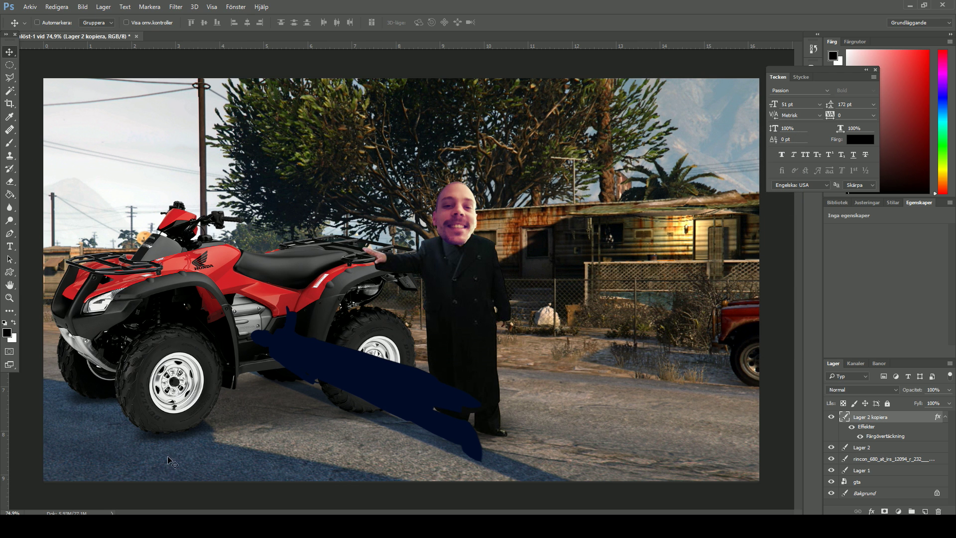
# - Reopen the shadow layer's blending options and reapply its Color Overlay settings
pyautogui.scroll(-2, 869, 388)
pyautogui.scroll(-2, 868, 388)
pyautogui.scroll(-2, 868, 388)
pyautogui.scroll(-1, 868, 388)
pyautogui.rightClick(870, 417)
pyautogui.click(729, 71)
pyautogui.click(449, 271)
pyautogui.scroll(-13, 629, 171)
pyautogui.click(789, 159)
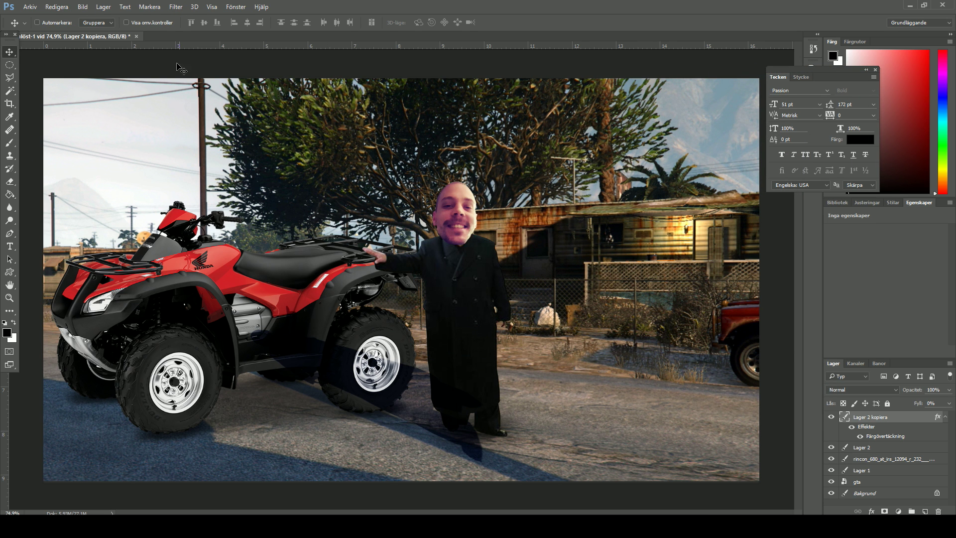
# - Apply a Gaussian Blur with a 4,7-pixel radius to the shadow copy
pyautogui.click(56, 7)
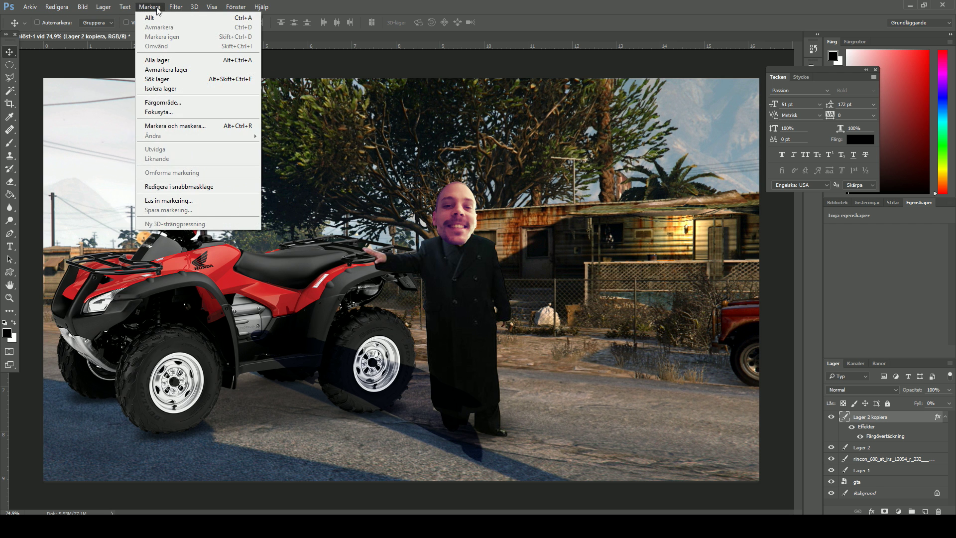
pyautogui.moveTo(224, 145)
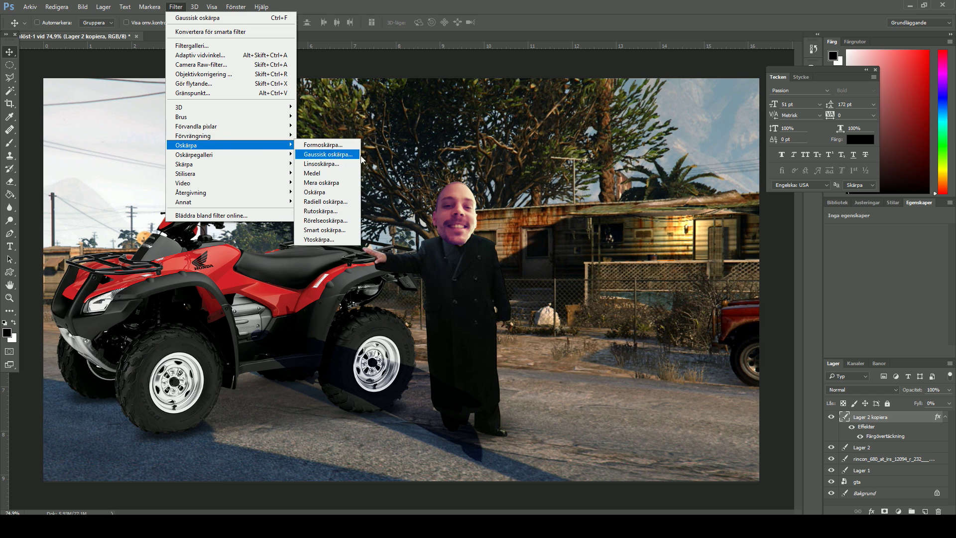
pyautogui.click(324, 156)
pyautogui.moveTo(667, 333); pyautogui.dragTo(664, 333)
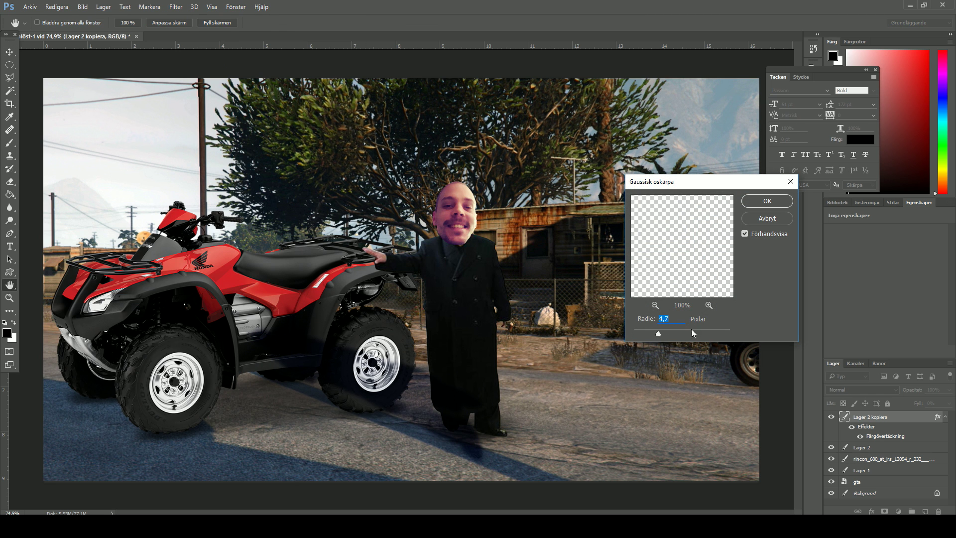
pyautogui.click(767, 201)
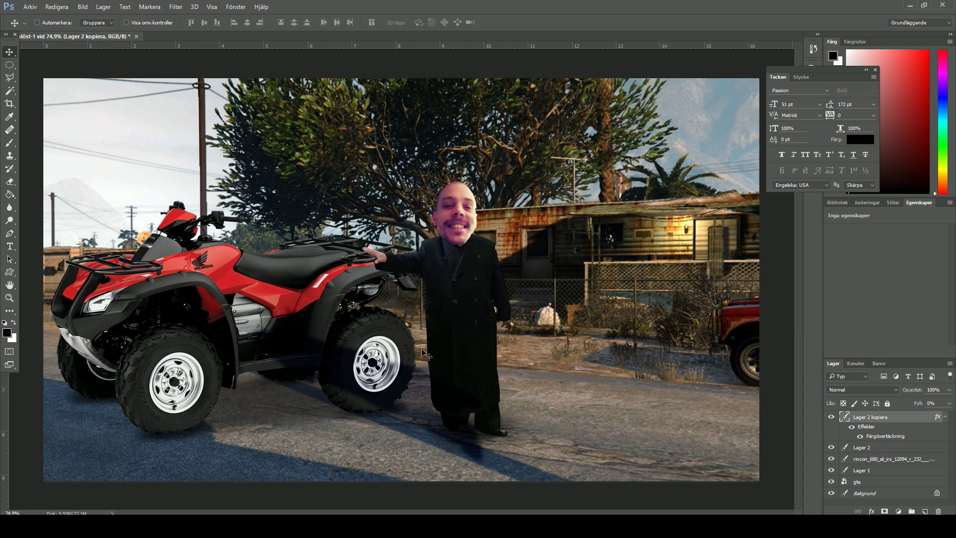
# - Skew the shadow into perspective along the road, then move Lager 2 kopiera below the rincon layer
pyautogui.click(57, 7)
pyautogui.moveTo(64, 210)
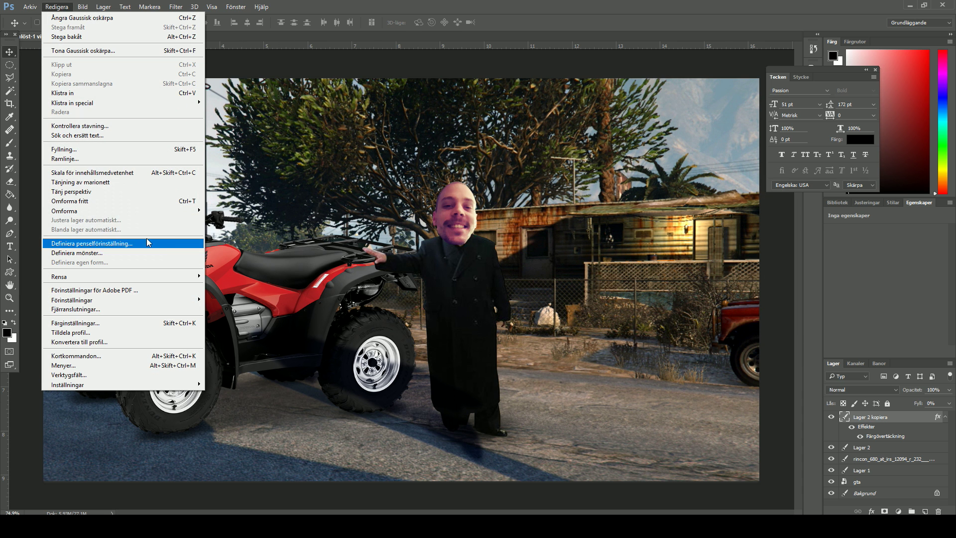
pyautogui.click(225, 262)
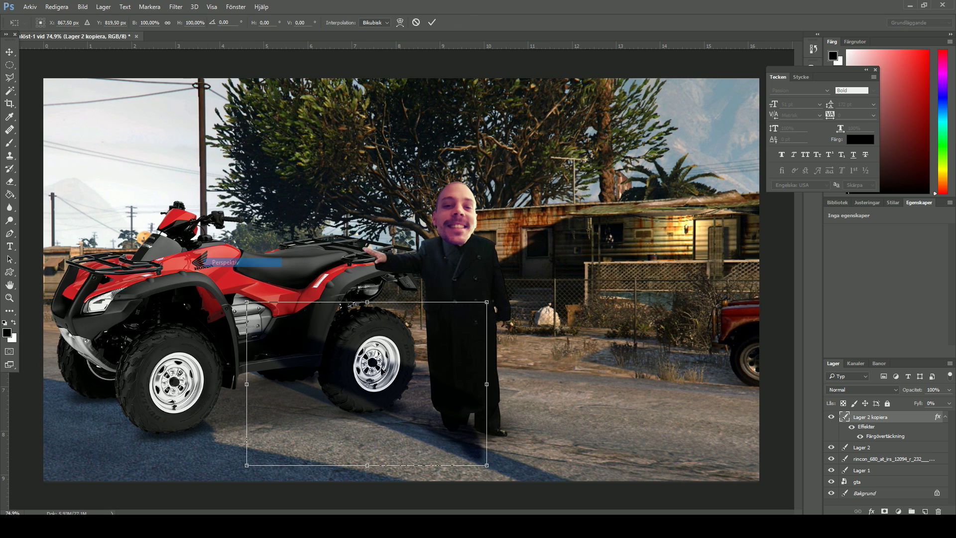
pyautogui.moveTo(487, 465); pyautogui.dragTo(505, 445)
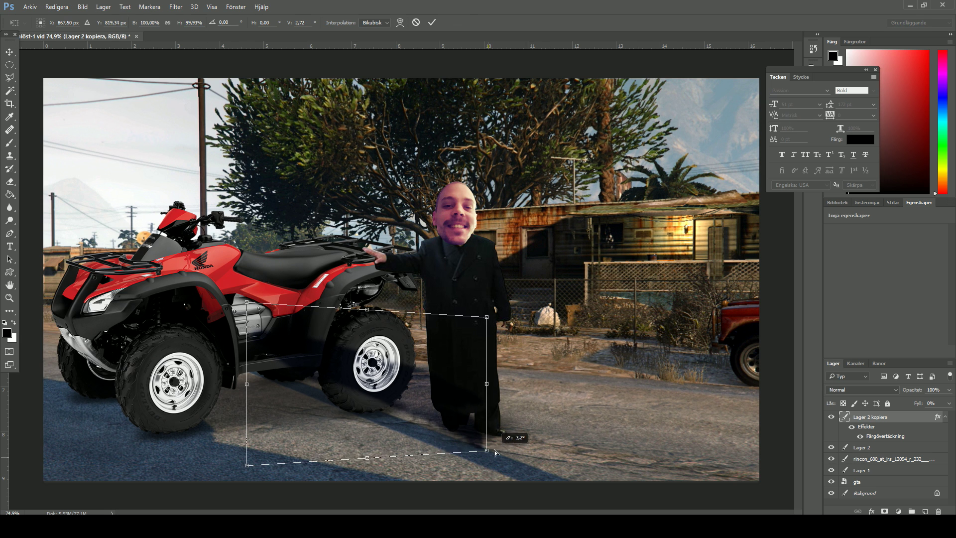
pyautogui.moveTo(369, 373); pyautogui.dragTo(391, 373)
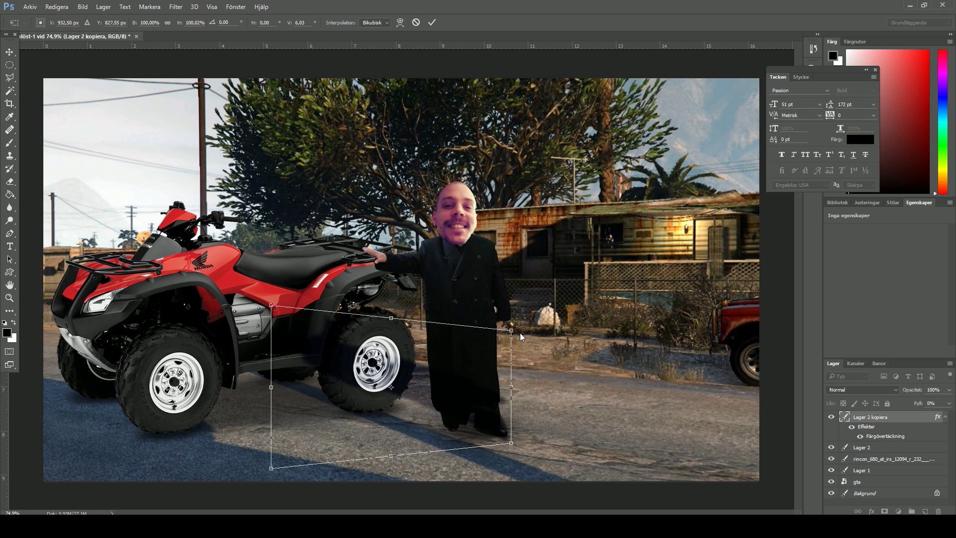
pyautogui.moveTo(512, 335); pyautogui.dragTo(496, 332)
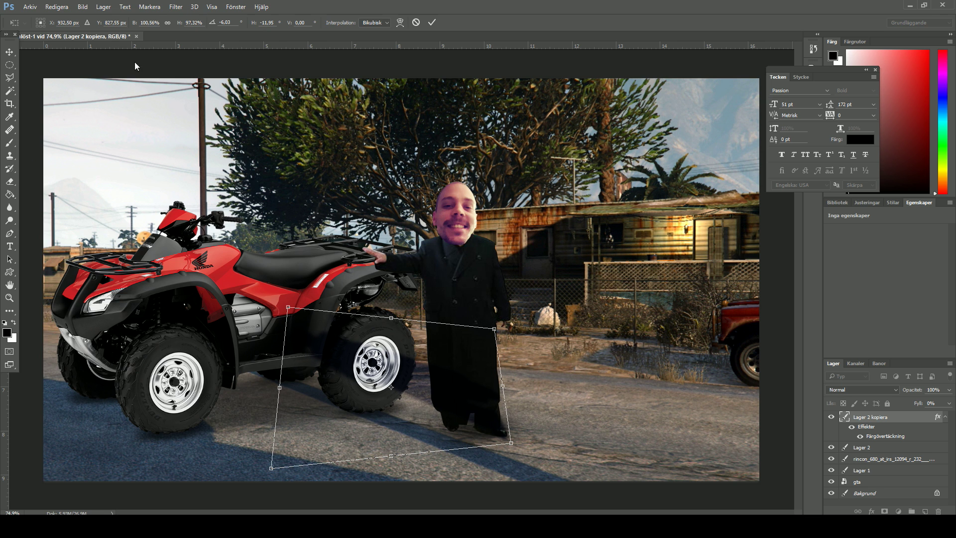
pyautogui.click(10, 52)
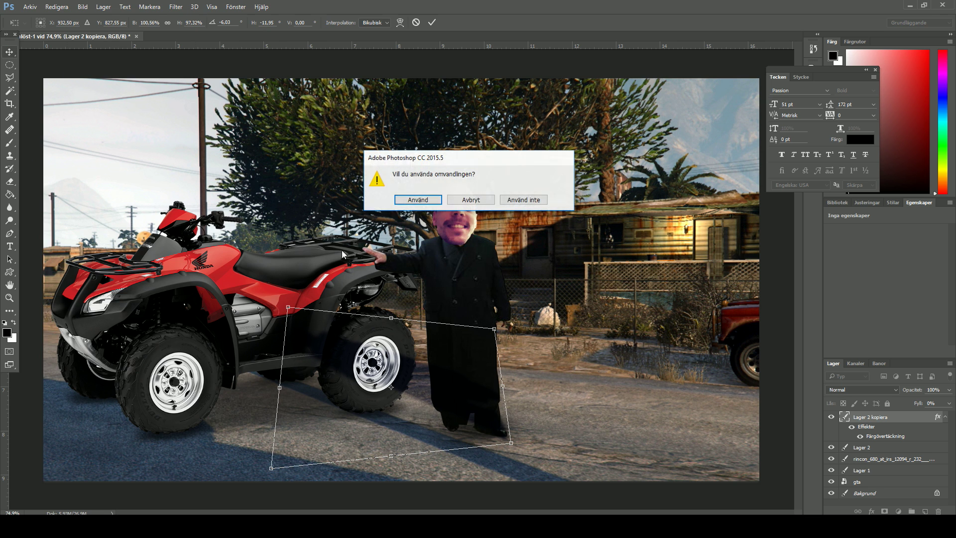
pyautogui.click(417, 197)
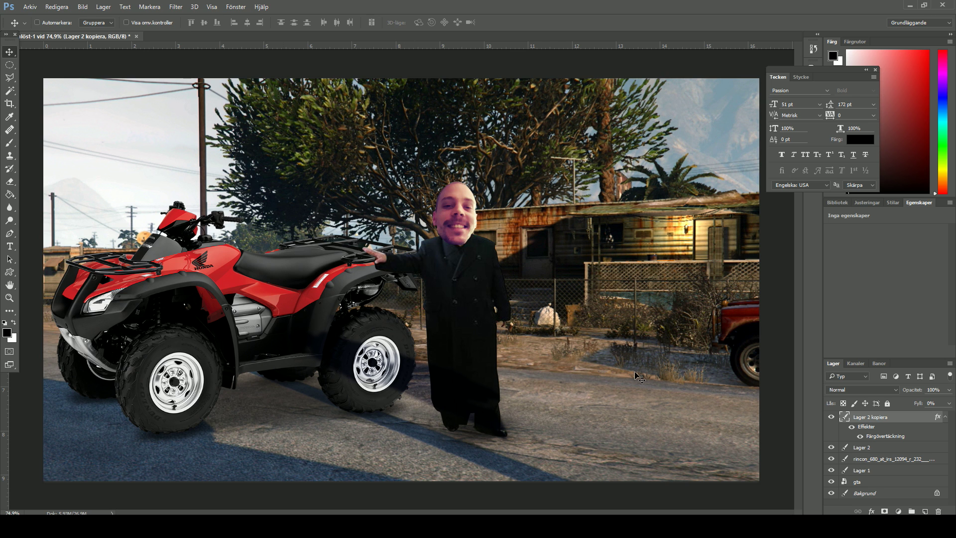
pyautogui.moveTo(883, 418); pyautogui.dragTo(892, 466)
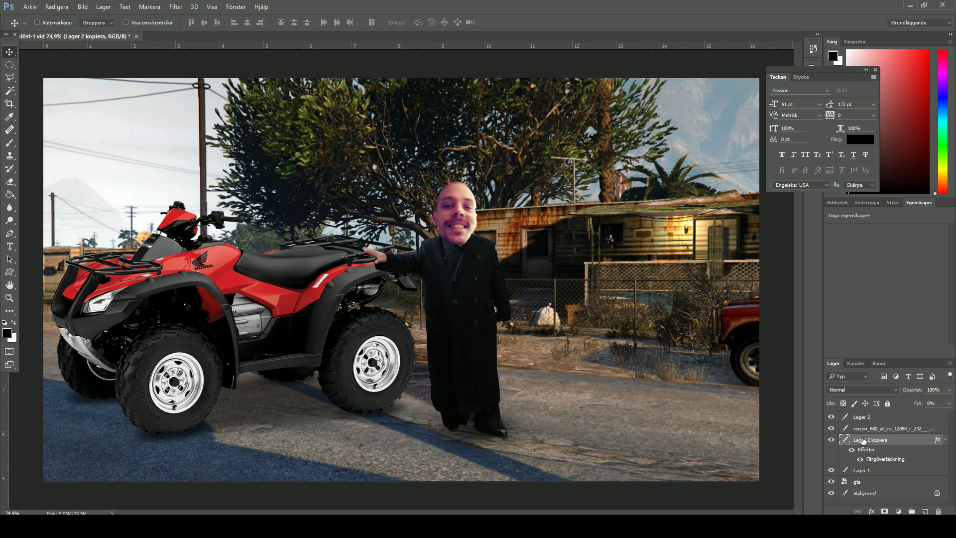
# - Duplicate the ATV layer, turn it into a dark blurred silhouette, and squash and skew it
pyautogui.click(876, 428)
pyautogui.hotkey('ctrl', 'j')
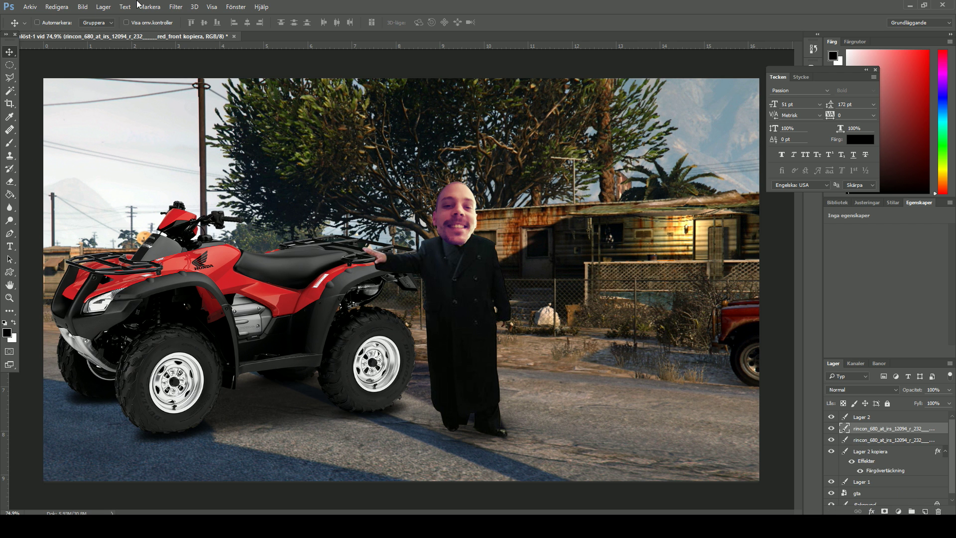
pyautogui.click(176, 7)
pyautogui.click(200, 17)
pyautogui.click(57, 7)
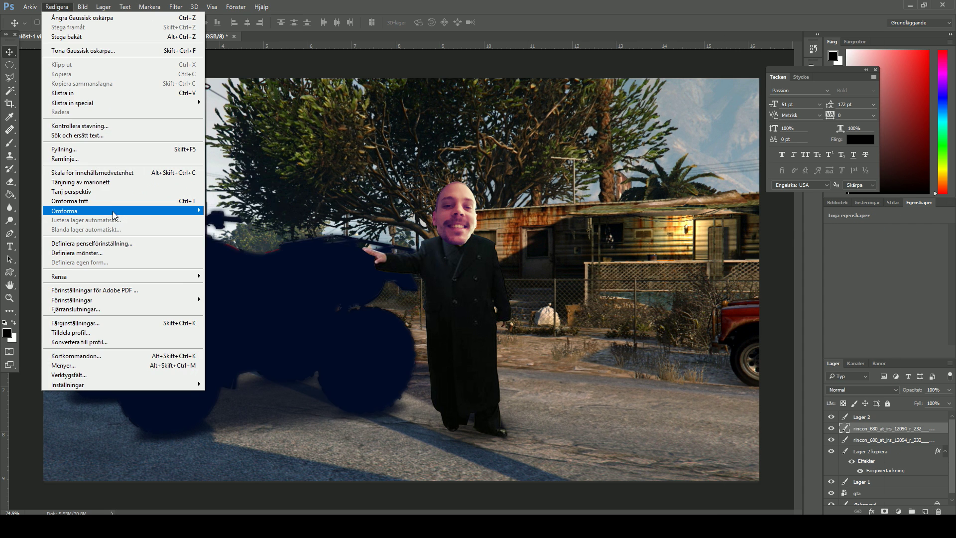
pyautogui.click(229, 254)
pyautogui.moveTo(43, 428); pyautogui.dragTo(161, 442)
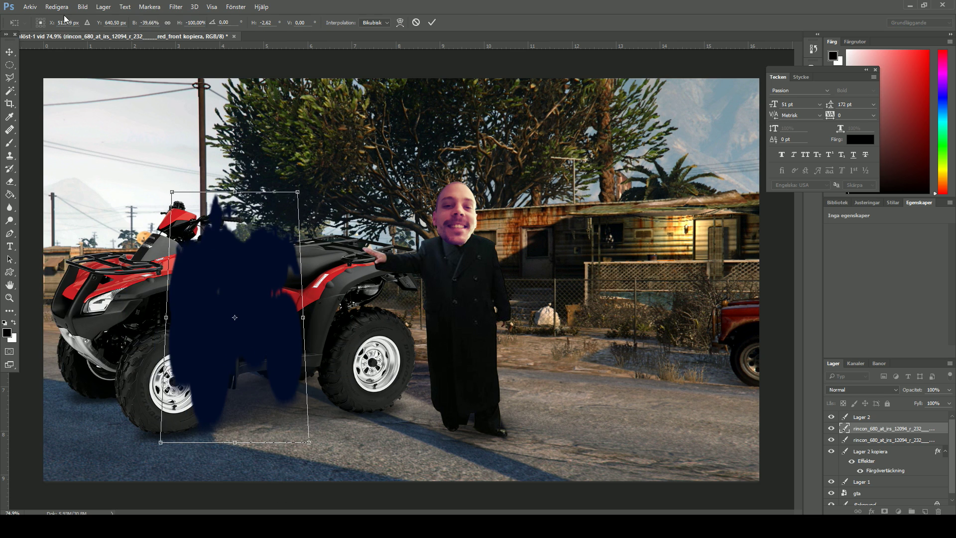
pyautogui.moveTo(64, 19); pyautogui.dragTo(67, 54)
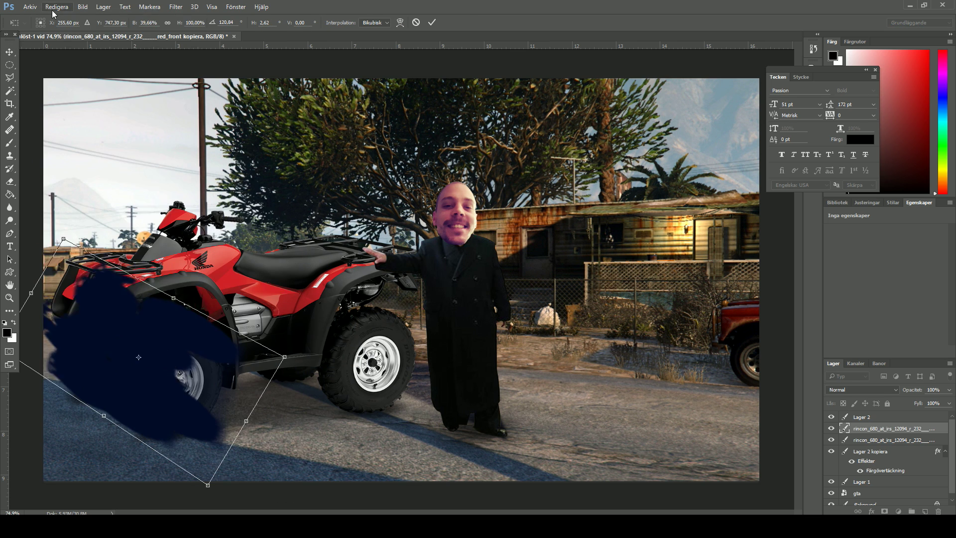
pyautogui.click(12, 52)
pyautogui.click(419, 202)
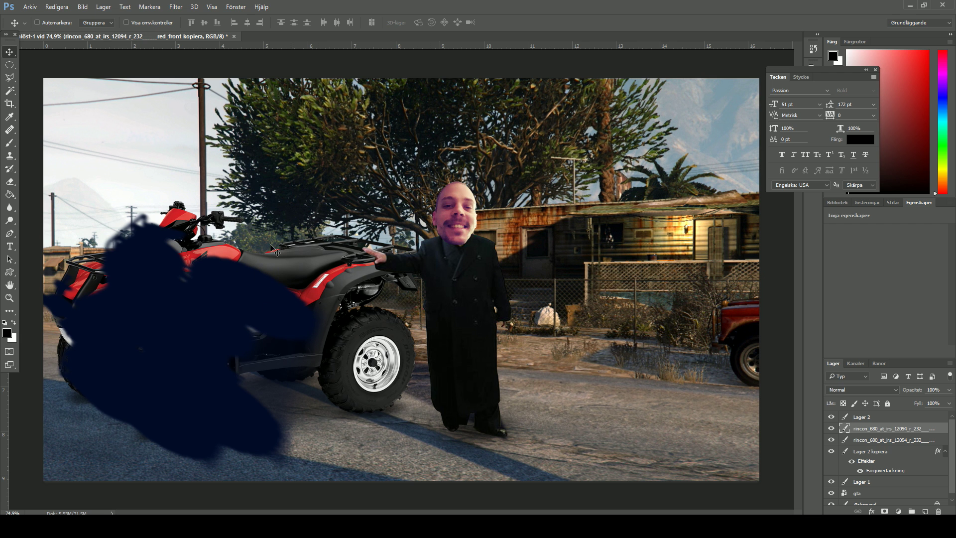
# - Rotate the ATV silhouette about 35° and move it below the original ATV layer
pyautogui.click(56, 7)
pyautogui.moveTo(64, 211)
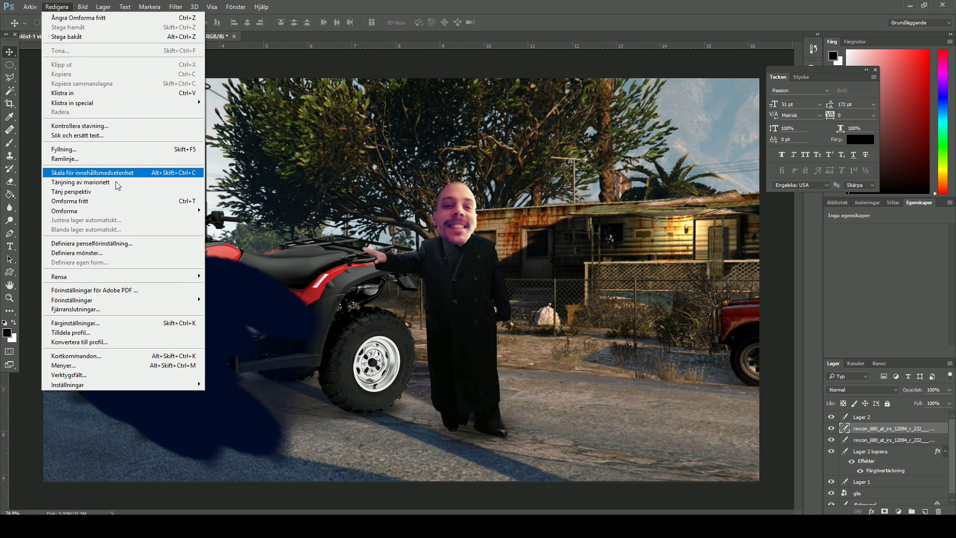
pyautogui.click(244, 234)
pyautogui.moveTo(244, 234)
pyautogui.mouseDown()
pyautogui.moveTo(223, 326)
pyautogui.moveTo(201, 305)
pyautogui.mouseUp()
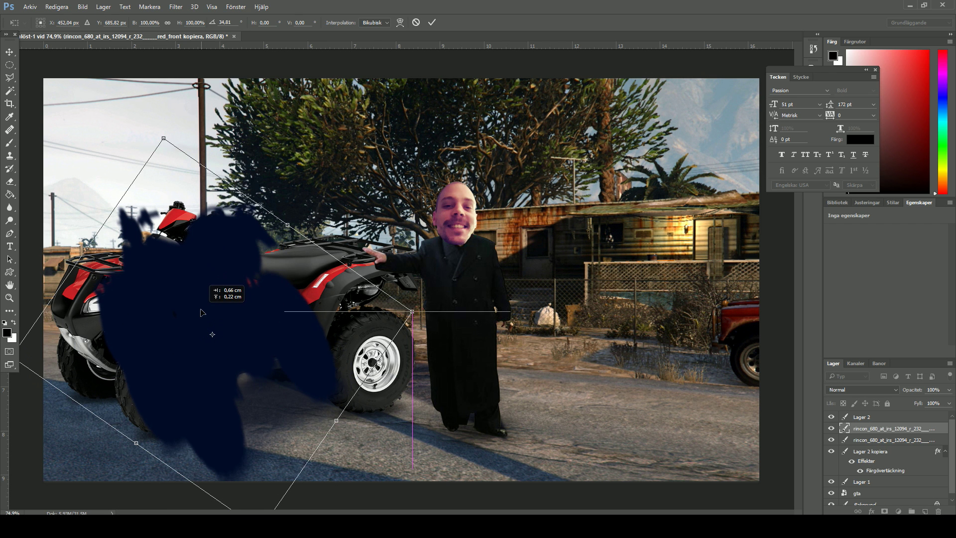
pyautogui.click(9, 52)
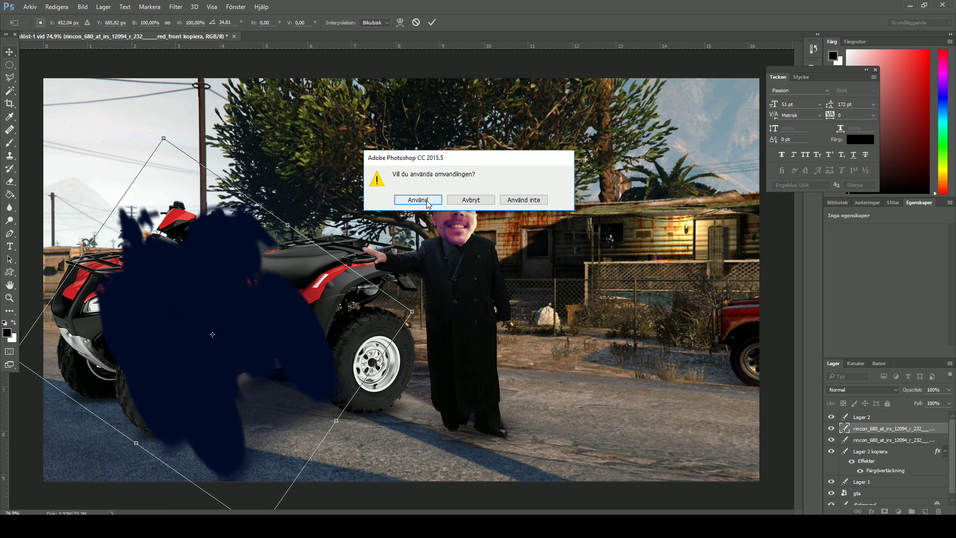
pyautogui.click(406, 199)
pyautogui.moveTo(890, 430); pyautogui.dragTo(890, 444)
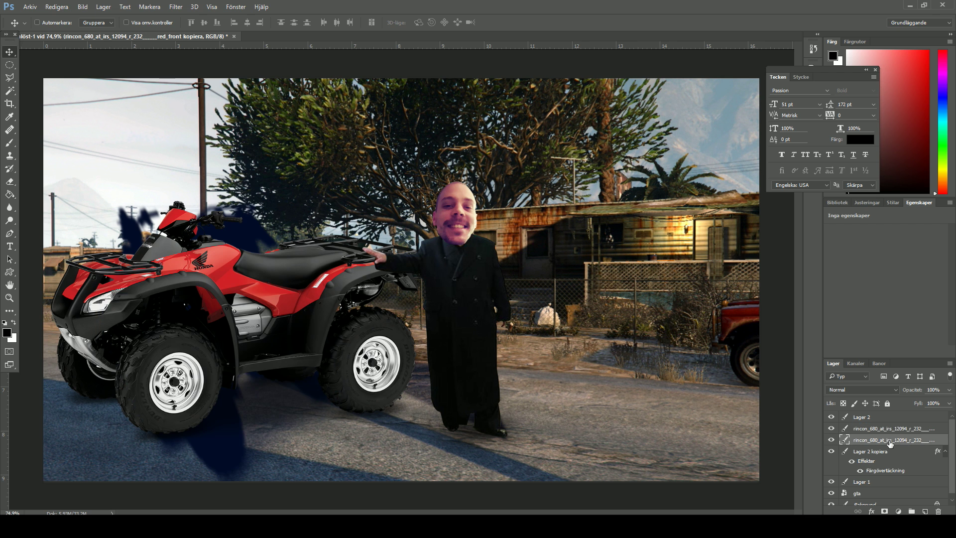
pyautogui.press('l')
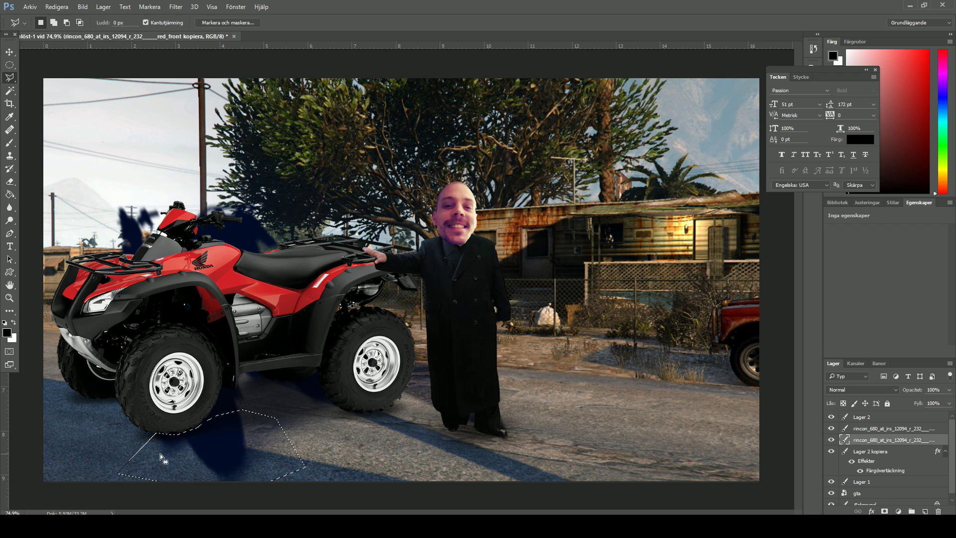
# - Set the ATV shadow layer's blend mode to Mjukt ljus (Soft Light)
pyautogui.rightClick(887, 440)
pyautogui.click(757, 71)
pyautogui.press('Escape')
pyautogui.click(787, 173)
pyautogui.press('v')
pyautogui.hotkey('shift', 'alt', 'f')
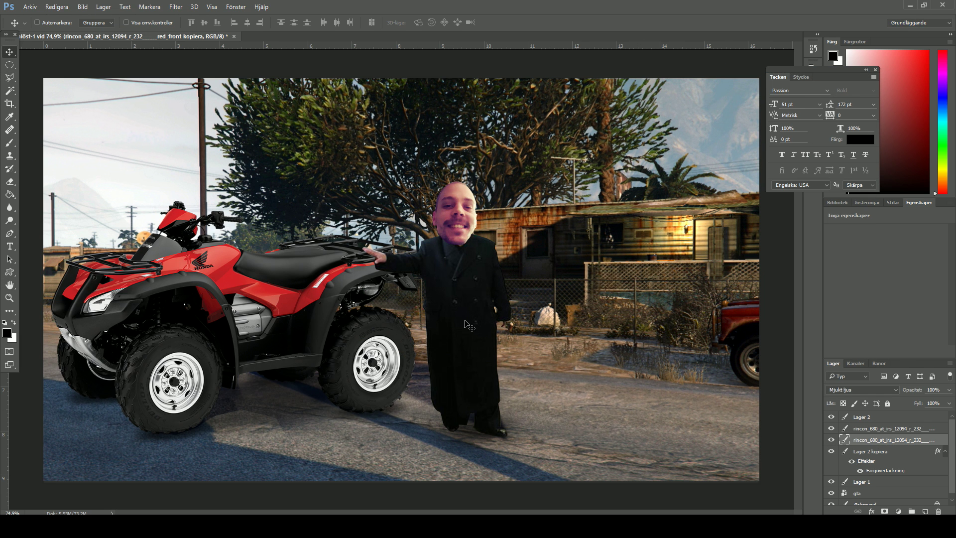
pyautogui.click(9, 298)
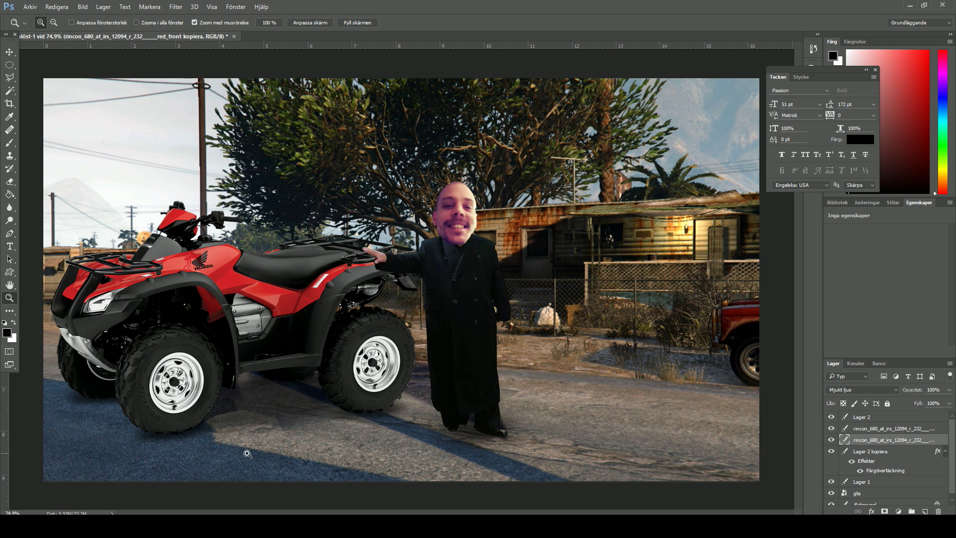
pyautogui.click(10, 65)
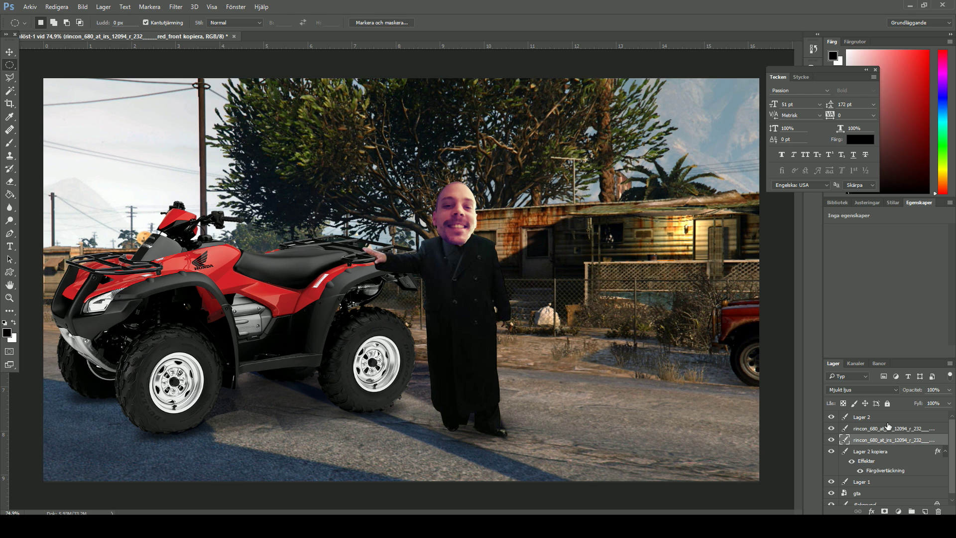
# - Fill four black ovals under the ATV's wheels on new layer Lager 4 and paste the shadow style
pyautogui.keyDown('ctrl'); pyautogui.click(924, 511); pyautogui.keyUp('ctrl')
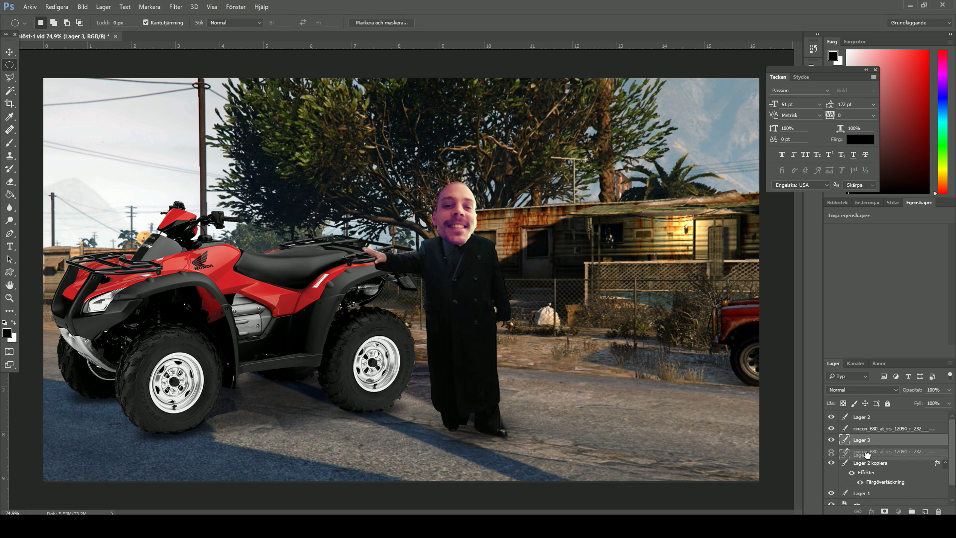
pyautogui.moveTo(120, 409); pyautogui.dragTo(231, 439)
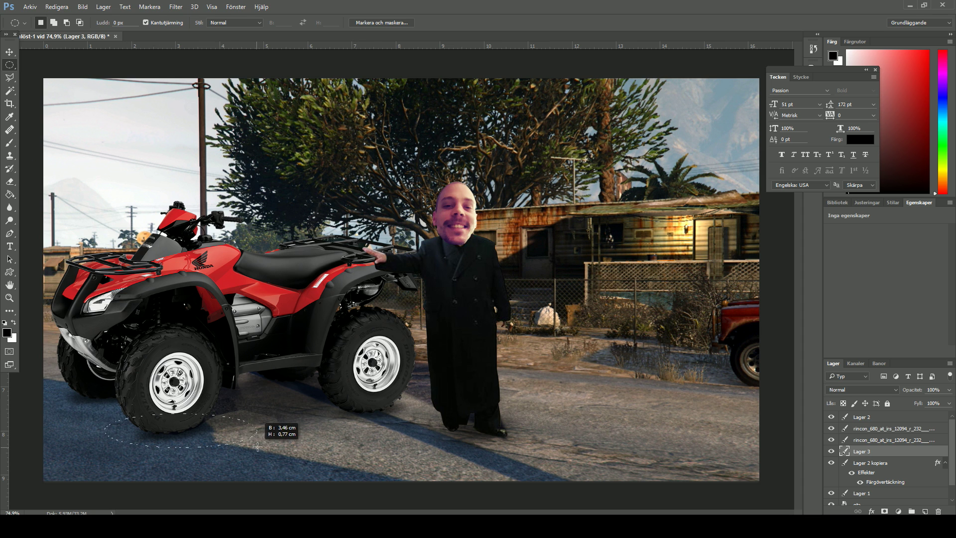
pyautogui.keyDown('shift'); pyautogui.moveTo(300, 389); pyautogui.dragTo(428, 417); pyautogui.keyUp('shift')
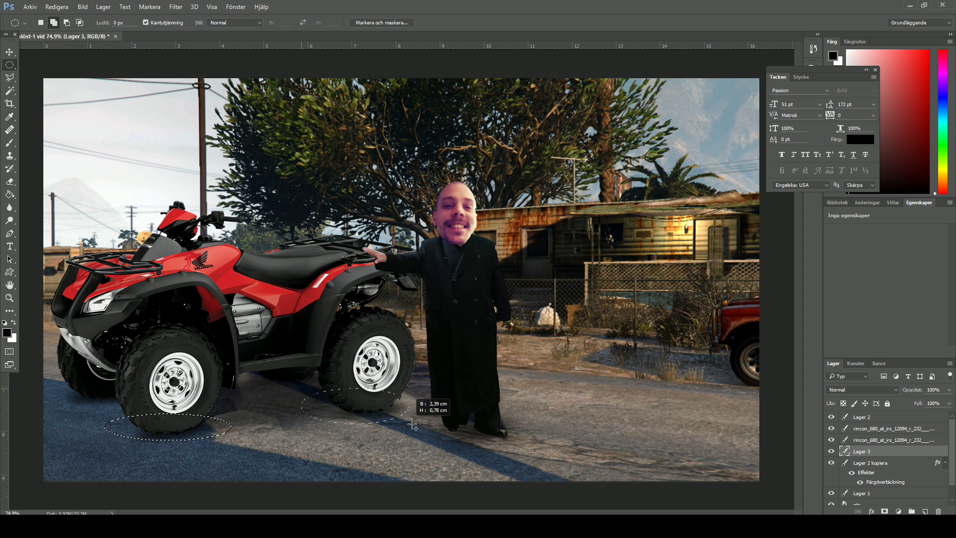
pyautogui.keyDown('shift'); pyautogui.moveTo(244, 366); pyautogui.dragTo(334, 385); pyautogui.keyUp('shift')
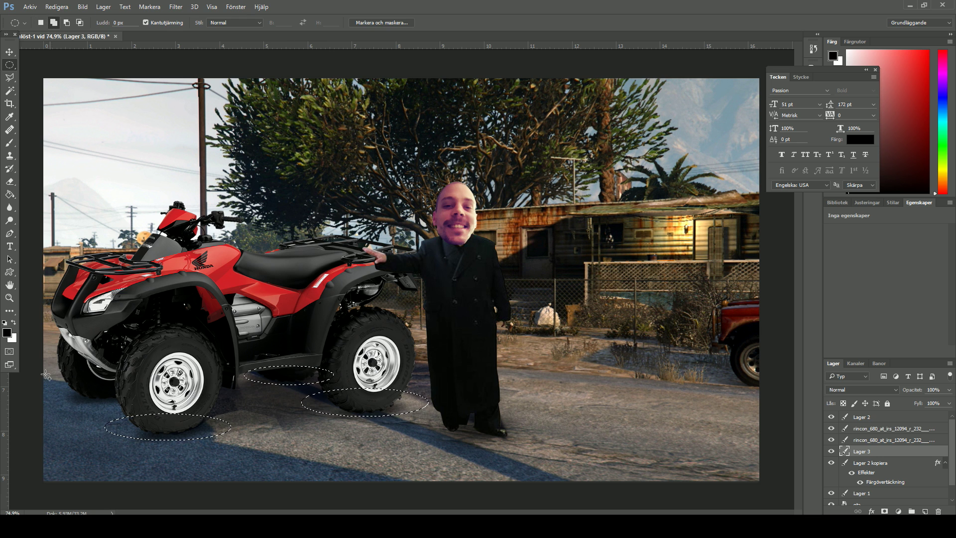
pyautogui.keyDown('shift'); pyautogui.moveTo(52, 377); pyautogui.dragTo(161, 403); pyautogui.keyUp('shift')
pyautogui.press('g')
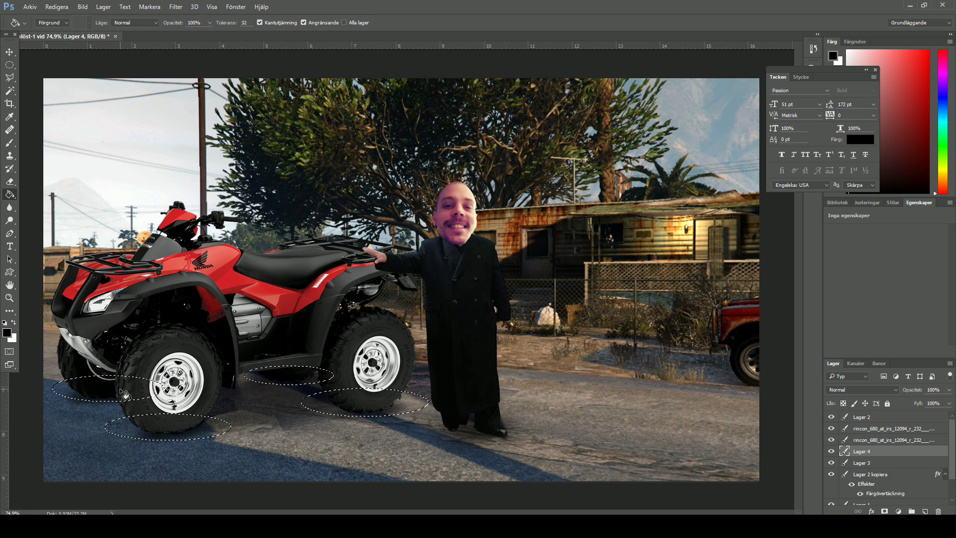
pyautogui.click(168, 426)
pyautogui.rightClick(876, 454)
pyautogui.click(851, 232)
pyautogui.press('v')
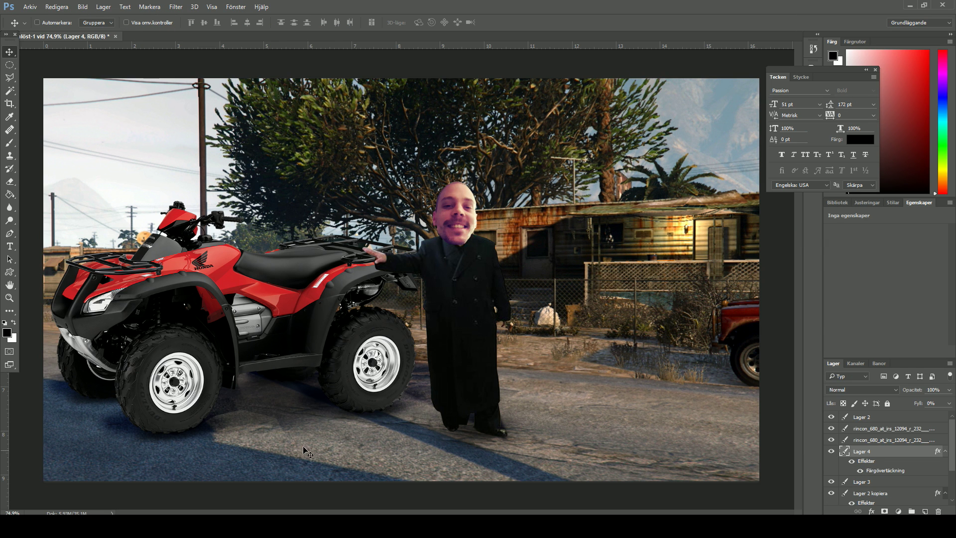
# - Trace a polygonal outline of the ground shadow below the ATV, then clear the selection
pyautogui.press('l')
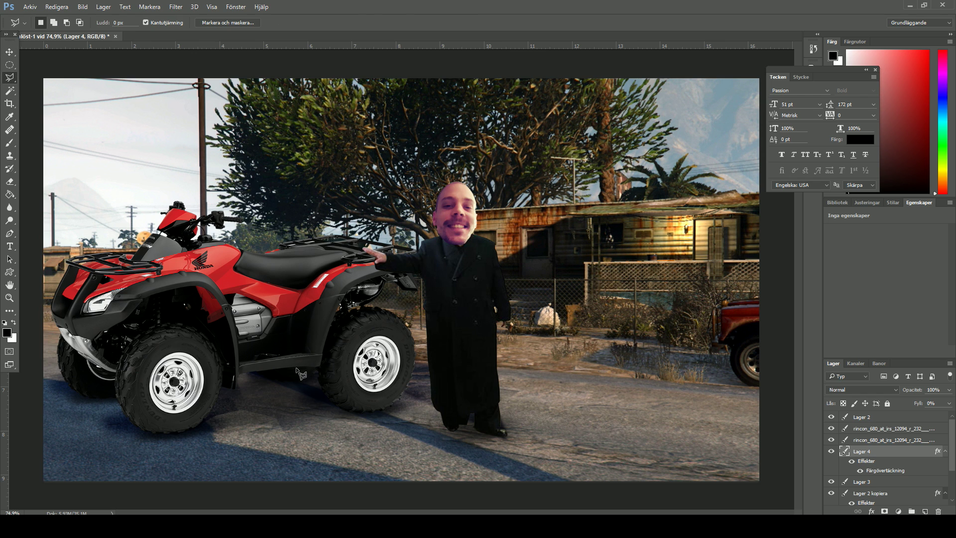
pyautogui.click(186, 438)
pyautogui.click(206, 416)
pyautogui.click(234, 404)
pyautogui.doubleClick(165, 467)
pyautogui.click(877, 431)
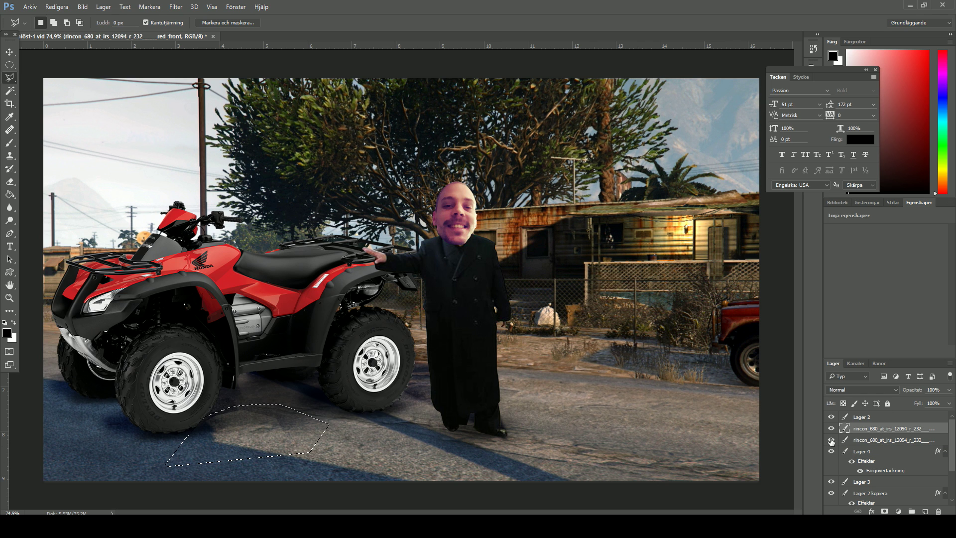
pyautogui.click(884, 440)
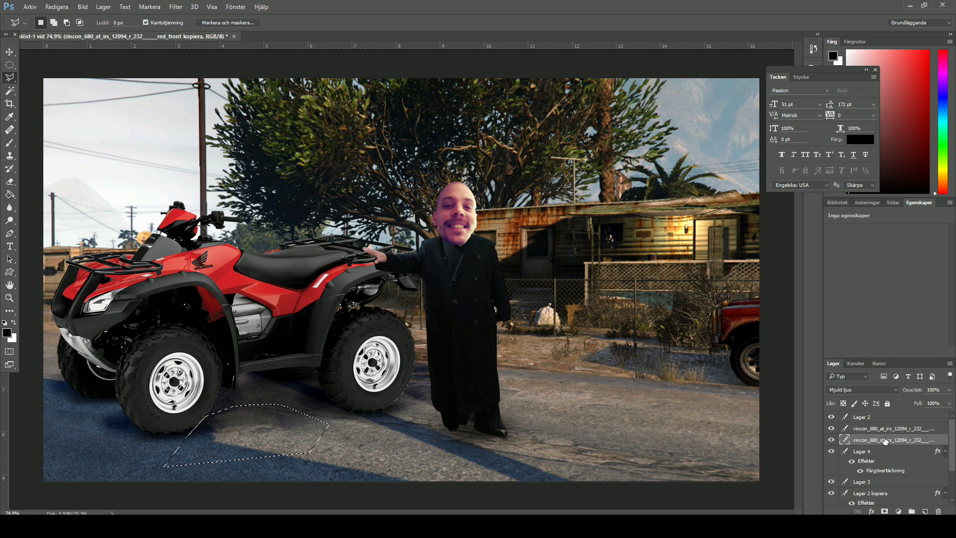
pyautogui.hotkey('ctrl', 'd')
# - Fill a wide black ellipse under the ATV on new layer Lager 5 and paste the shadow style
pyautogui.click(9, 65)
pyautogui.moveTo(61, 422); pyautogui.dragTo(410, 332)
pyautogui.click(10, 195)
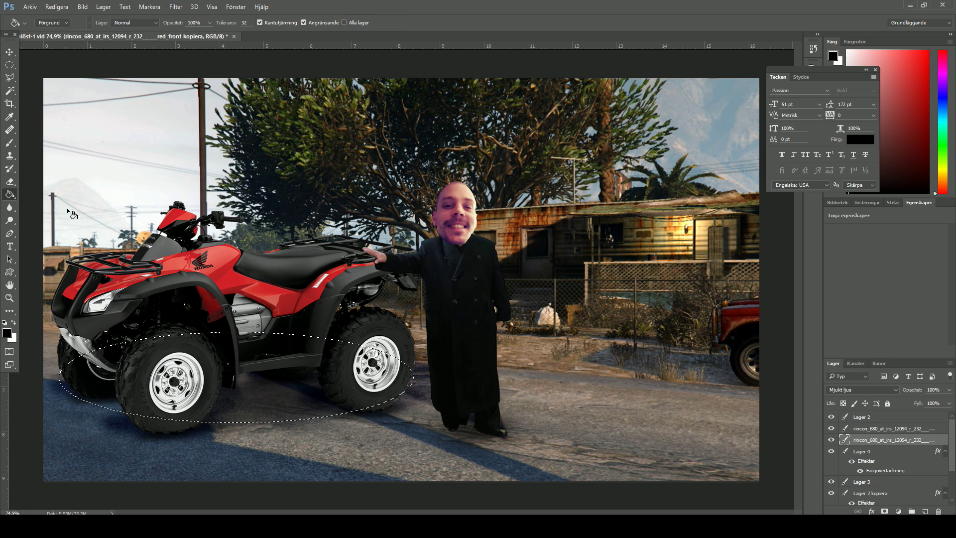
pyautogui.click(877, 451)
pyautogui.hotkey('ctrl', 'shift', 'alt', 'n')
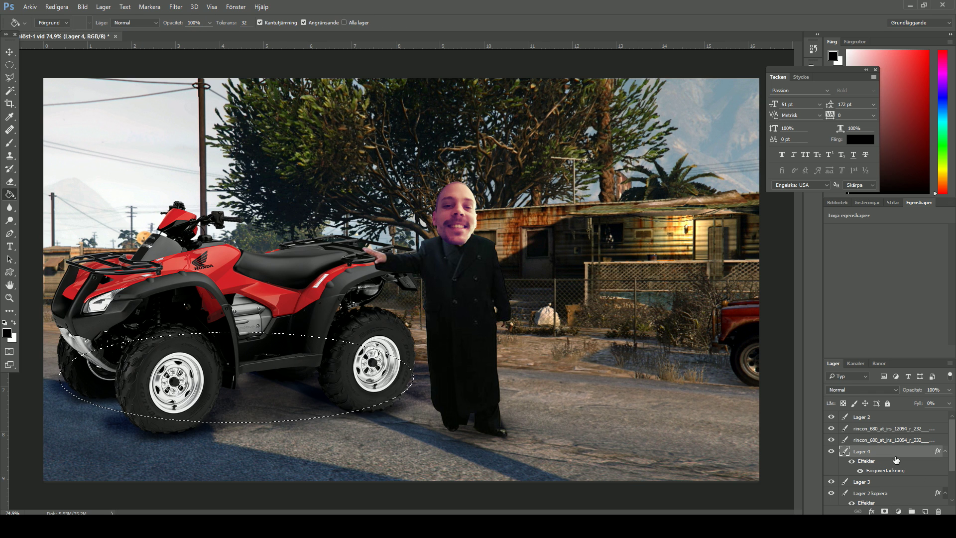
pyautogui.click(268, 388)
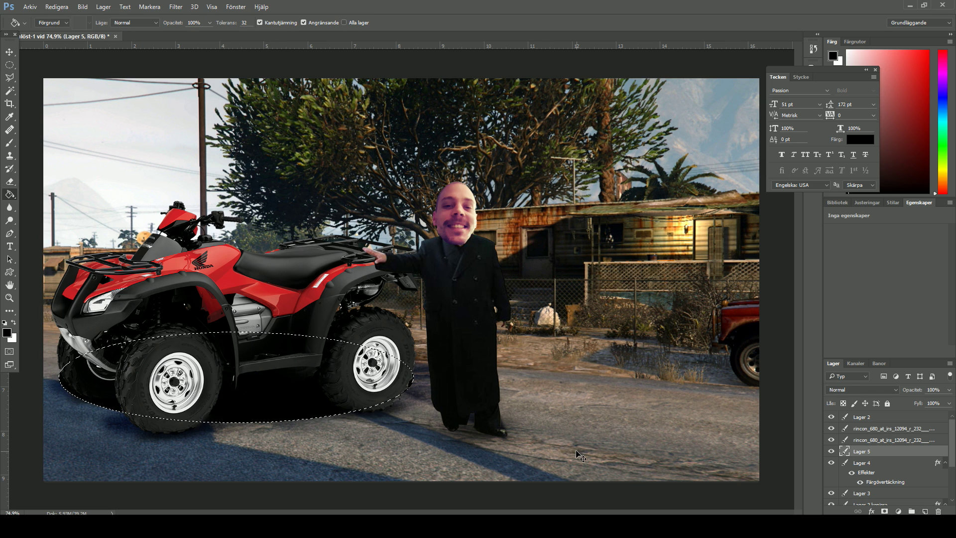
pyautogui.hotkey('ctrl', 'd')
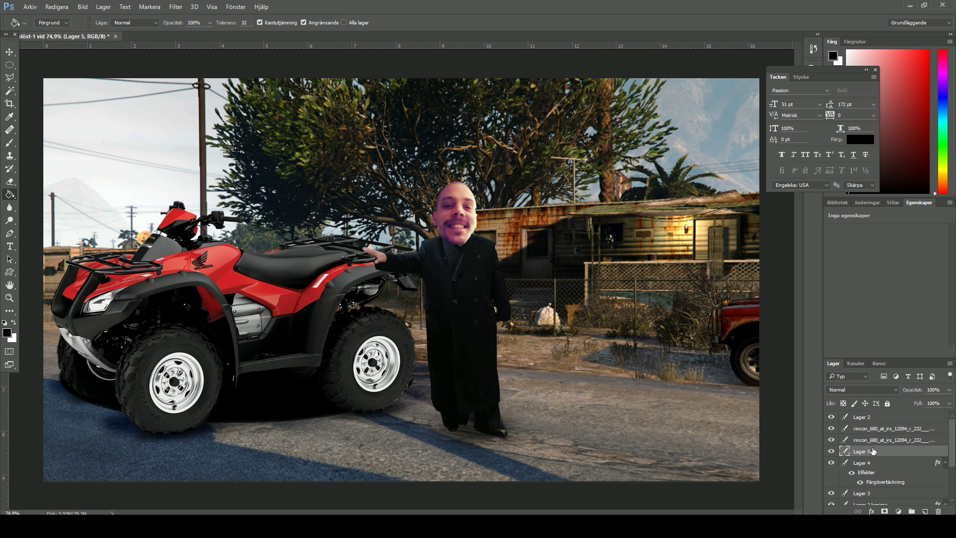
pyautogui.rightClick(872, 451)
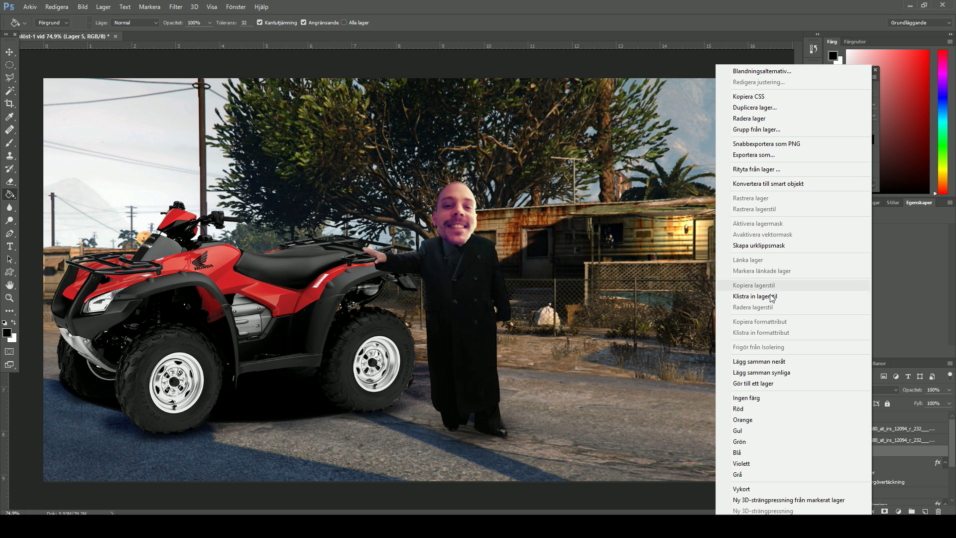
pyautogui.click(754, 296)
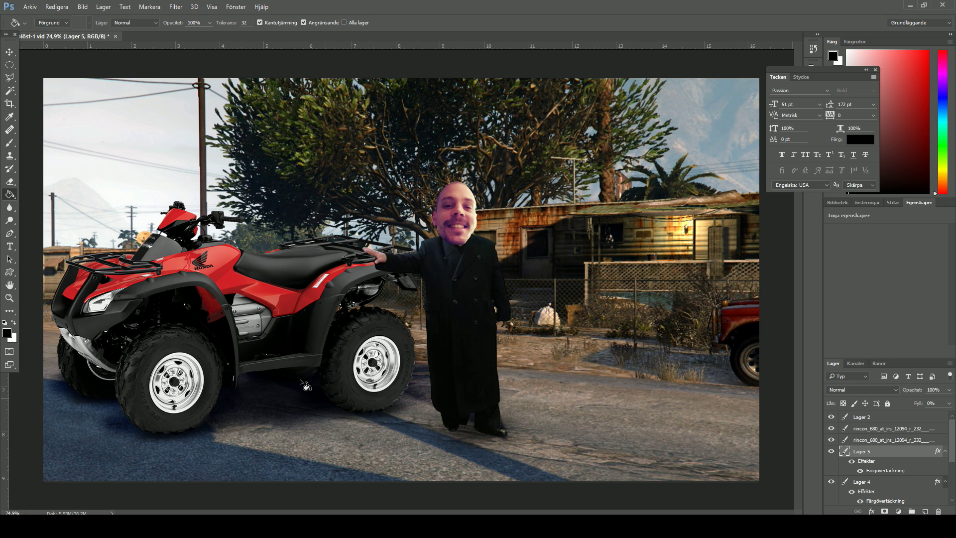
pyautogui.click(9, 78)
# - Outline a vertical strip over the front wheel and a patch over the ATV seat
pyautogui.click(381, 409)
pyautogui.click(381, 309)
pyautogui.click(359, 309)
pyautogui.doubleClick(360, 414)
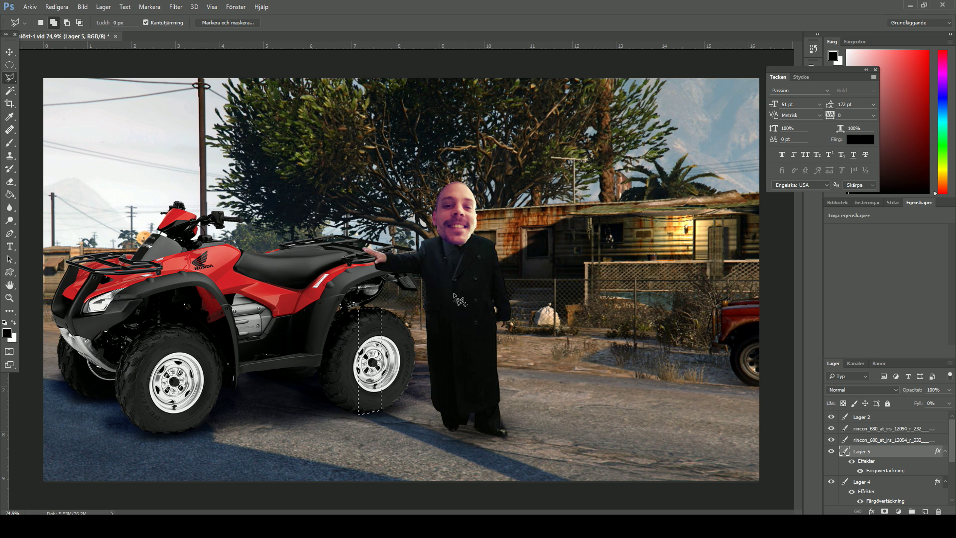
pyautogui.click(344, 290)
pyautogui.doubleClick(349, 277)
# - Put the wheel-strip and seat selections on new shading layer Lager 6 above the ATV layers
pyautogui.click(10, 195)
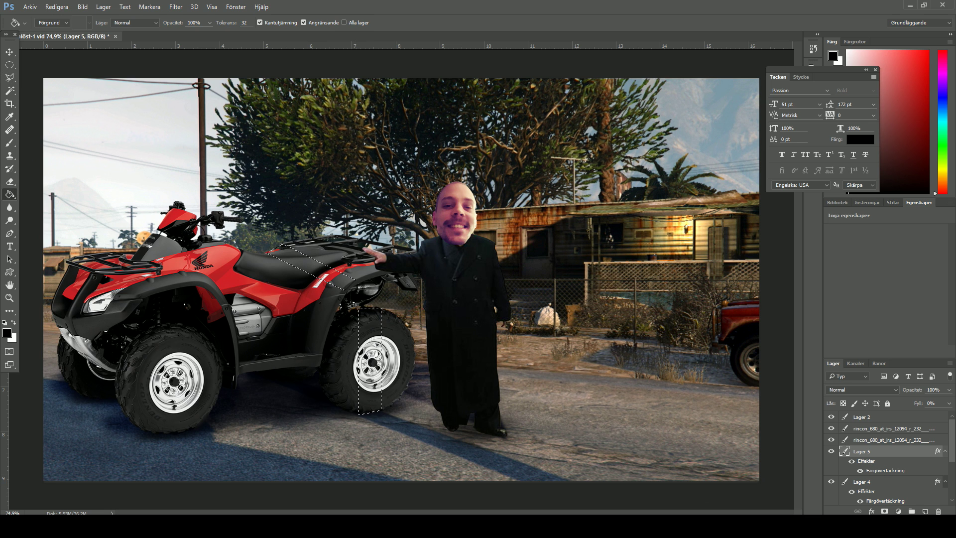
pyautogui.hotkey('ctrl', 'j')
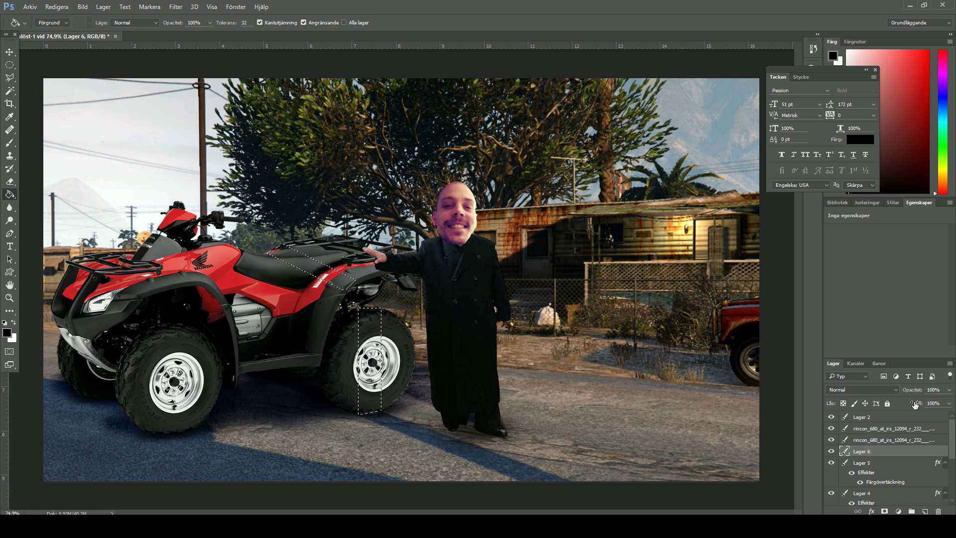
pyautogui.hotkey('ctrl', ']')
pyautogui.hotkey('ctrl', ']')
pyautogui.hotkey('ctrl', 'z')
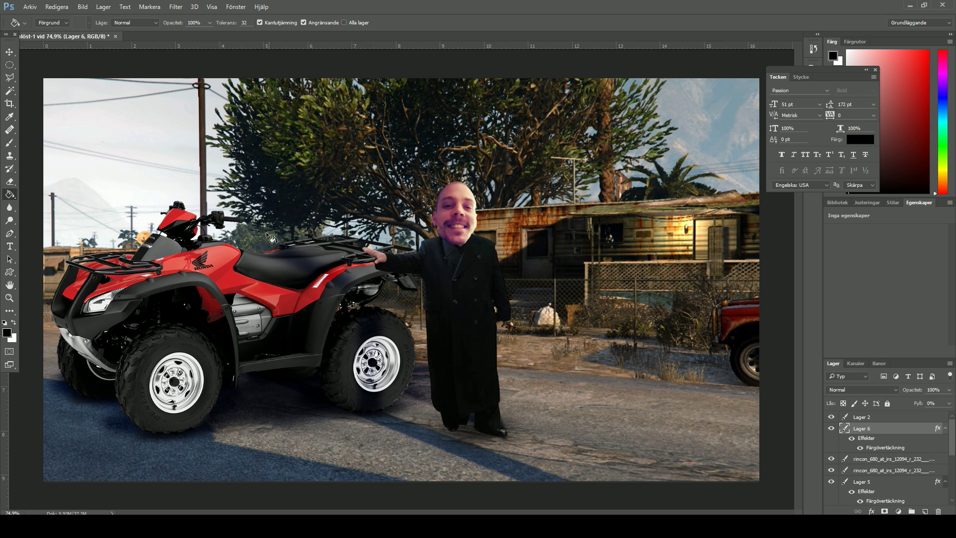
# - Trace a polygonal selection around the ATV's front fender and wheel
pyautogui.press('l')
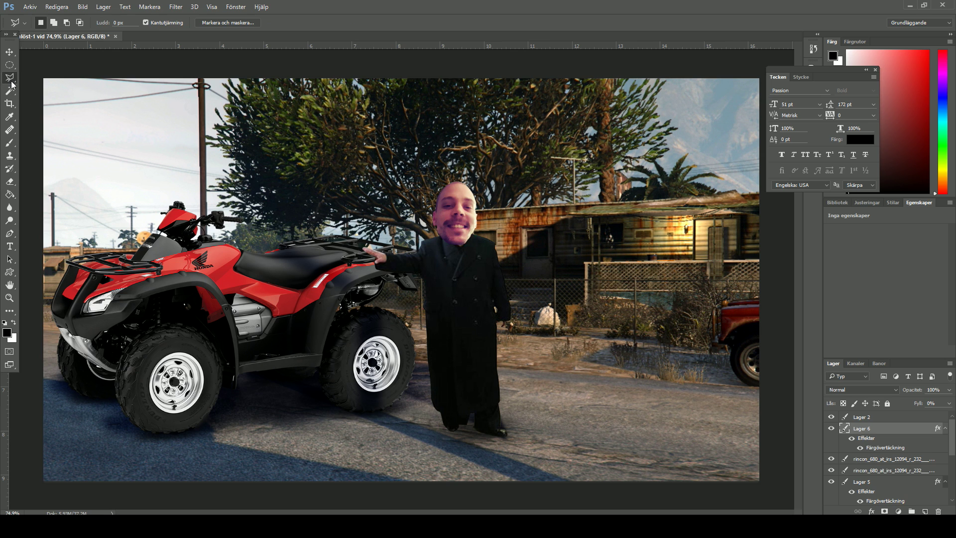
pyautogui.click(44, 378)
pyautogui.click(87, 356)
pyautogui.press('Escape')
pyautogui.click(71, 383)
pyautogui.click(75, 308)
pyautogui.click(175, 273)
pyautogui.click(212, 316)
pyautogui.click(206, 426)
pyautogui.doubleClick(53, 413)
# - Fill the fender selection black on new layer Lager 7, paste the shadow style, and erase beside the wheel
pyautogui.press('g')
pyautogui.hotkey('ctrl', 'shift', 'alt', 'n')
pyautogui.click(130, 378)
pyautogui.rightClick(891, 428)
pyautogui.click(807, 304)
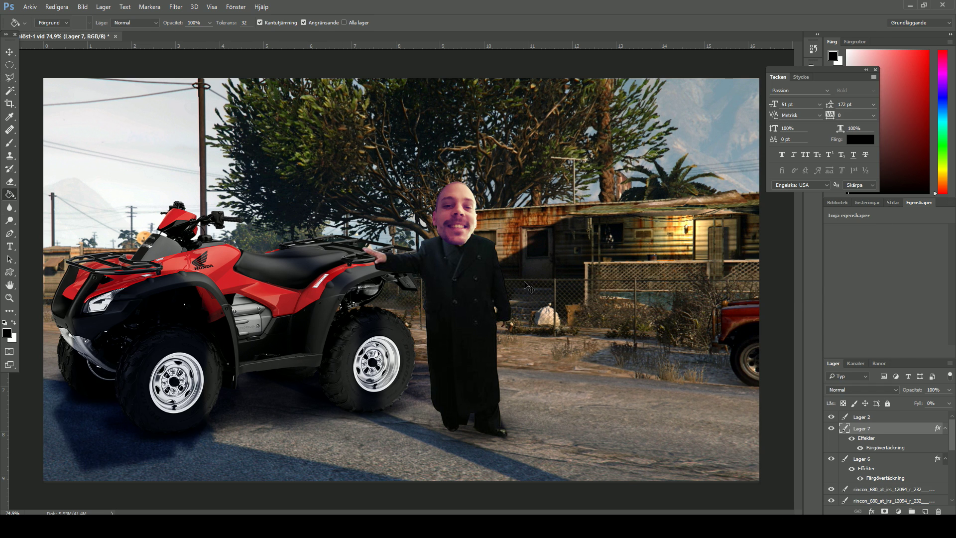
pyautogui.press('e')
pyautogui.moveTo(109, 406); pyautogui.dragTo(145, 450)
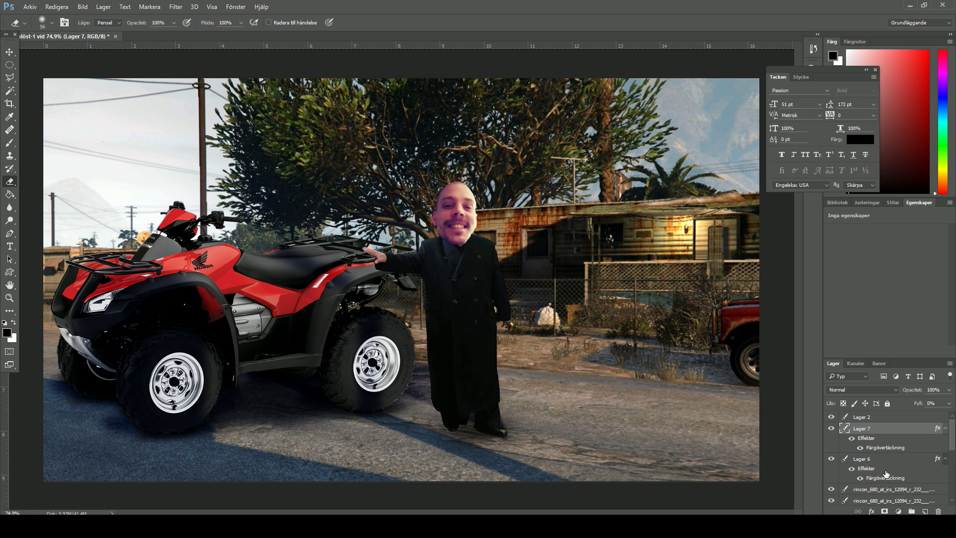
# - Toggle the man's layer, Lager 7, Lager 4 and another shadow layer to compare the shading
pyautogui.scroll(-1, 886, 473)
pyautogui.scroll(-1, 885, 478)
pyautogui.scroll(2, 862, 464)
pyautogui.click(831, 417)
pyautogui.click(831, 428)
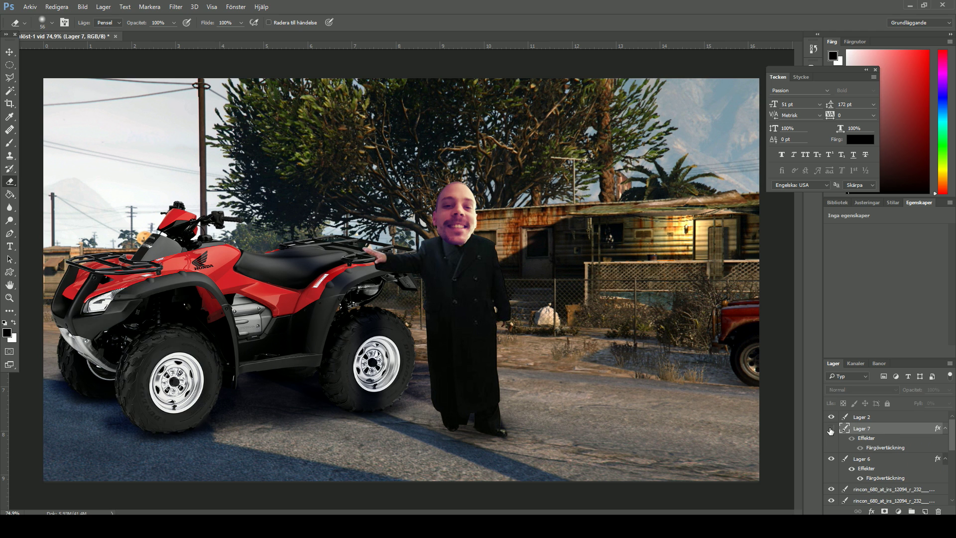
pyautogui.scroll(-1, 897, 453)
pyautogui.scroll(-1, 873, 477)
pyautogui.click(831, 466)
pyautogui.scroll(-1, 831, 470)
pyautogui.click(831, 474)
pyautogui.scroll(-1, 830, 477)
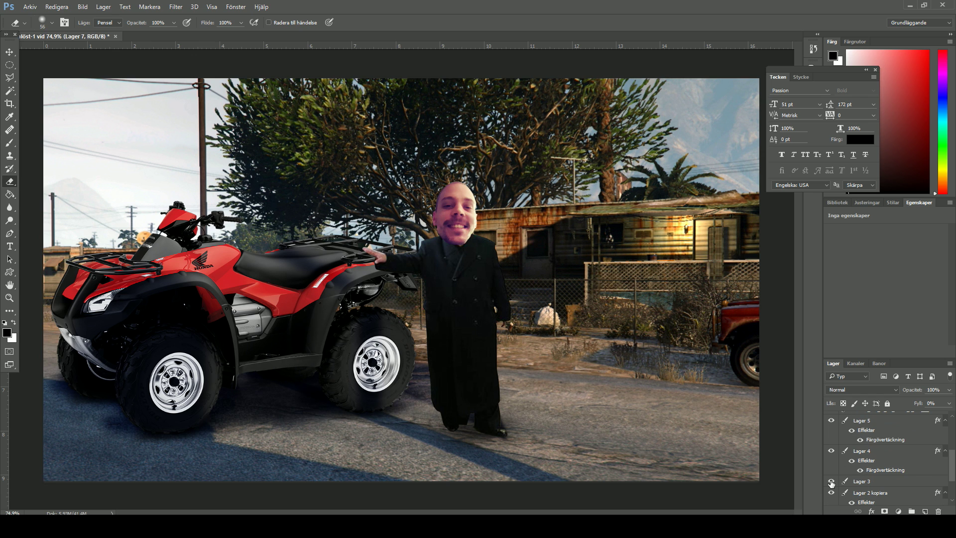
# - Duplicate the Lager 2 kopiera shadow layer as 'Lager 2 kopiera 2' above Lager 7
pyautogui.click(832, 493)
pyautogui.click(832, 493)
pyautogui.moveTo(888, 493); pyautogui.dragTo(879, 422)
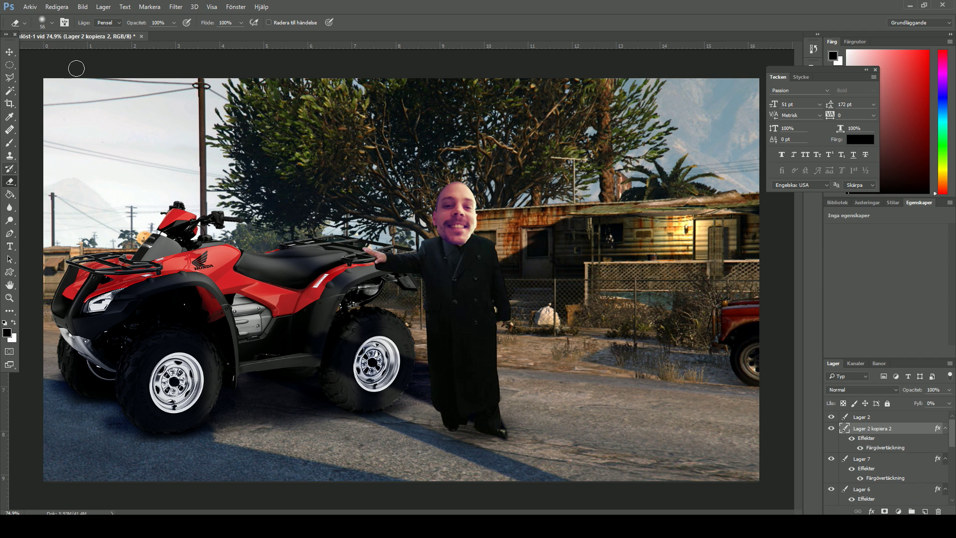
pyautogui.click(9, 77)
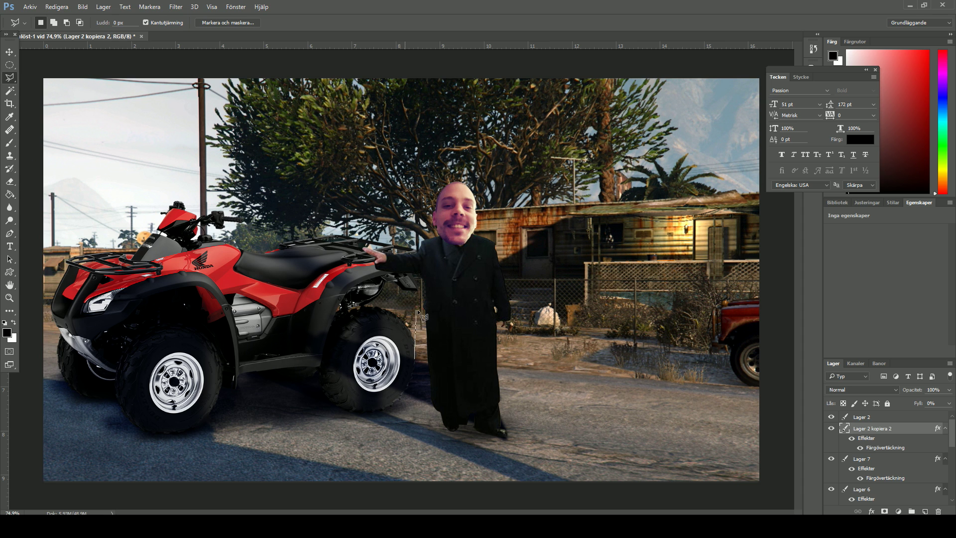
pyautogui.click(414, 358)
pyautogui.press('e')
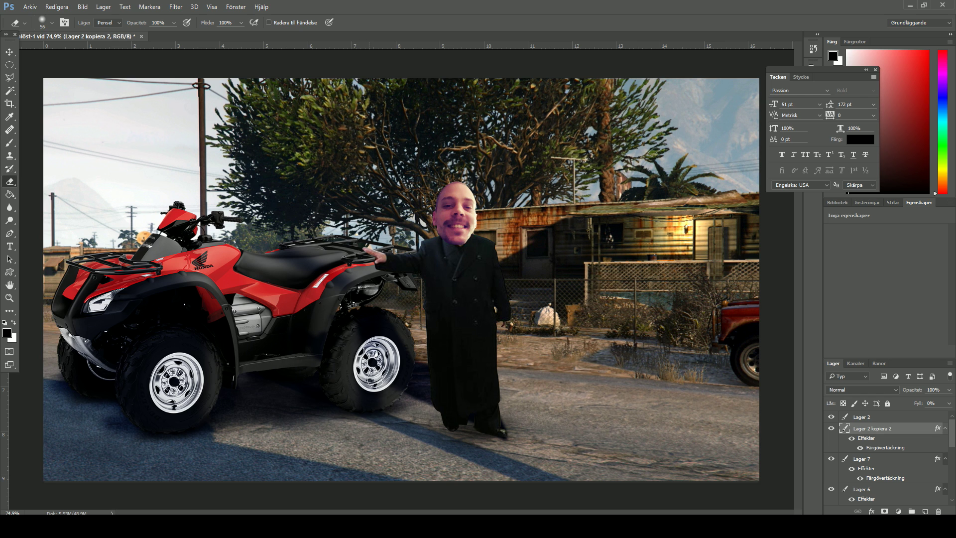
# - Outline a strip across the ATV's side between the wheels, up toward the seat
pyautogui.click(9, 77)
pyautogui.click(319, 387)
pyautogui.click(352, 321)
pyautogui.click(342, 294)
pyautogui.click(243, 237)
pyautogui.click(212, 312)
pyautogui.doubleClick(300, 414)
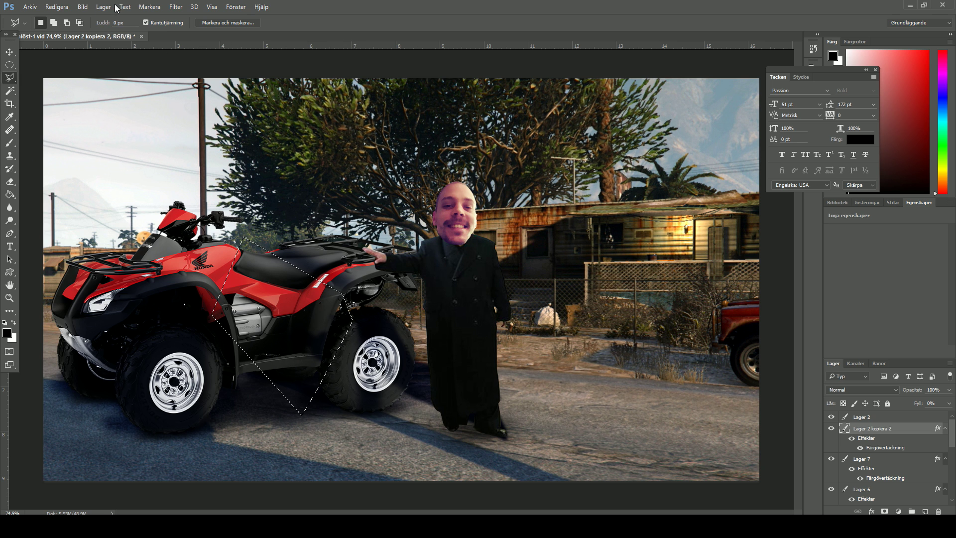
pyautogui.click(57, 7)
# - Duplicate the man's layer and nudge the copy slightly left and down
pyautogui.press('Escape')
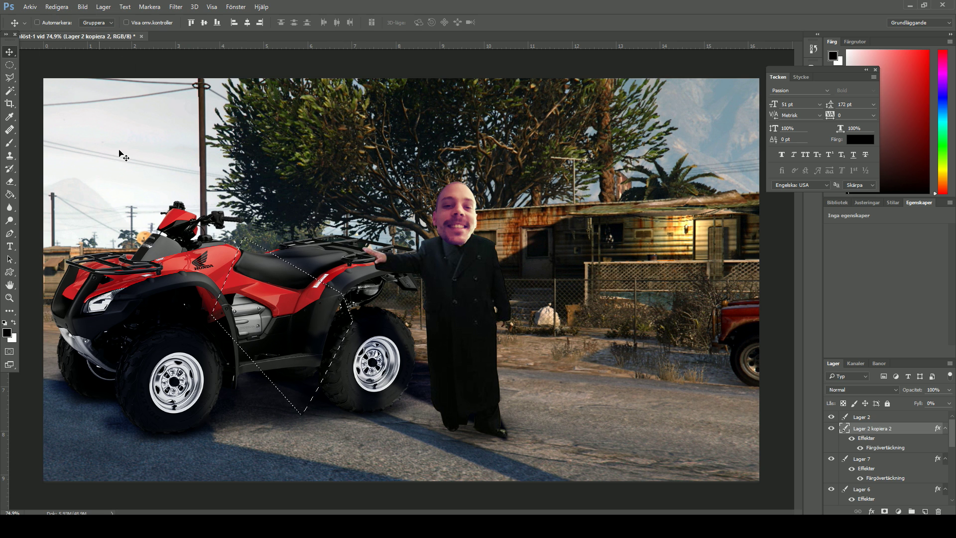
pyautogui.press('r')
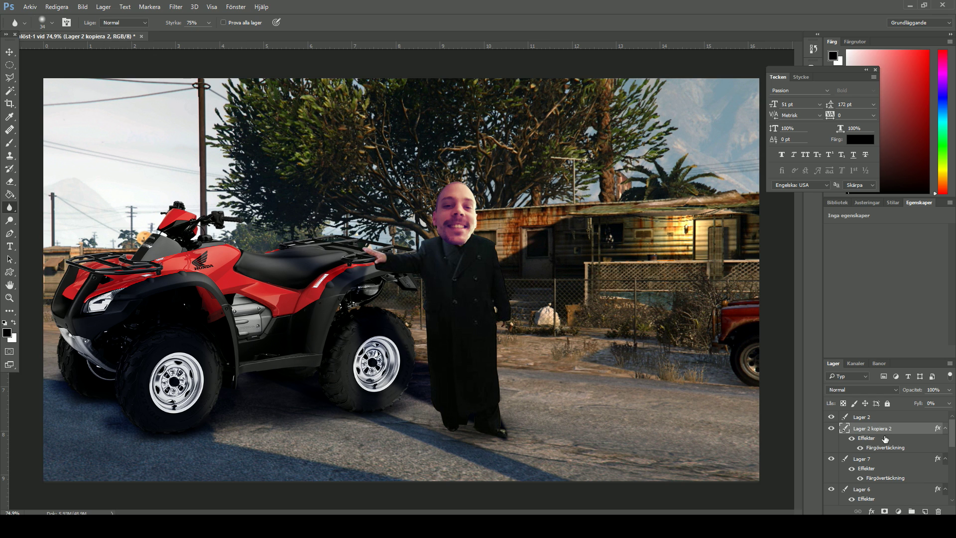
pyautogui.moveTo(864, 415); pyautogui.dragTo(924, 511)
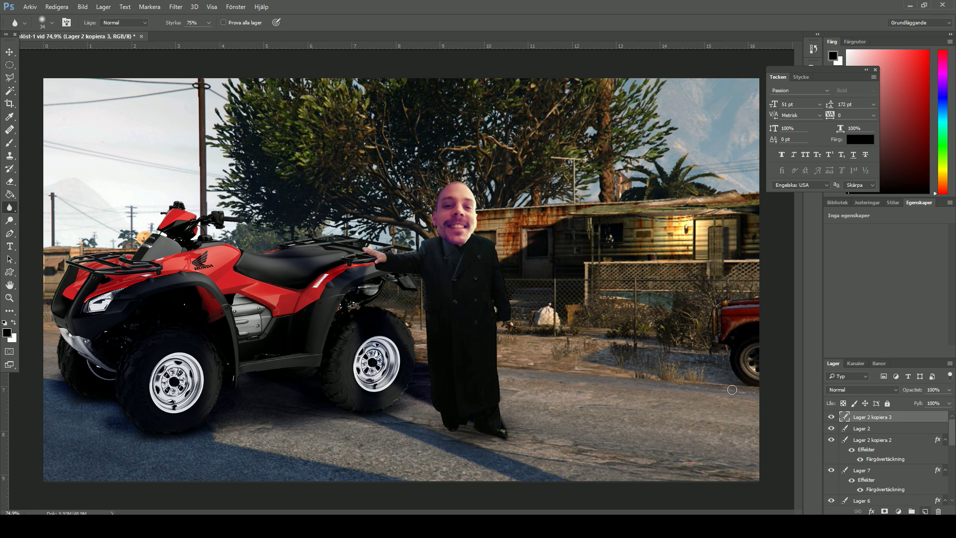
pyautogui.press('v')
pyautogui.moveTo(450, 259)
pyautogui.mouseDown()
pyautogui.moveTo(437, 271)
pyautogui.moveTo(442, 259)
pyautogui.mouseUp()
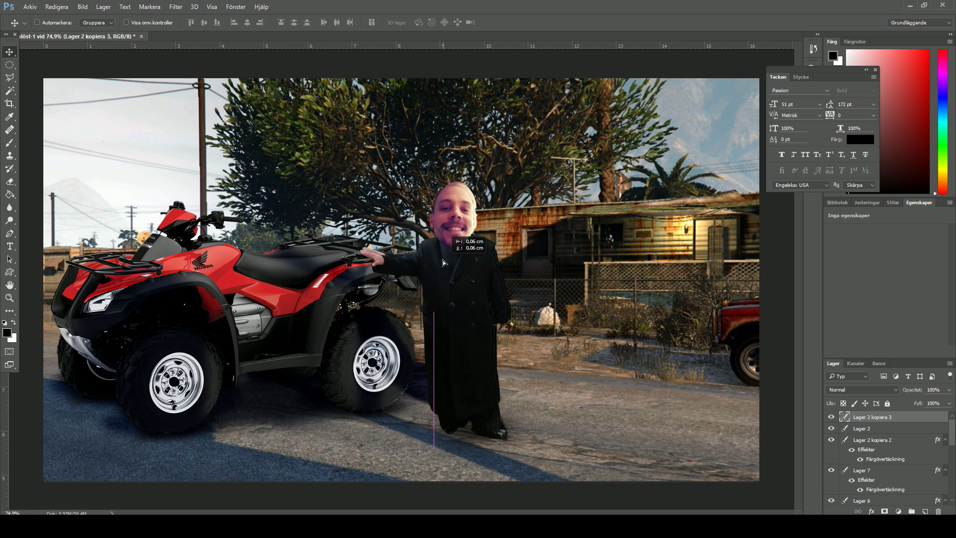
# - Give the man's copy the saved colour-overlay shadow style at 0% fill, discarding a trial drop shadow
pyautogui.rightClick(870, 421)
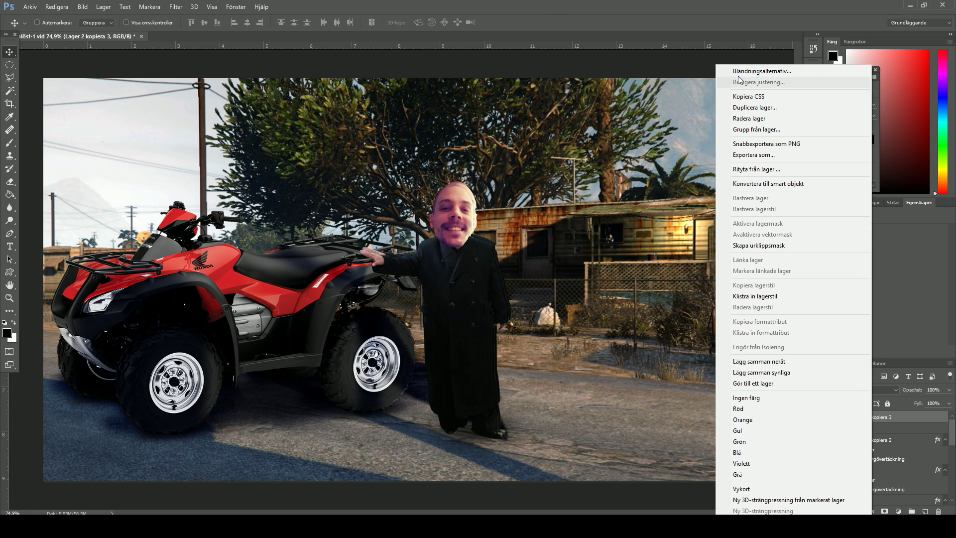
pyautogui.click(762, 71)
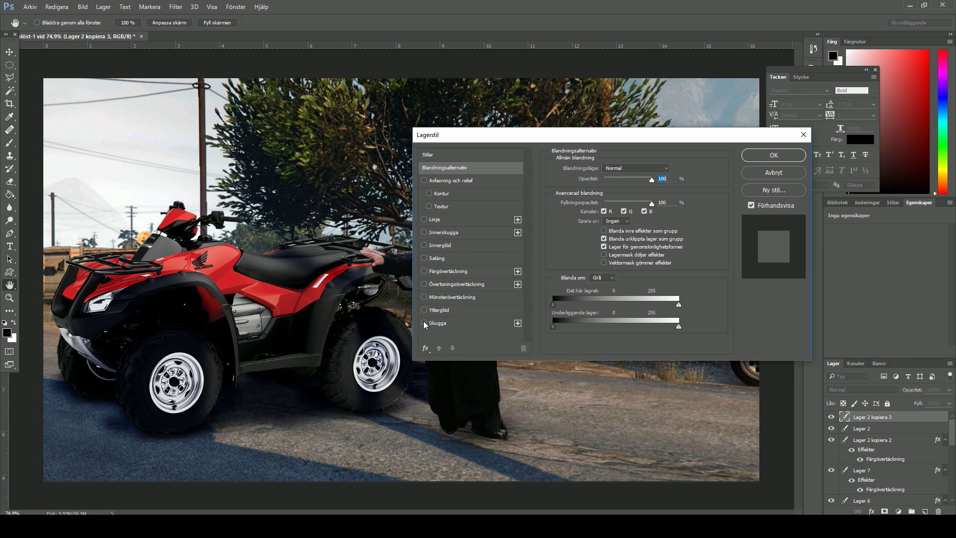
pyautogui.click(424, 323)
pyautogui.click(425, 324)
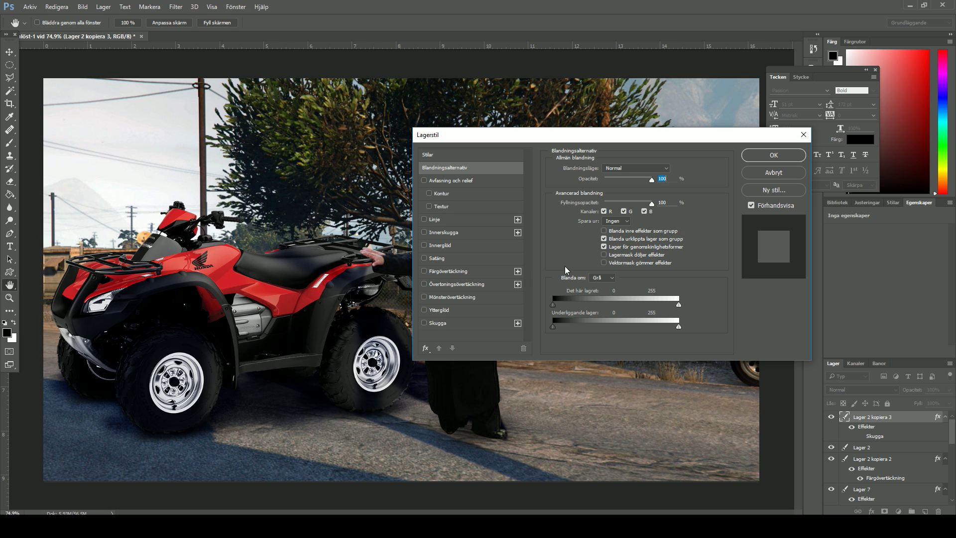
pyautogui.click(762, 170)
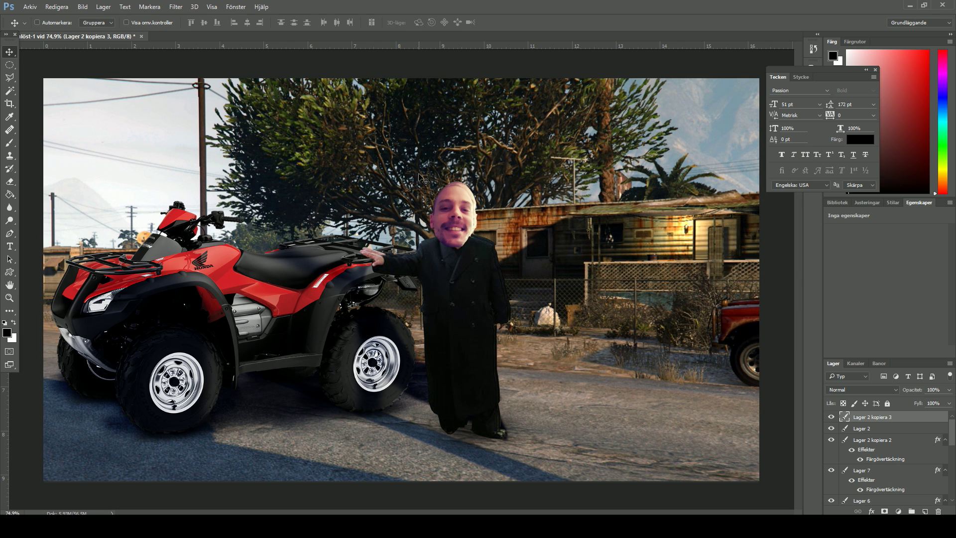
pyautogui.rightClick(841, 412)
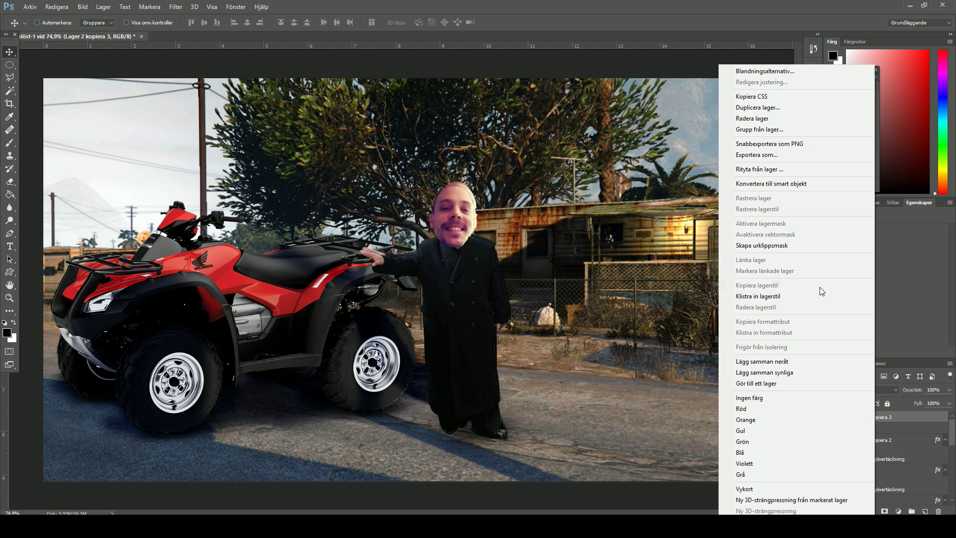
pyautogui.click(822, 294)
pyautogui.press('ctrl')
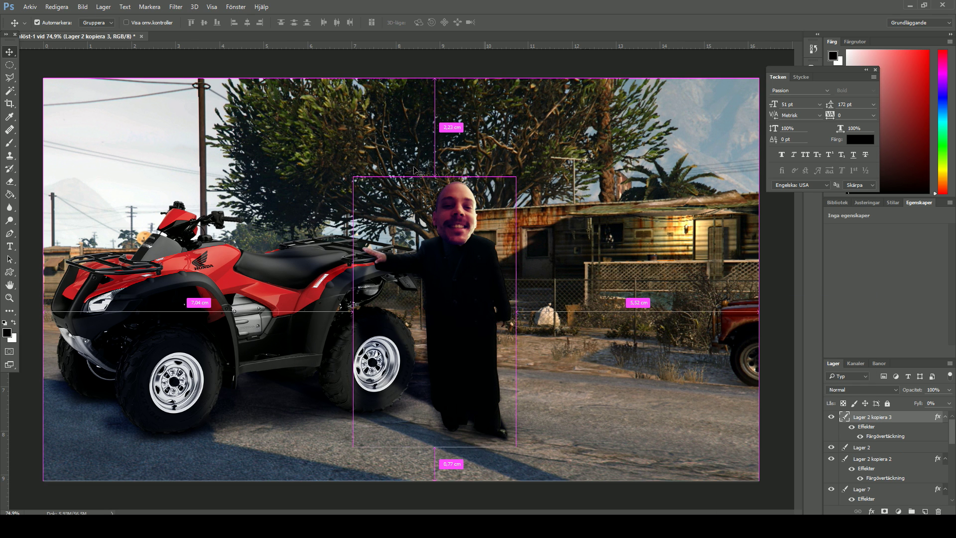
pyautogui.press('ctrl')
pyautogui.press('ctrl')
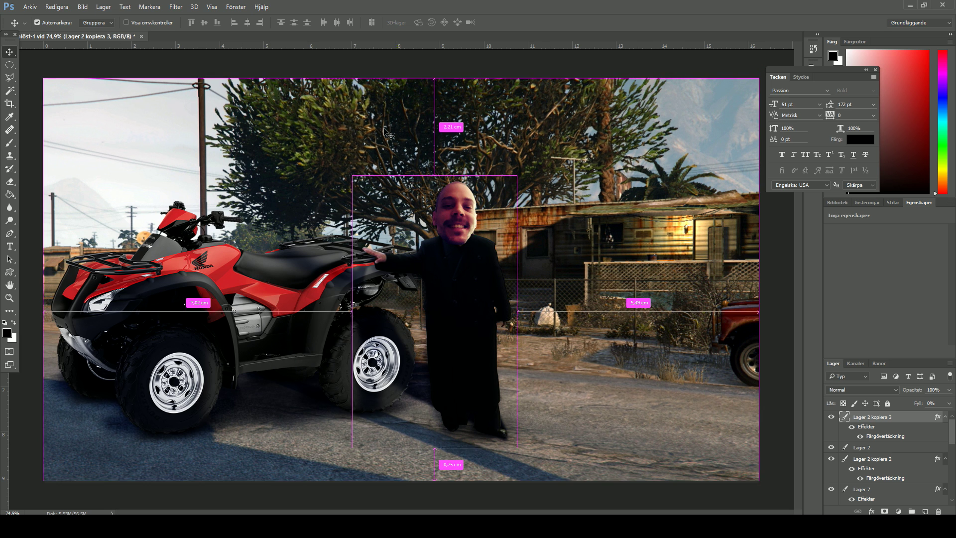
# - Move the dark copy beneath the man's Lager 2 layer and shift it left along his coat
pyautogui.click(830, 417)
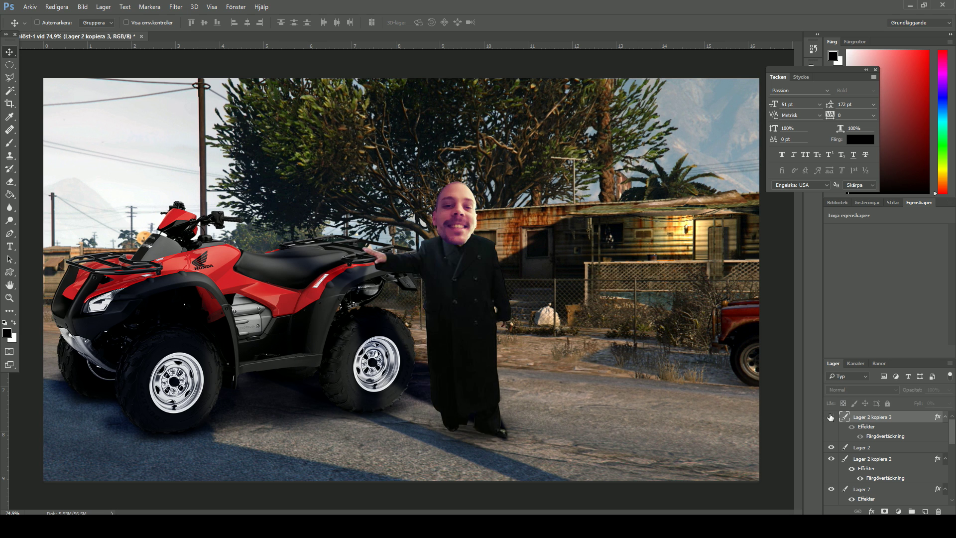
pyautogui.click(831, 417)
pyautogui.click(831, 417)
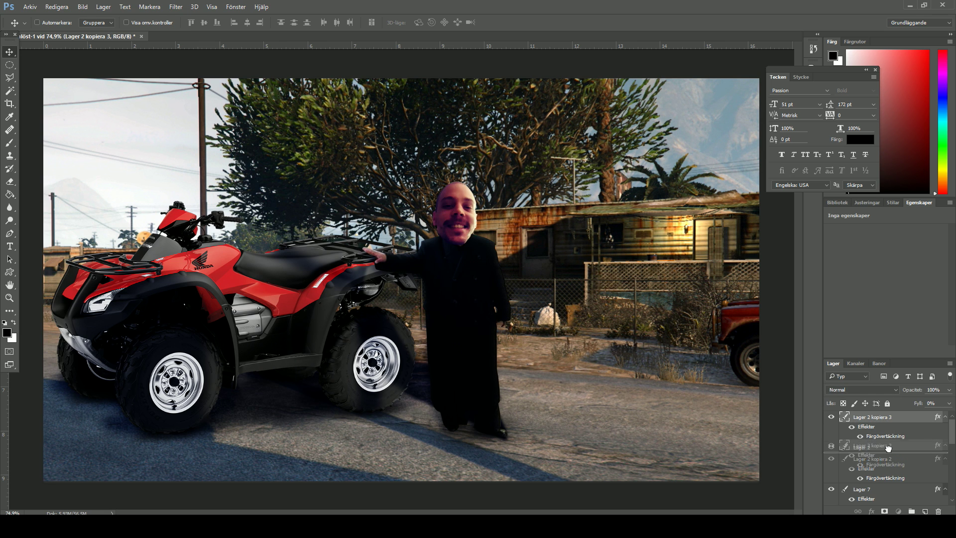
pyautogui.moveTo(887, 423); pyautogui.dragTo(887, 453)
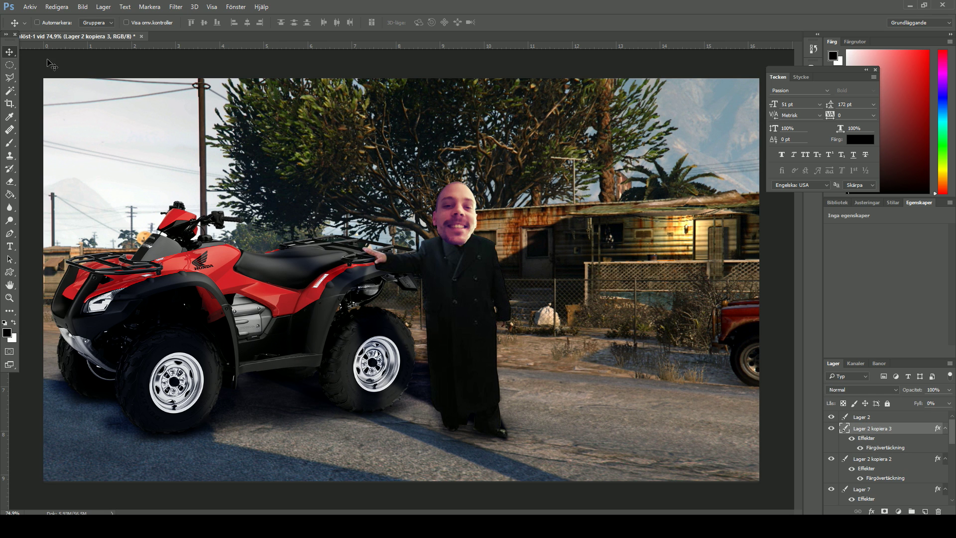
pyautogui.moveTo(469, 289); pyautogui.dragTo(446, 283)
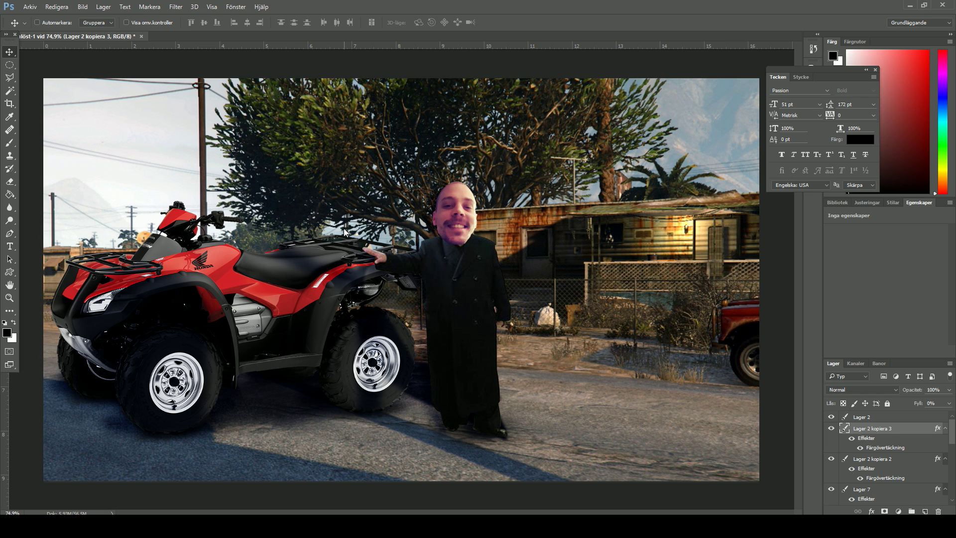
pyautogui.press('Left')
pyautogui.press('Left')
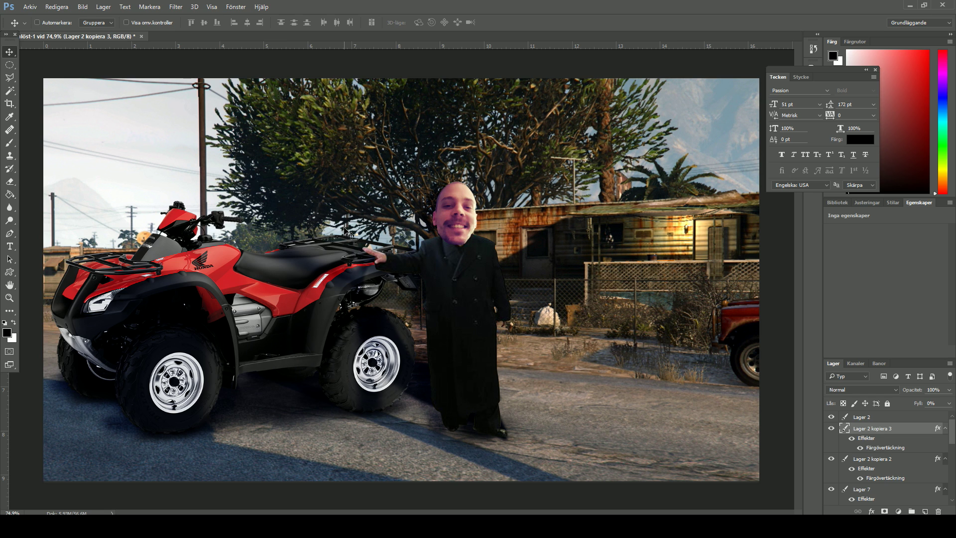
# - Outline an area around the man with the Polygonal Lasso and remove that part of the dark copy
pyautogui.click(9, 78)
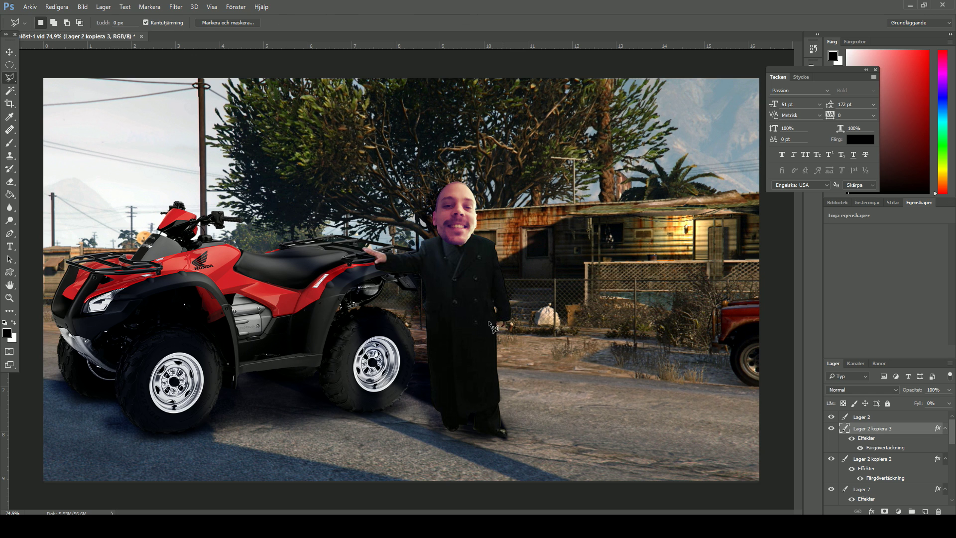
pyautogui.click(379, 225)
pyautogui.click(401, 238)
pyautogui.click(391, 273)
pyautogui.moveTo(423, 344); pyautogui.dragTo(421, 401)
pyautogui.click(489, 464)
pyautogui.click(618, 445)
pyautogui.click(590, 231)
pyautogui.doubleClick(467, 130)
pyautogui.hotkey('ctrl', 'd')
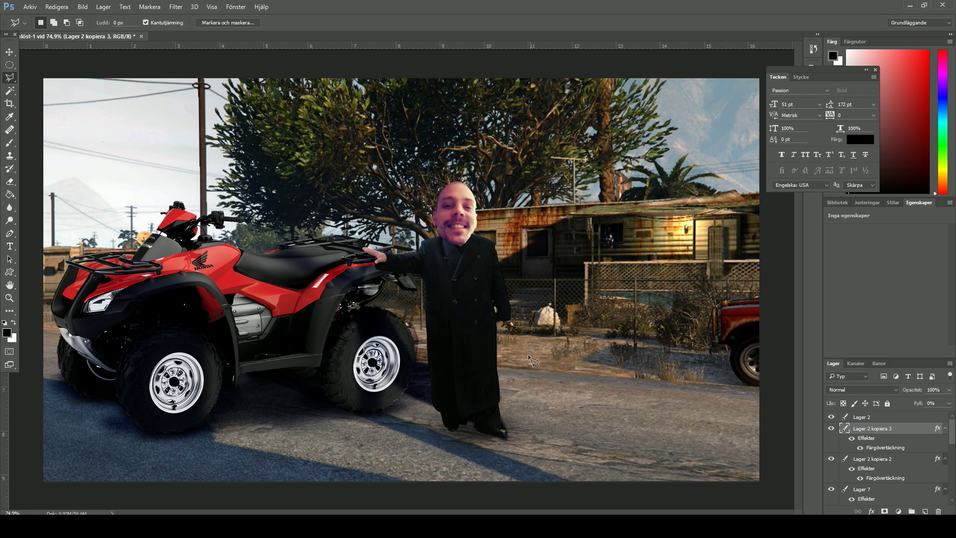
# - Place ak47_PNG15447.png as an embedded image, scaled down to about 10%
pyautogui.click(30, 7)
pyautogui.click(115, 195)
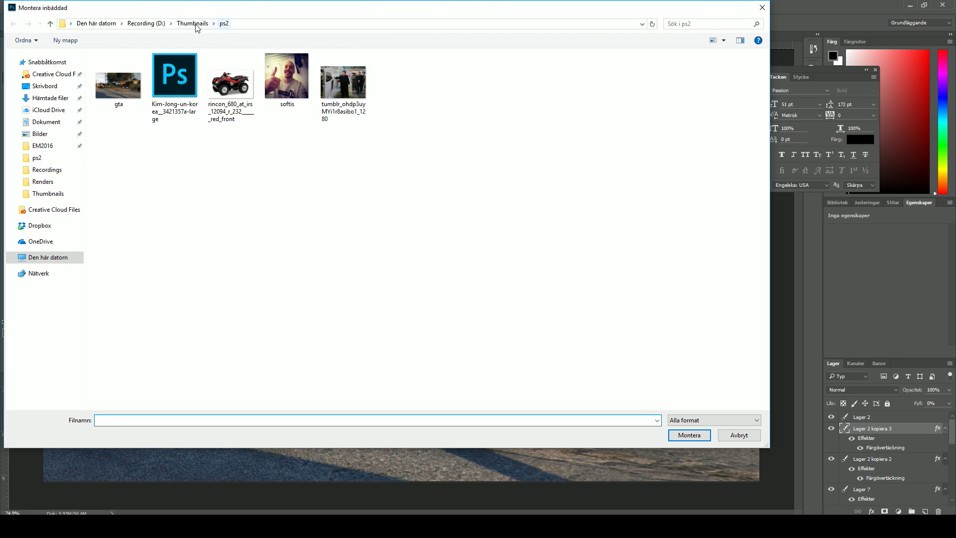
pyautogui.click(193, 24)
pyautogui.write('ak')
pyautogui.press('Down')
pyautogui.press('Return')
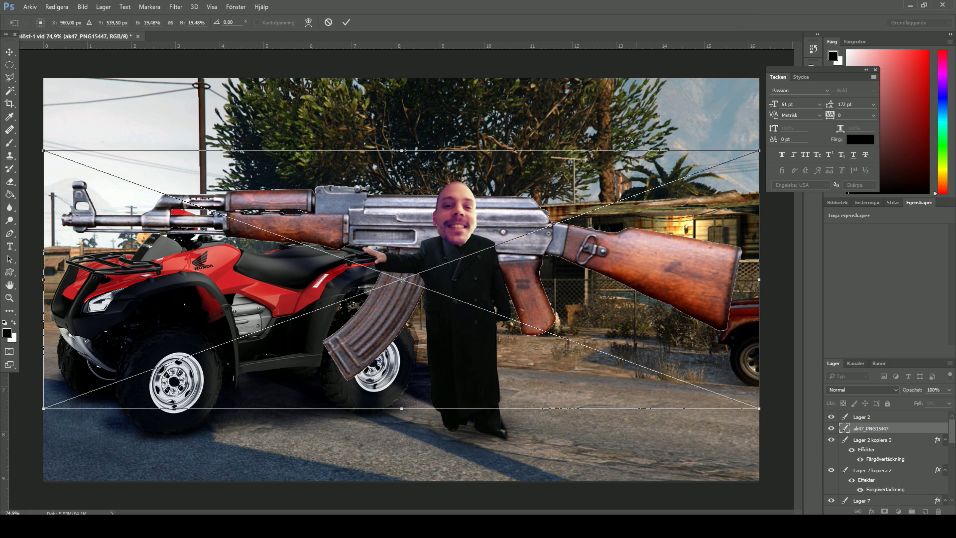
pyautogui.moveTo(43, 149); pyautogui.dragTo(322, 253)
pyautogui.click(9, 51)
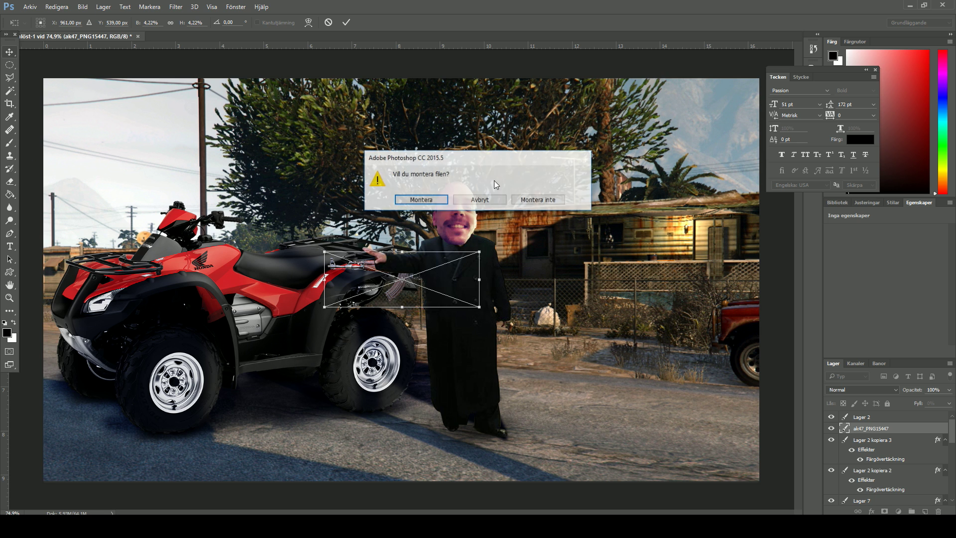
pyautogui.click(425, 197)
# - Rotate the rifle about -100° to hang beside the coat and stack it above Lager 2
pyautogui.click(56, 7)
pyautogui.moveTo(64, 210)
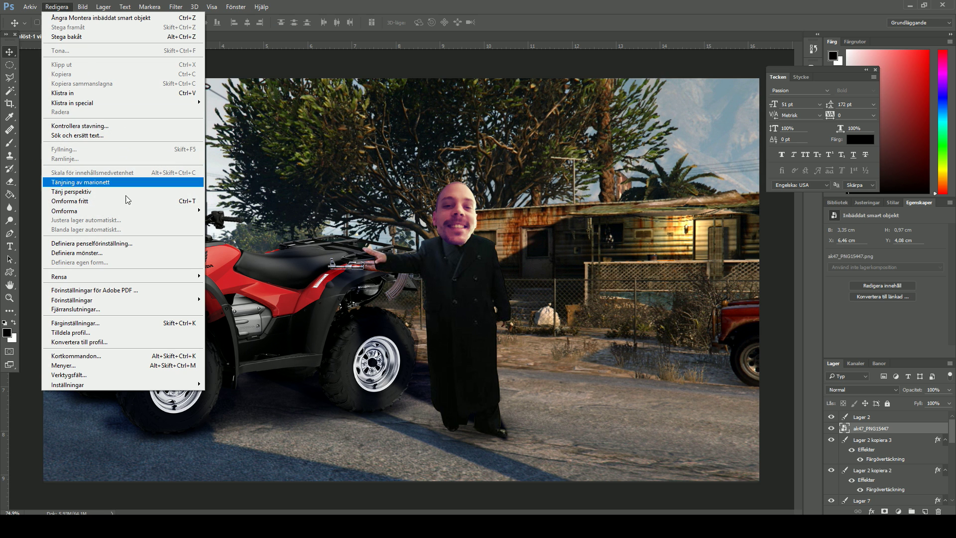
pyautogui.click(262, 233)
pyautogui.moveTo(382, 229); pyautogui.dragTo(357, 307)
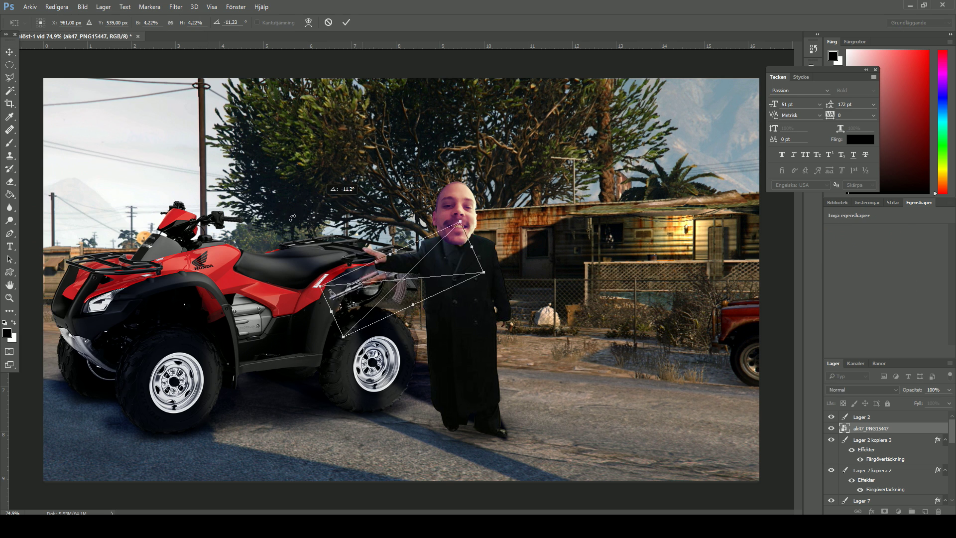
pyautogui.moveTo(396, 283)
pyautogui.mouseDown()
pyautogui.moveTo(518, 369)
pyautogui.moveTo(506, 356)
pyautogui.mouseUp()
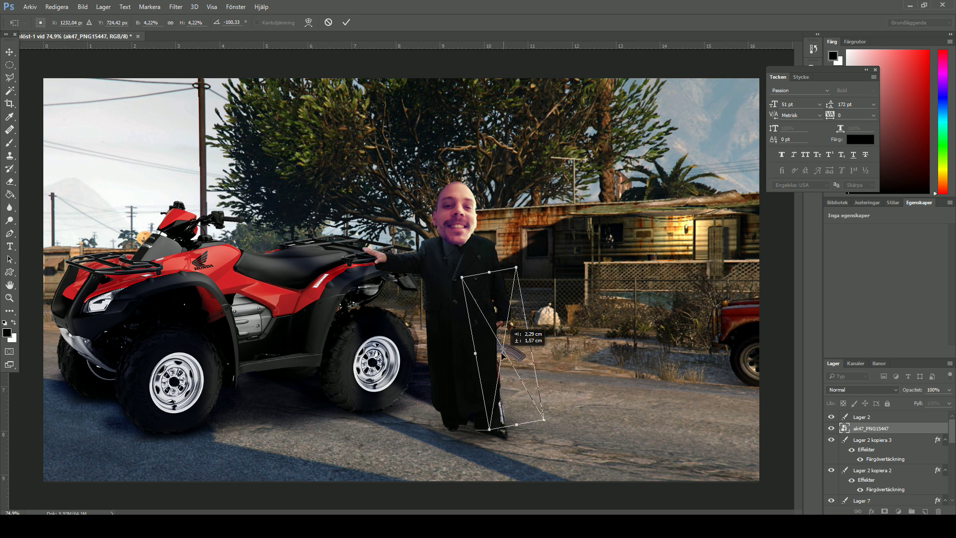
pyautogui.click(10, 51)
pyautogui.click(422, 201)
pyautogui.moveTo(891, 429); pyautogui.dragTo(891, 414)
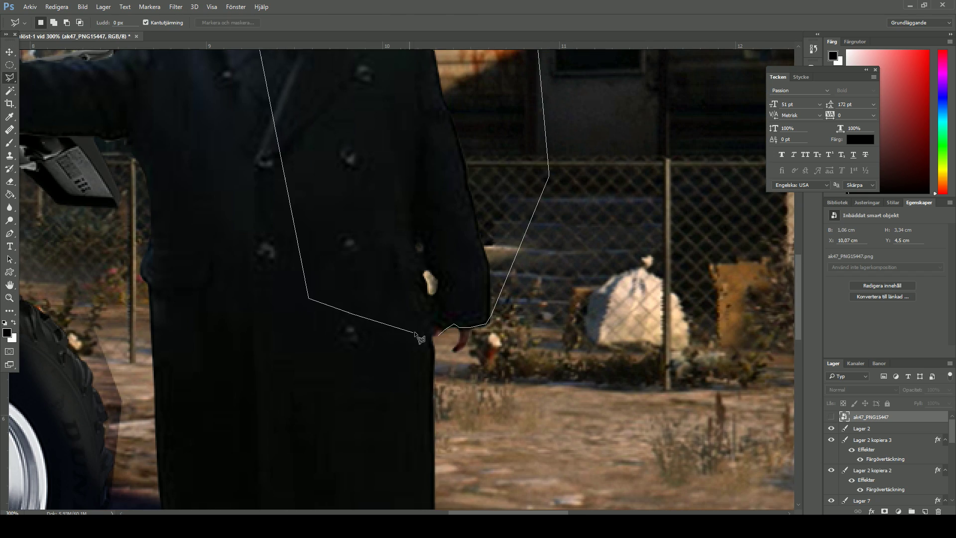
# - At 32% opacity, delete the rifle over the man's hand, restore 100%, then fit the view to screen
pyautogui.click(830, 417)
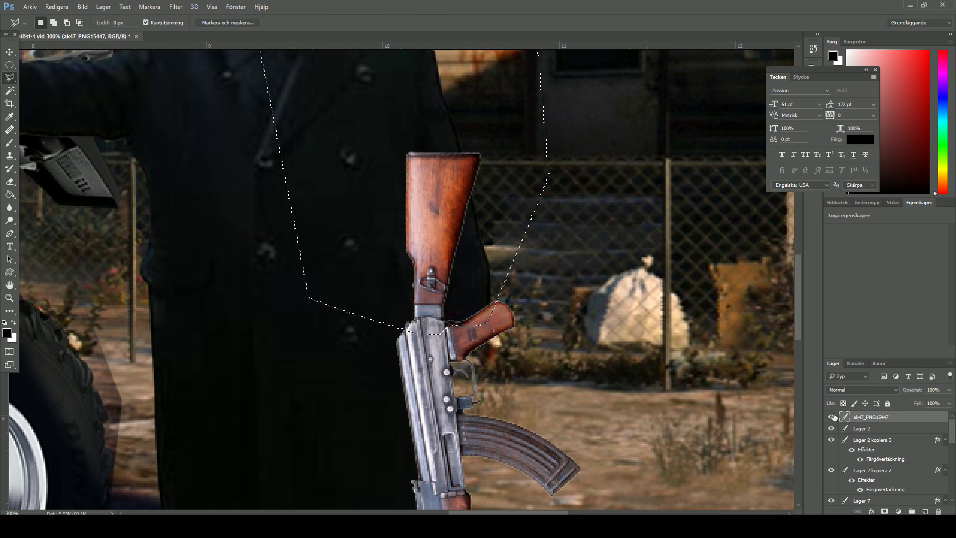
pyautogui.press('3')
pyautogui.press('2')
pyautogui.hotkey('ctrl', 't')
pyautogui.click(419, 199)
pyautogui.click(476, 271)
pyautogui.press('Delete')
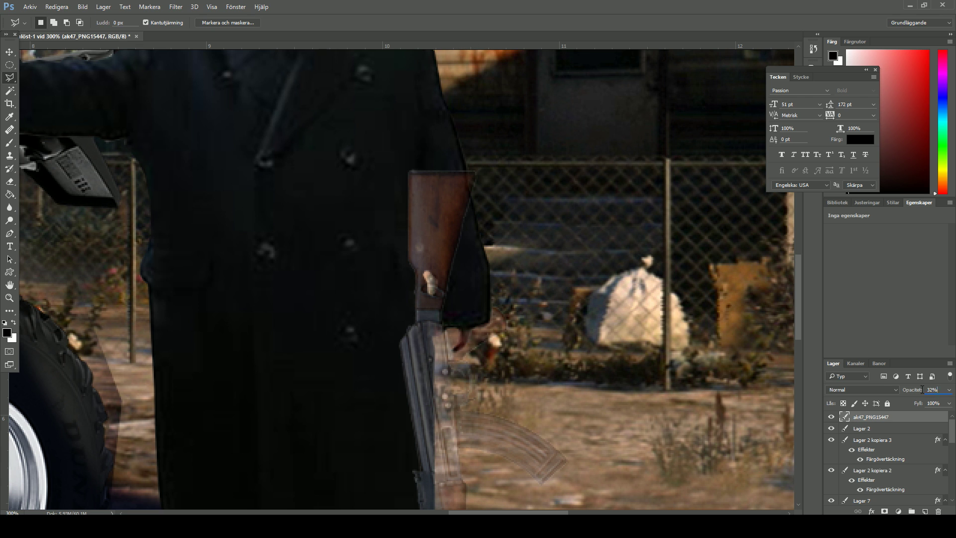
pyautogui.write('100')
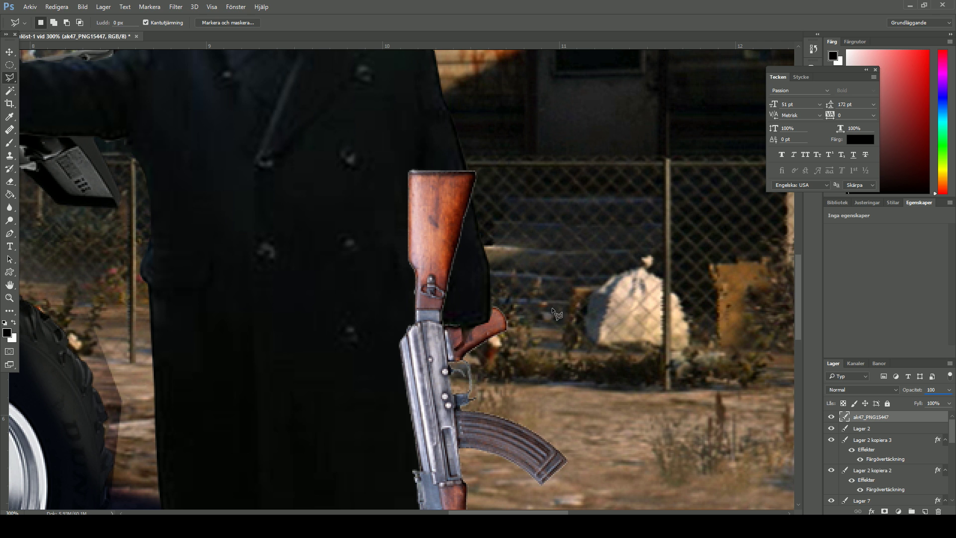
pyautogui.click(9, 297)
pyautogui.click(308, 22)
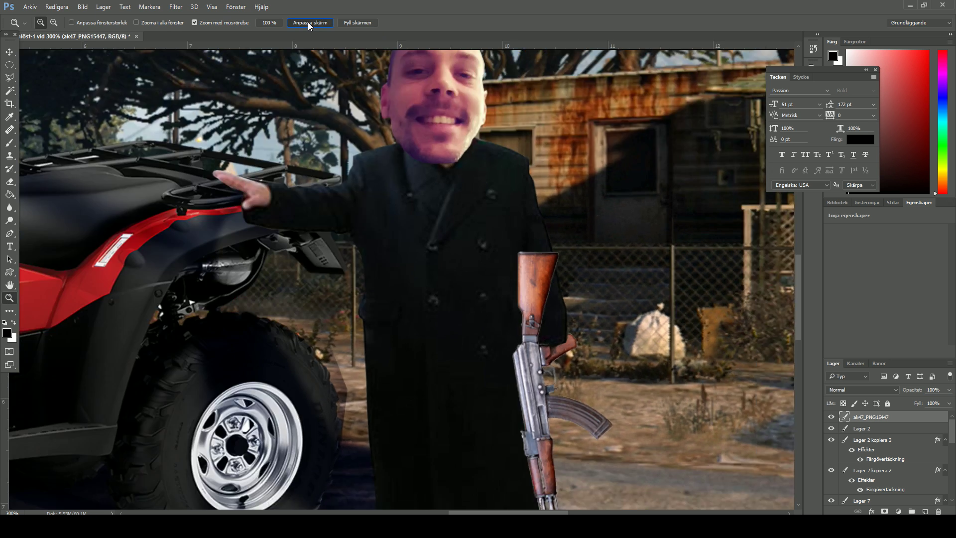
# - Give the ak47 layer a dark blue Color Overlay, Normal blend mode, 30% opacity
pyautogui.rightClick(906, 421)
pyautogui.click(777, 72)
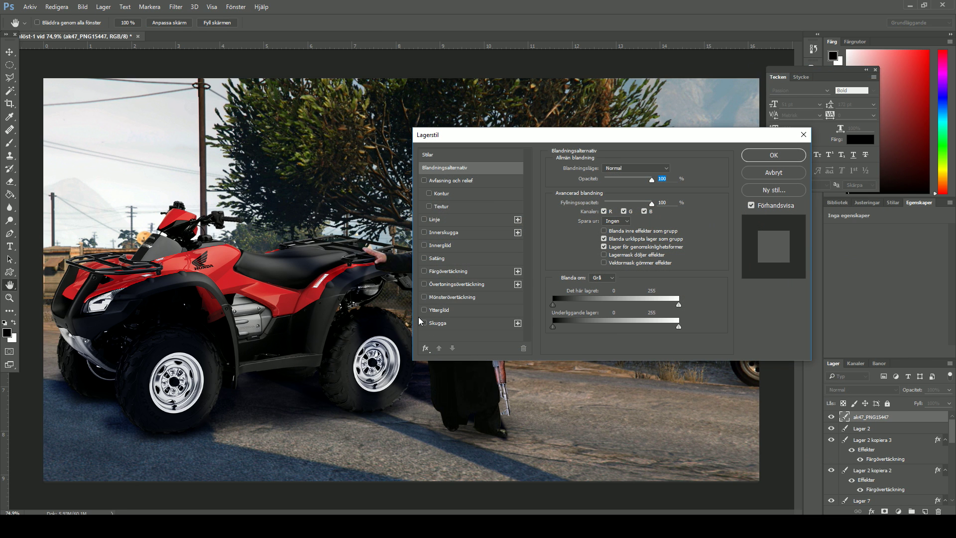
pyautogui.click(425, 272)
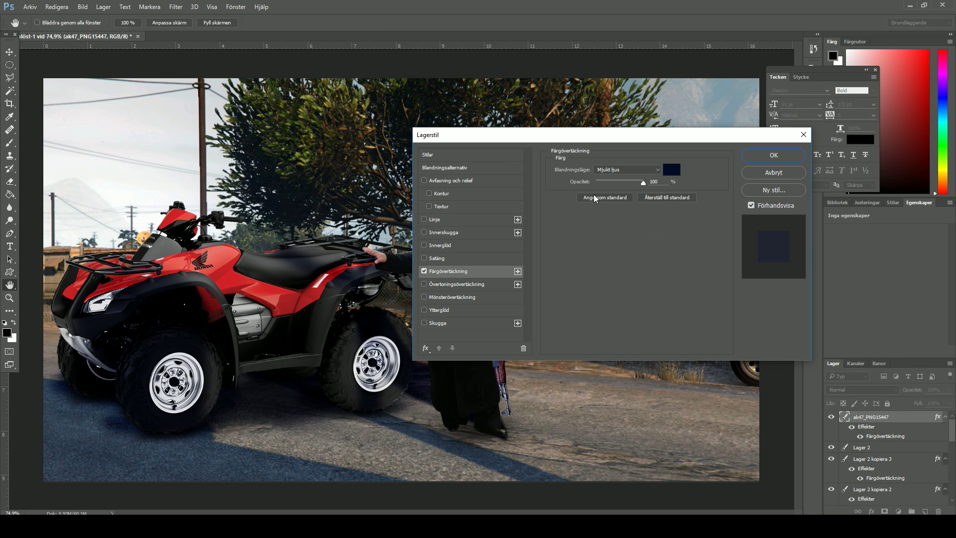
pyautogui.moveTo(654, 145); pyautogui.dragTo(779, 188)
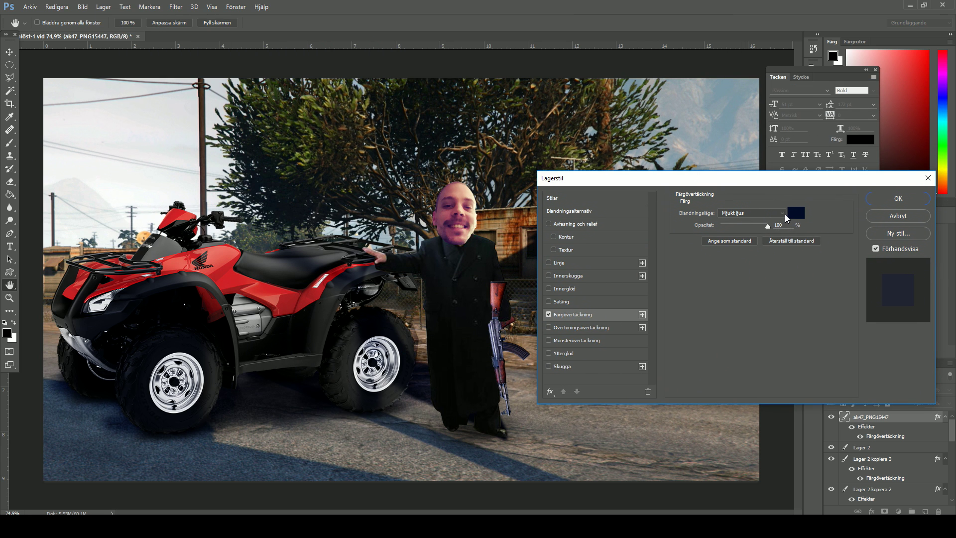
pyautogui.click(773, 210)
pyautogui.moveTo(767, 226); pyautogui.dragTo(738, 227)
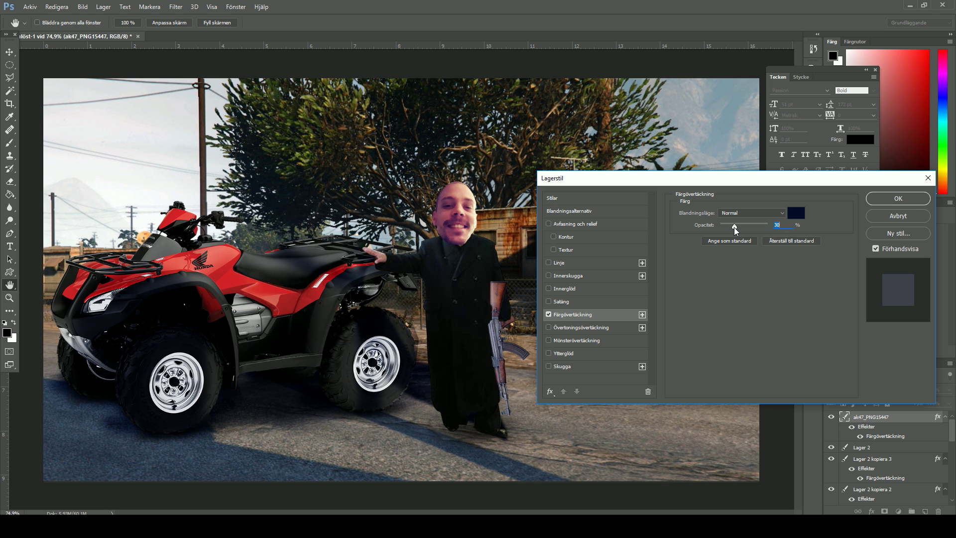
pyautogui.press('Return')
pyautogui.press('z')
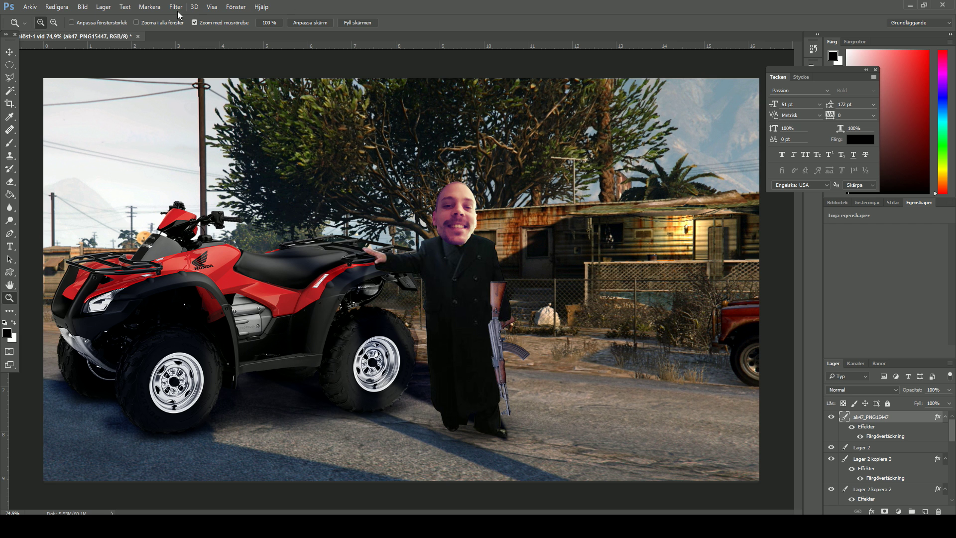
# - Place IMG_9986 as an embedded image and rasterize its layer
pyautogui.click(30, 7)
pyautogui.click(49, 187)
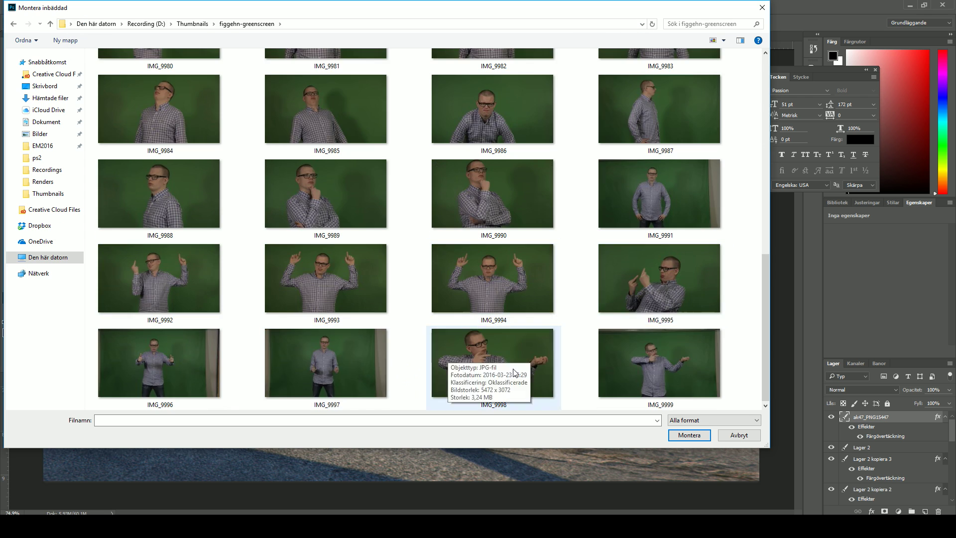
pyautogui.doubleClick(492, 109)
pyautogui.click(421, 199)
pyautogui.rightClick(889, 423)
pyautogui.click(822, 255)
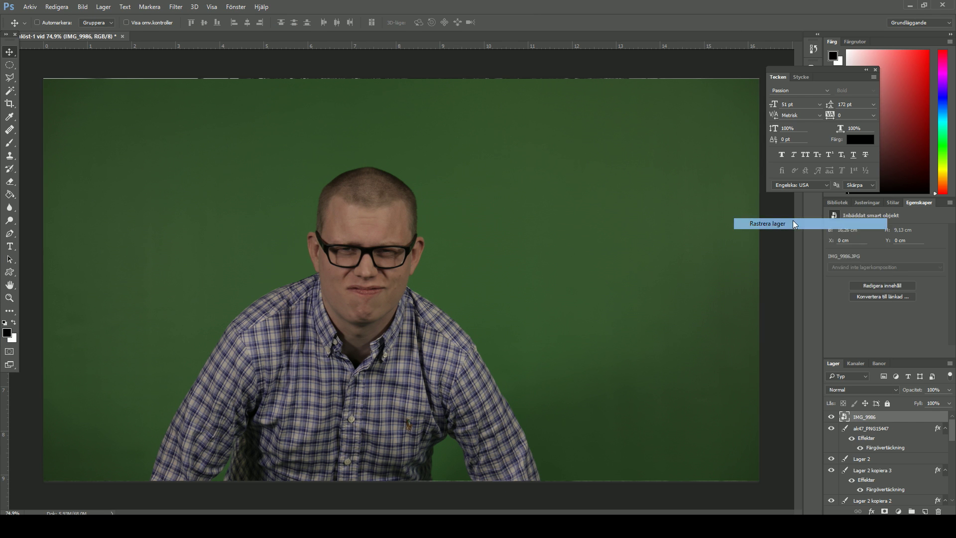
# - Select all the green-screen background with the Magic Wand and delete it
pyautogui.click(10, 93)
pyautogui.click(178, 247)
pyautogui.keyDown('shift'); pyautogui.click(584, 392); pyautogui.keyUp('shift')
pyautogui.keyDown('shift'); pyautogui.click(100, 438); pyautogui.keyUp('shift')
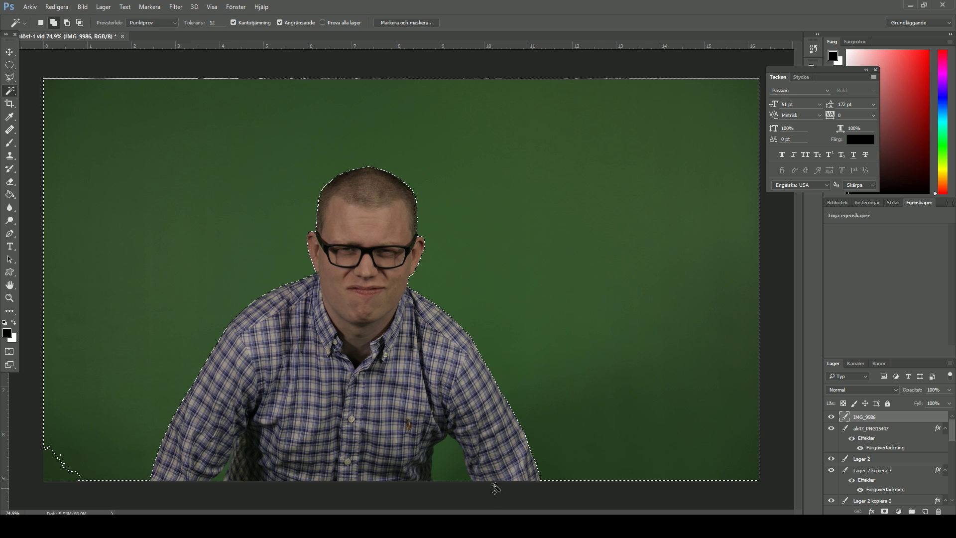
pyautogui.keyDown('shift'); pyautogui.click(451, 463); pyautogui.keyUp('shift')
pyautogui.keyDown('shift'); pyautogui.click(221, 473); pyautogui.keyUp('shift')
pyautogui.press('Delete')
pyautogui.hotkey('ctrl', 'd')
# - Cut the man out with a rectangular selection and paste him as a new layer
pyautogui.rightClick(10, 65)
pyautogui.click(30, 65)
pyautogui.moveTo(141, 122); pyautogui.dragTo(534, 386)
pyautogui.hotkey('ctrl', 'x')
pyautogui.hotkey('ctrl', 'v')
# - Scale the pasted man to about 33% and move him onto the quad bike's seat
pyautogui.hotkey('ctrl', 't')
pyautogui.moveTo(566, 169); pyautogui.dragTo(331, 327)
pyautogui.moveTo(281, 360); pyautogui.dragTo(255, 228)
pyautogui.press('v')
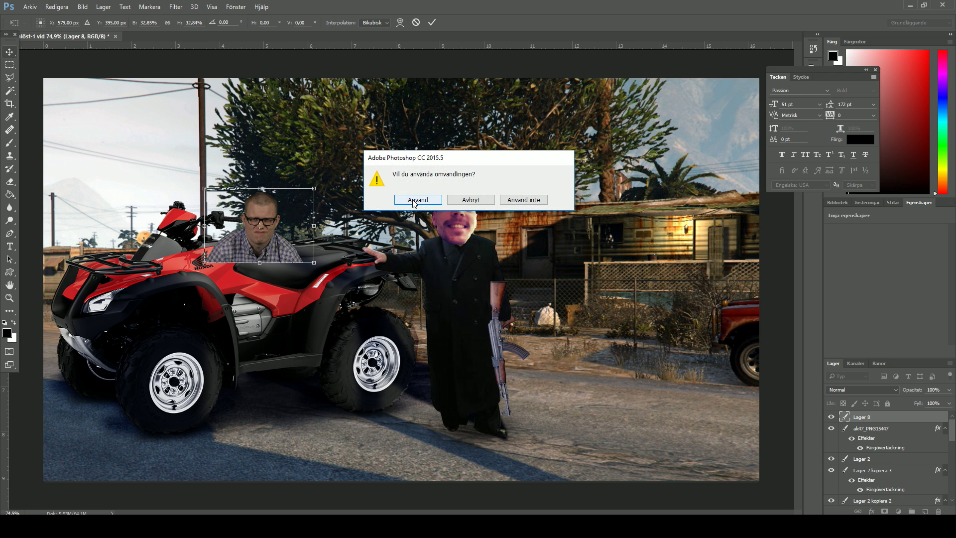
pyautogui.press('Return')
pyautogui.scroll(-2, 870, 417)
pyautogui.scroll(-1, 870, 438)
pyautogui.scroll(-2, 870, 448)
pyautogui.scroll(-2, 870, 448)
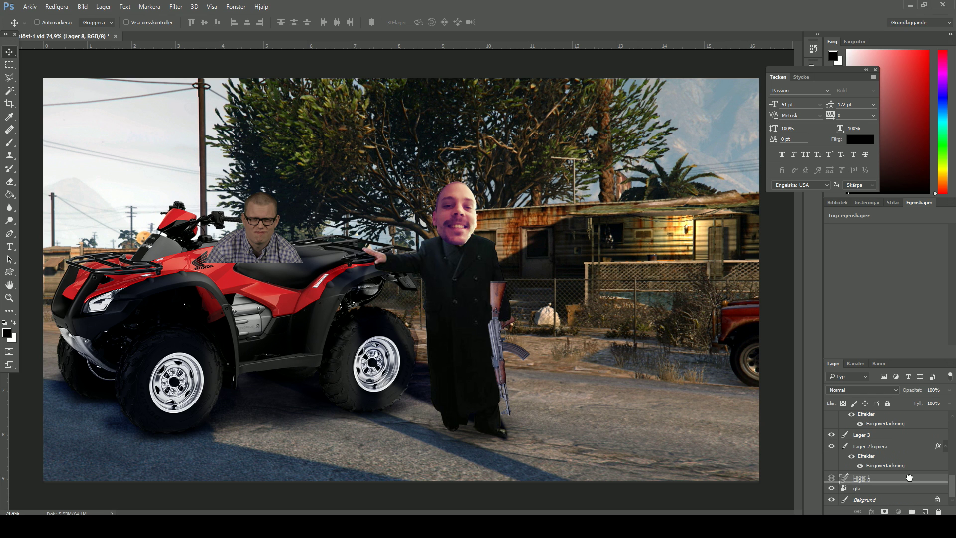
# - Move Lager 8 below Lager 1 behind the quad and apply a Brightness/Contrast adjustment
pyautogui.moveTo(870, 498); pyautogui.dragTo(911, 481)
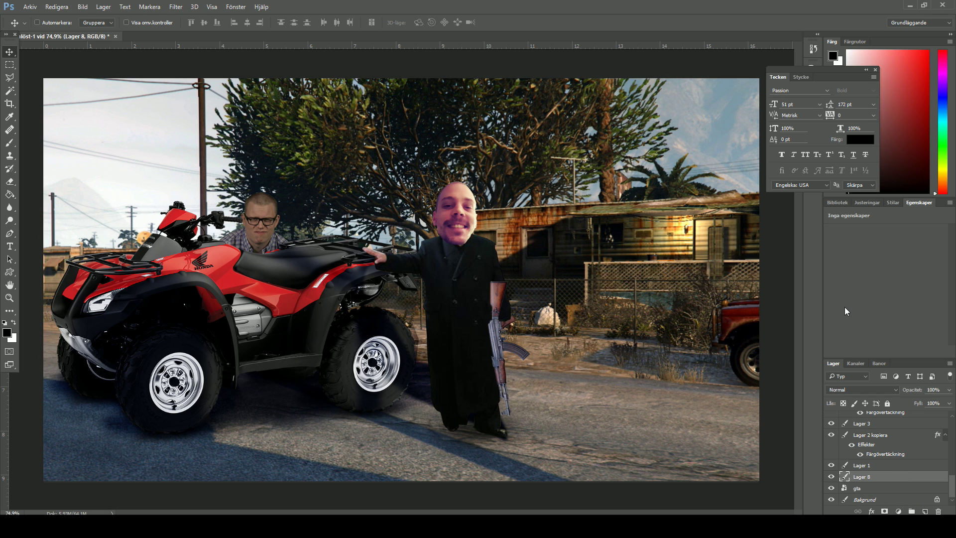
pyautogui.click(91, 7)
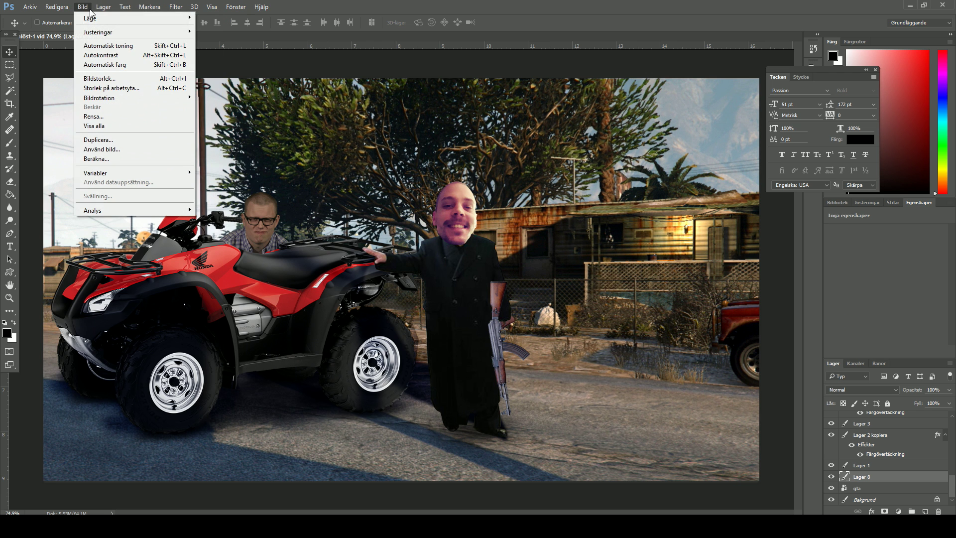
pyautogui.moveTo(135, 31)
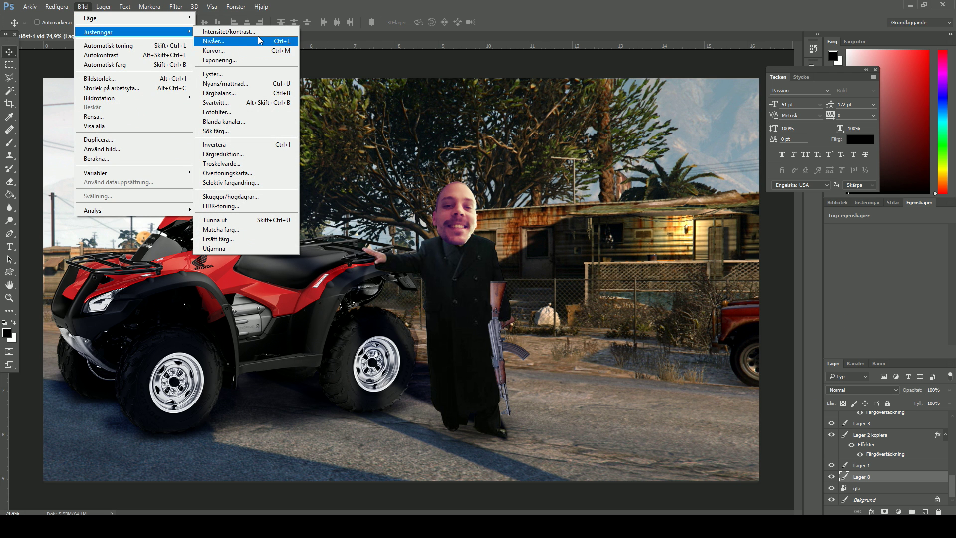
pyautogui.click(260, 32)
pyautogui.press('Return')
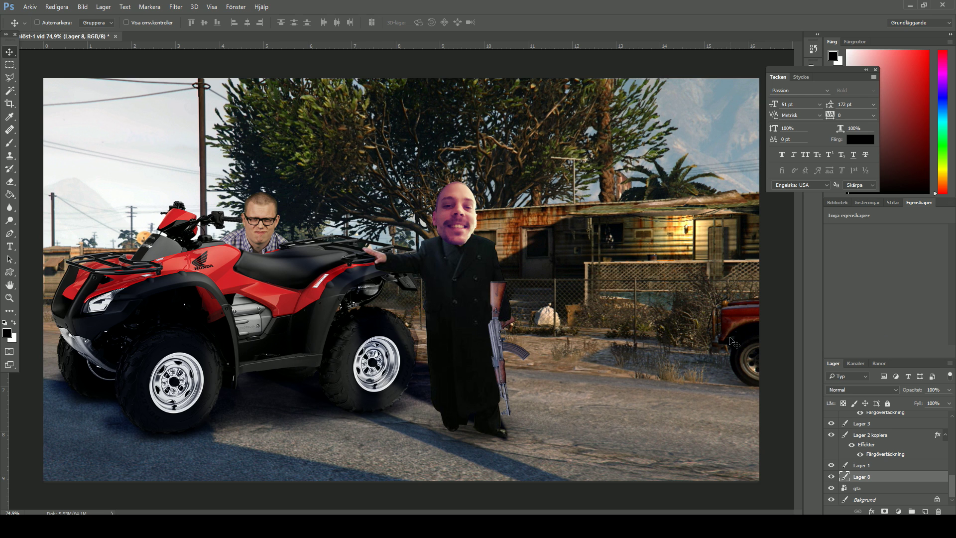
pyautogui.click(9, 297)
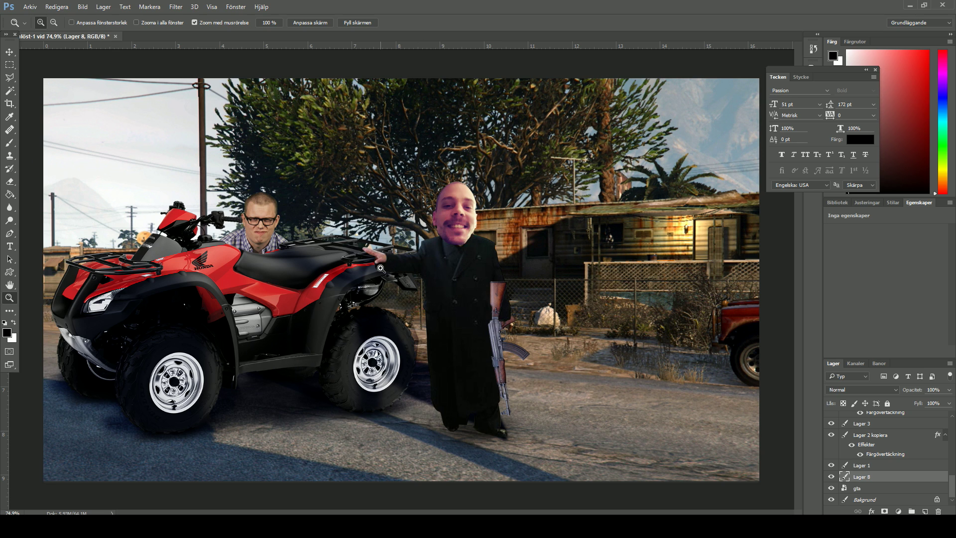
# - Zoom in on the hand and add a new Lager 9 layer near the top of the stack
pyautogui.moveTo(381, 269); pyautogui.dragTo(565, 320)
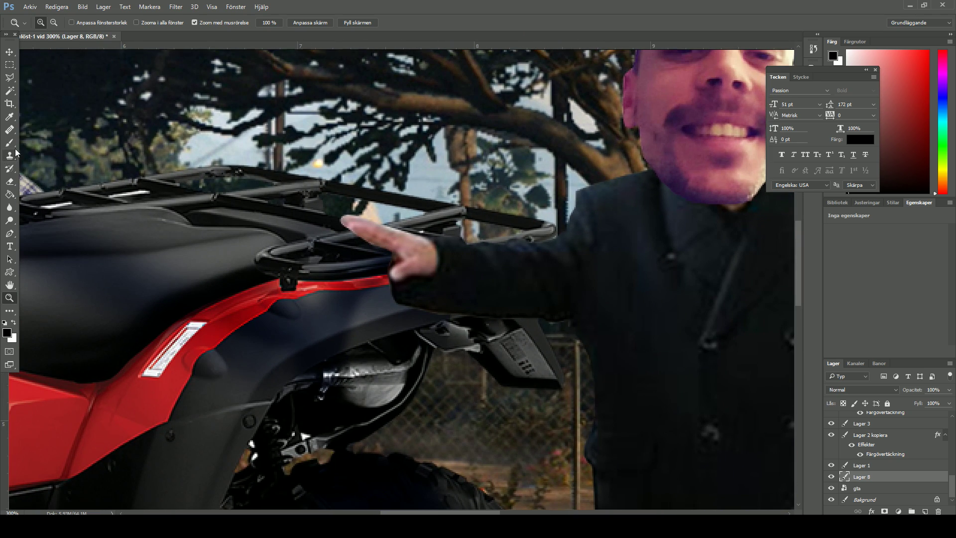
pyautogui.click(9, 143)
pyautogui.click(925, 512)
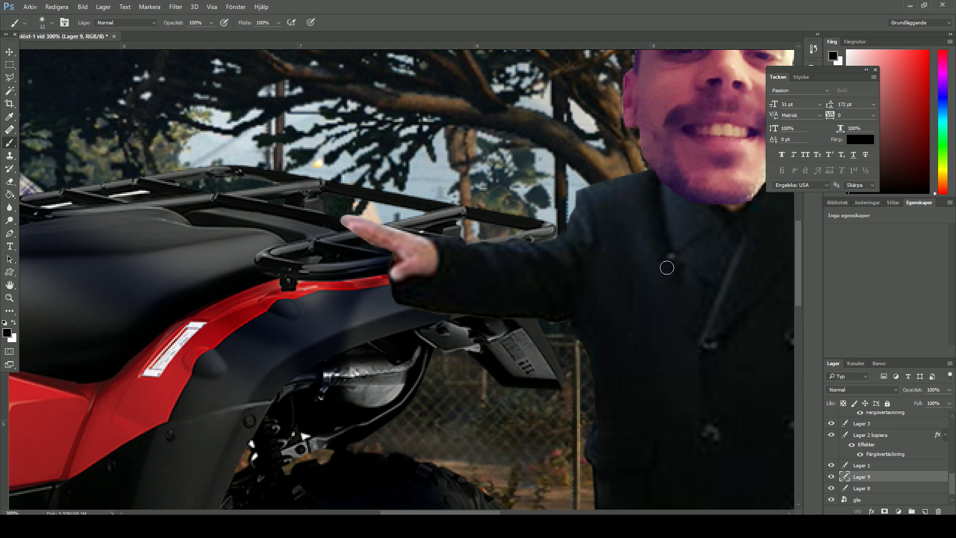
pyautogui.moveTo(869, 477); pyautogui.dragTo(874, 263)
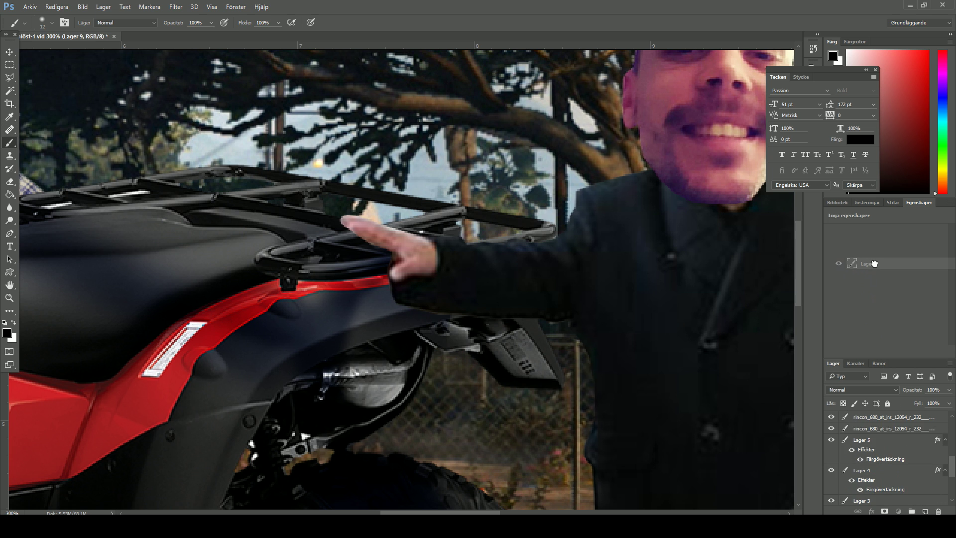
pyautogui.moveTo(874, 263); pyautogui.dragTo(864, 419)
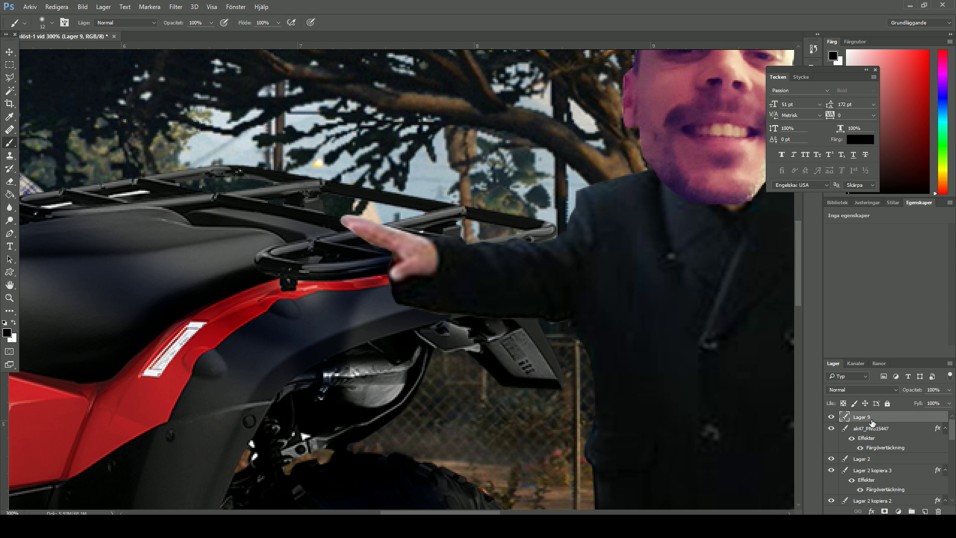
# - Paint a black shadow under the hand, set Mjukt ljus, and move it below Lager 2 kopiera 2
pyautogui.moveTo(375, 249); pyautogui.dragTo(444, 316)
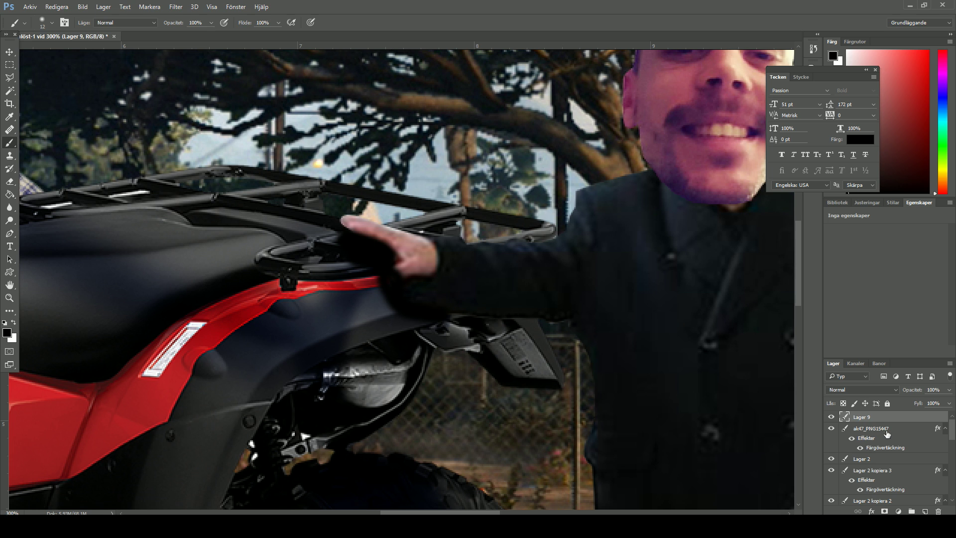
pyautogui.hotkey('ctrl', 'z')
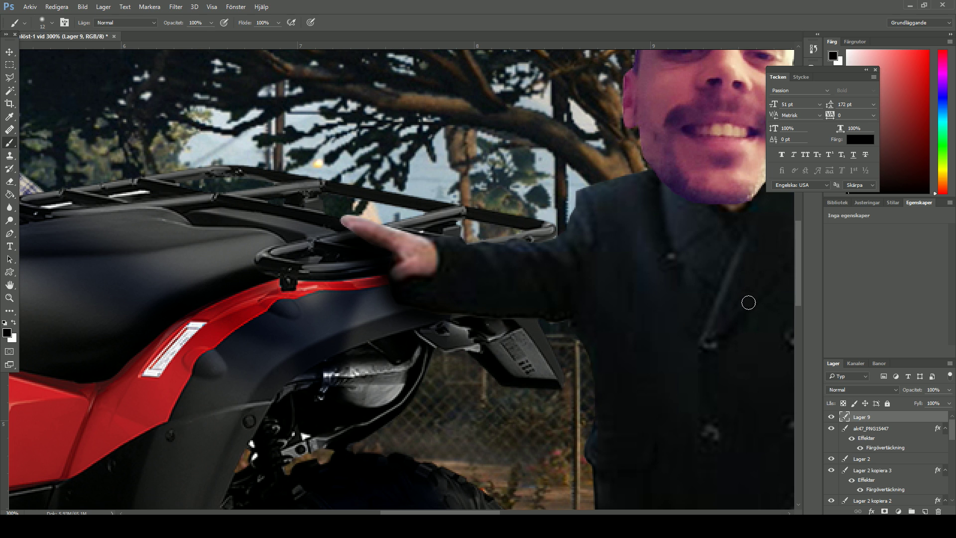
pyautogui.click(868, 387)
pyautogui.click(869, 389)
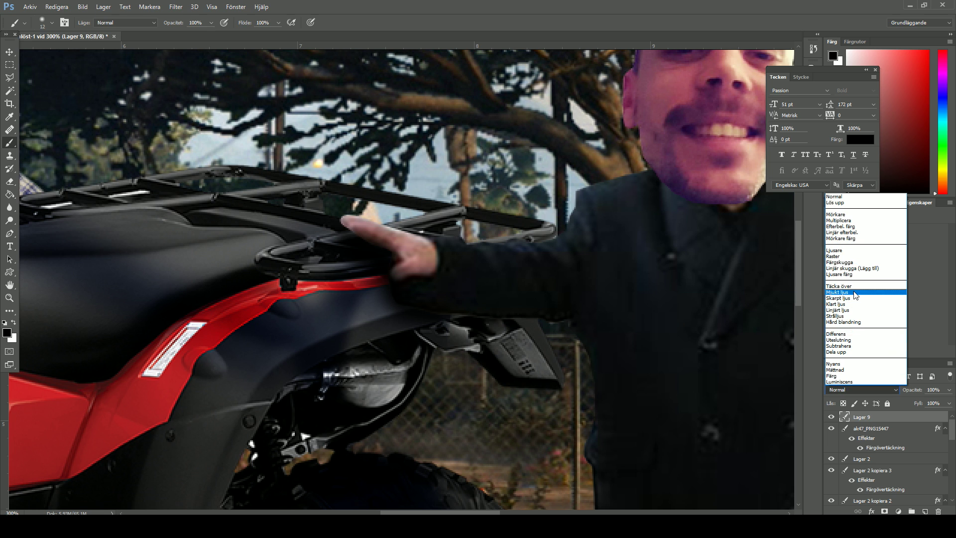
pyautogui.click(847, 292)
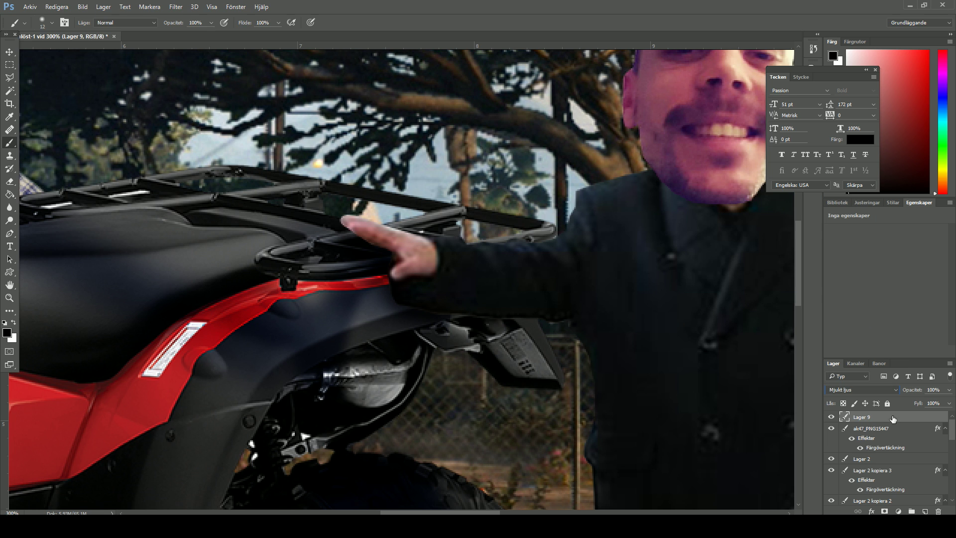
pyautogui.moveTo(893, 419); pyautogui.dragTo(918, 471)
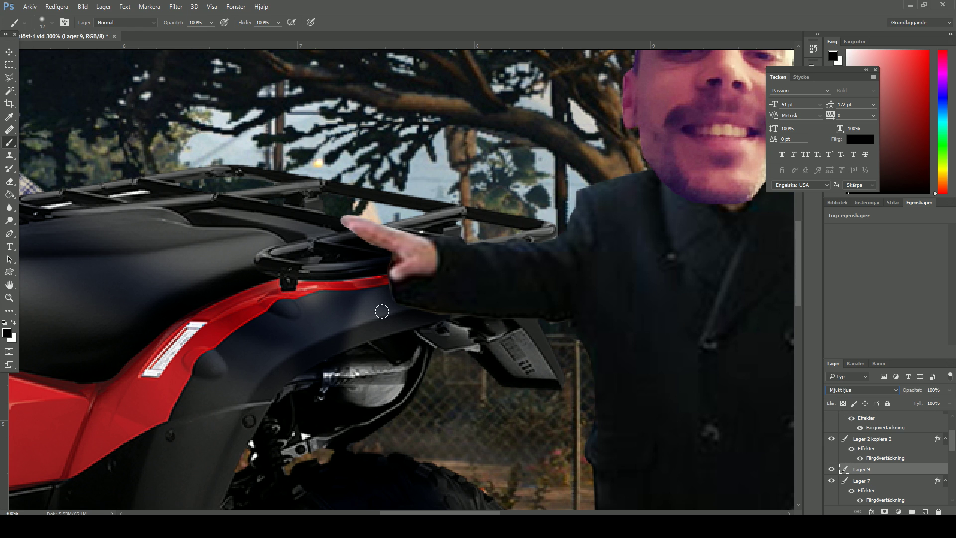
# - Make Lager 2, the man's layer, active after toggling its visibility to compare
pyautogui.press('l')
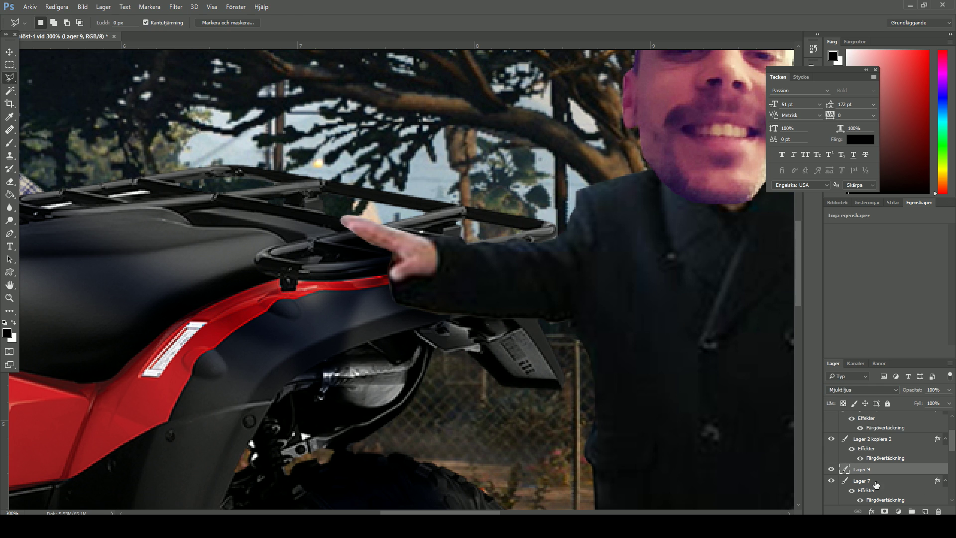
pyautogui.scroll(-3, 857, 454)
pyautogui.scroll(3, 869, 480)
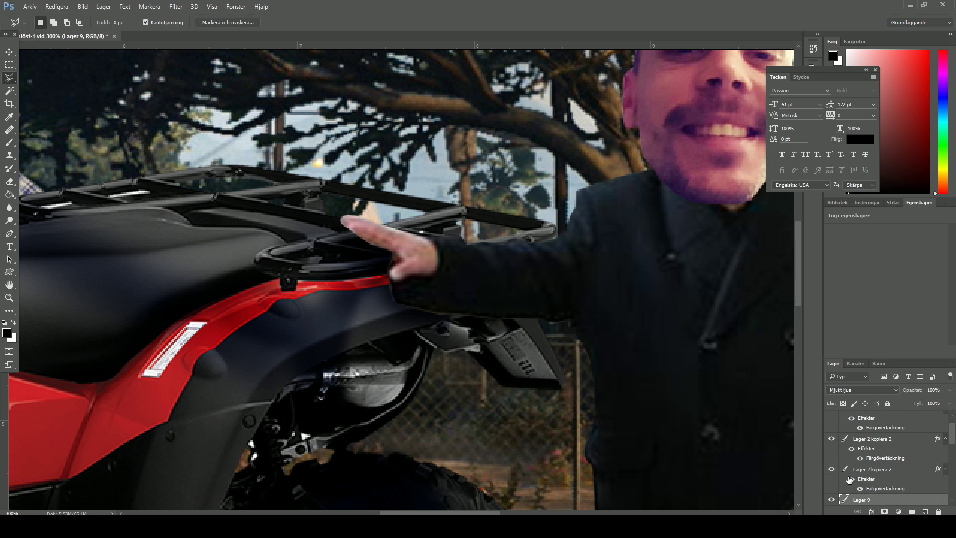
pyautogui.doubleClick(831, 429)
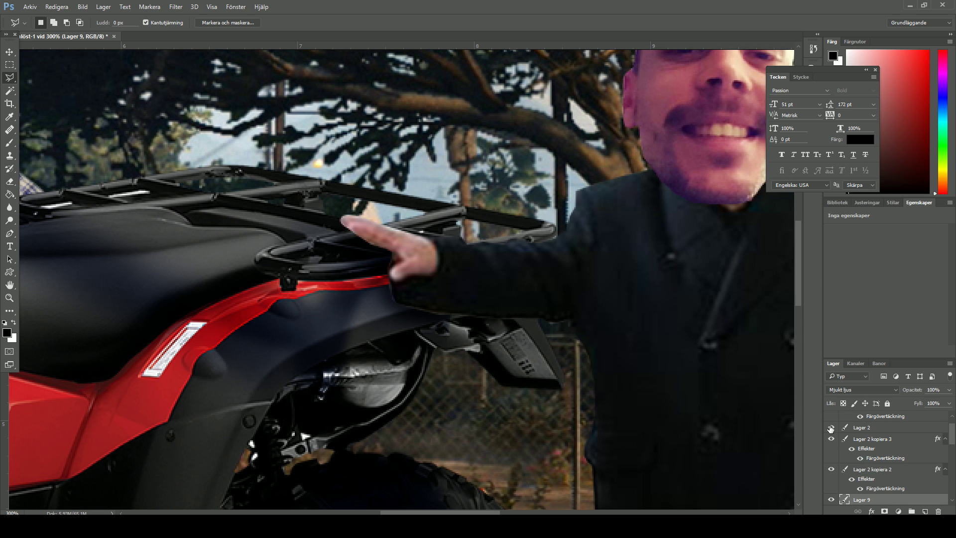
pyautogui.click(874, 437)
pyautogui.click(892, 428)
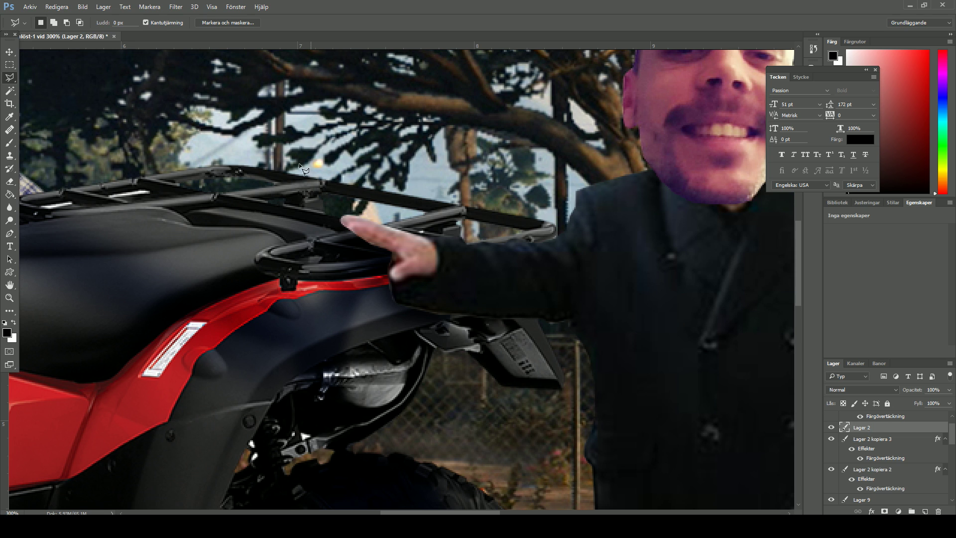
# - Duplicate Lager 2 as Lager 2 kopiera 4 and place the copy directly beneath it
pyautogui.click(391, 263)
pyautogui.moveTo(390, 272)
pyautogui.mouseDown()
pyautogui.moveTo(399, 305)
pyautogui.moveTo(543, 317)
pyautogui.moveTo(558, 326)
pyautogui.mouseUp()
pyautogui.moveTo(559, 327); pyautogui.dragTo(354, 266)
pyautogui.click(536, 281)
pyautogui.moveTo(898, 433); pyautogui.dragTo(925, 511)
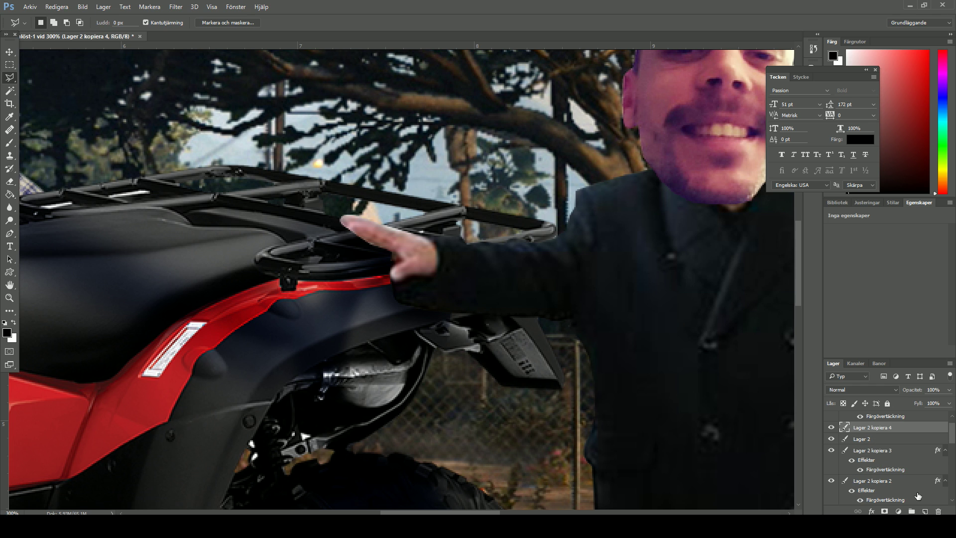
pyautogui.moveTo(877, 435); pyautogui.dragTo(889, 444)
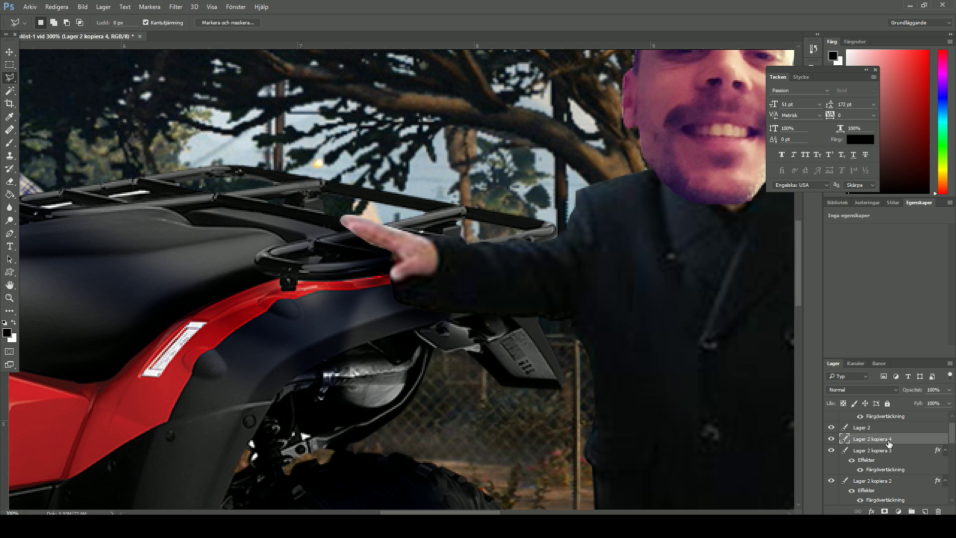
# - Apply a Gaussisk oskärpa (Gaussian blur) of radius 1,2 to Lager 2 kopiera 4
pyautogui.click(177, 6)
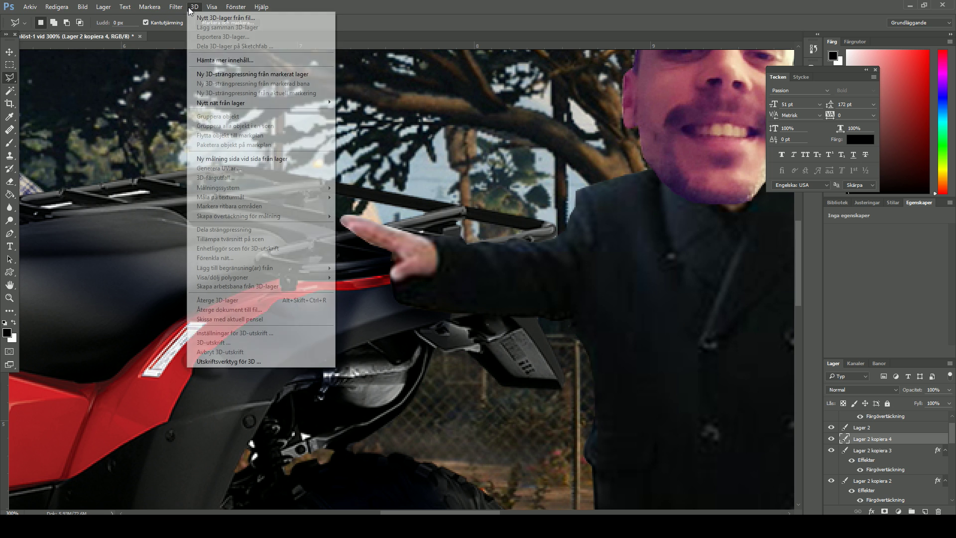
pyautogui.click(183, 6)
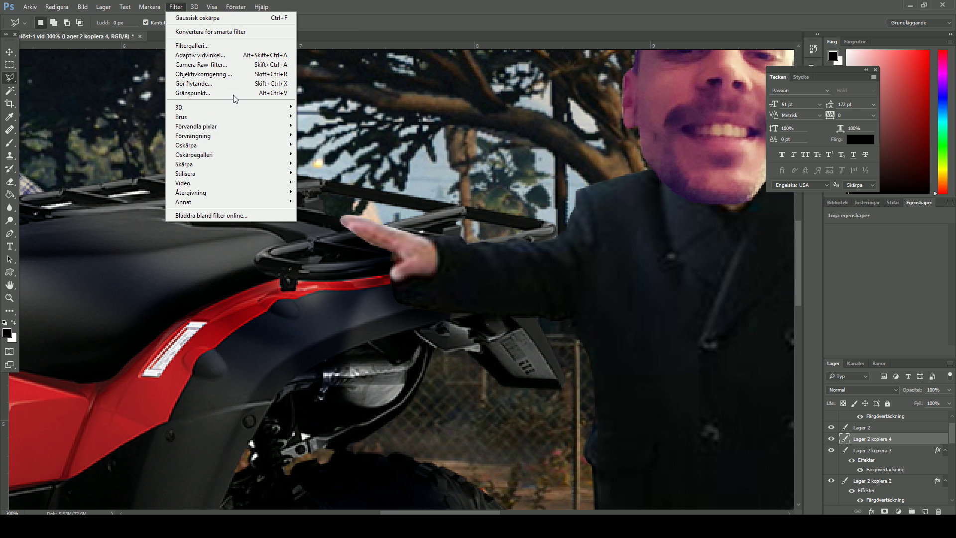
pyautogui.moveTo(186, 145)
pyautogui.click(336, 152)
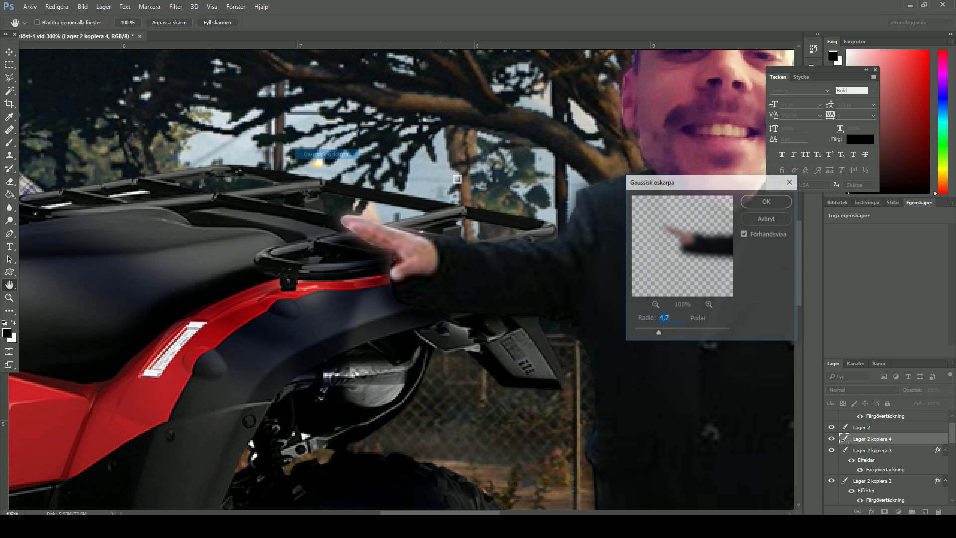
pyautogui.moveTo(658, 331); pyautogui.dragTo(642, 333)
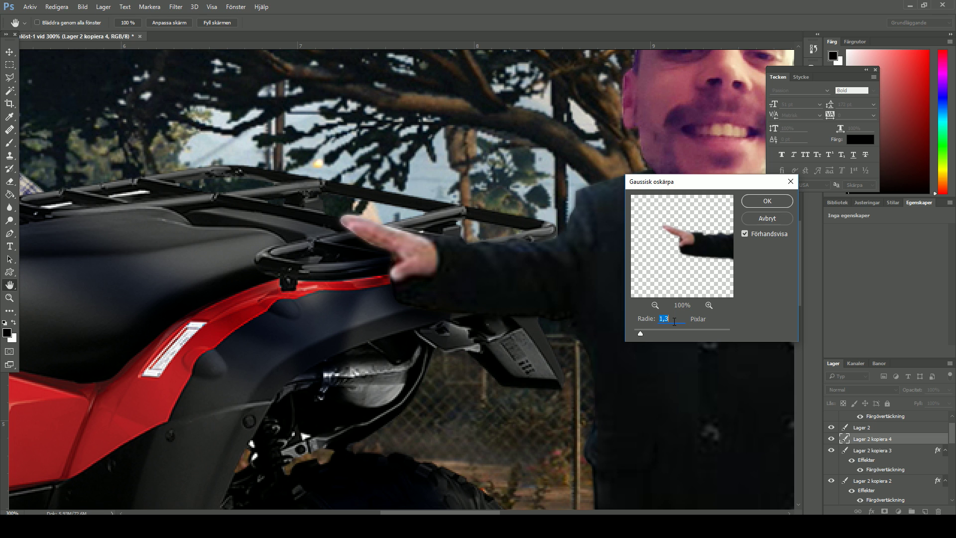
pyautogui.click(767, 201)
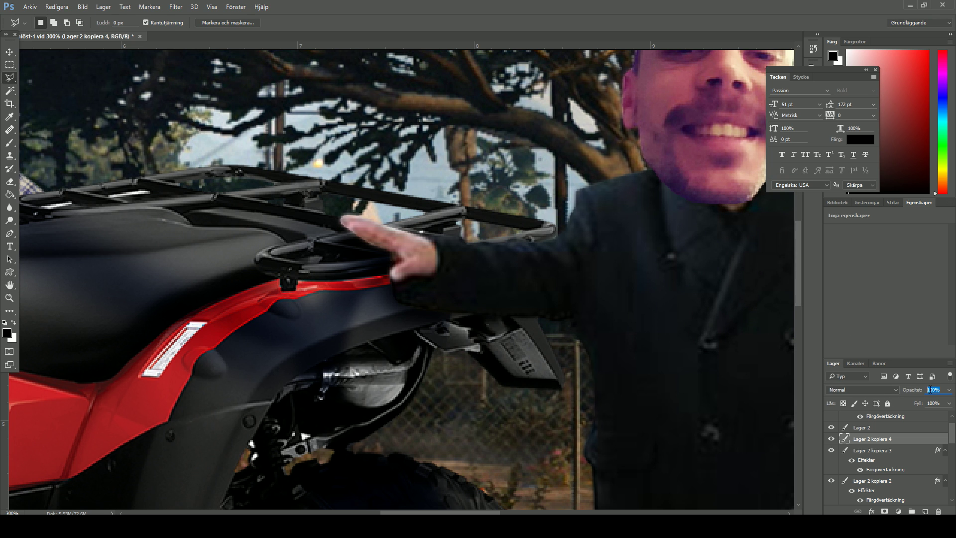
pyautogui.click(937, 390)
pyautogui.write('50')
# - Set the copy's opacity to 50%, zoom out to the whole scene, and select Lager 2
pyautogui.press('Return')
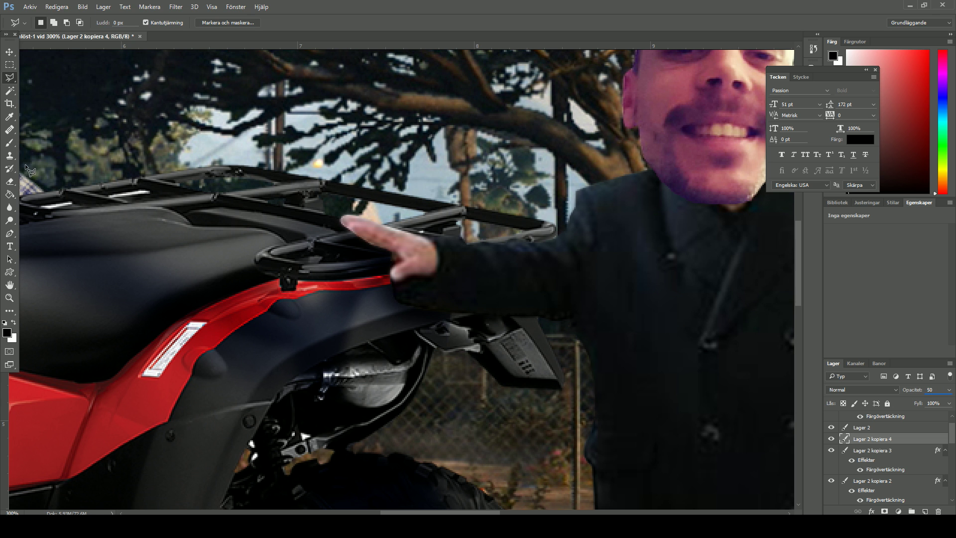
pyautogui.click(11, 53)
pyautogui.click(9, 298)
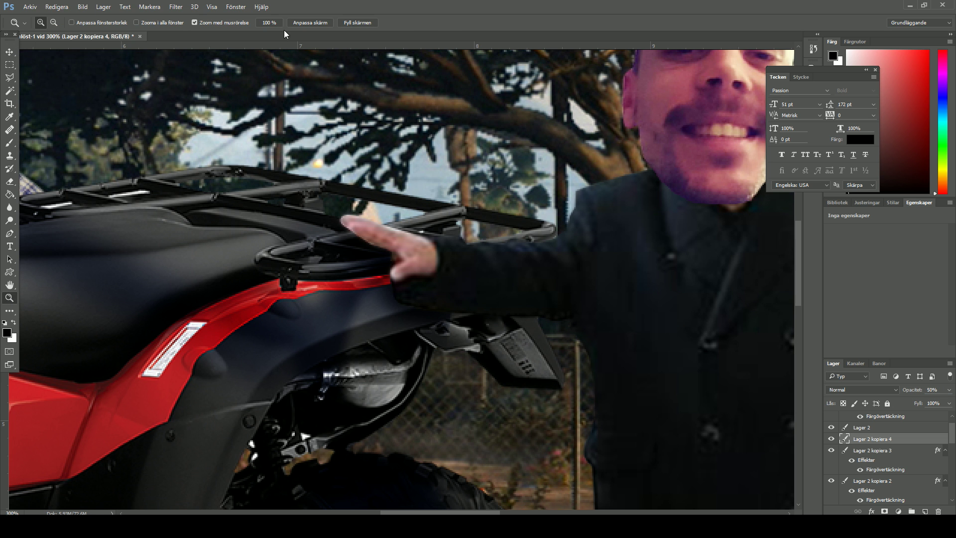
pyautogui.click(269, 22)
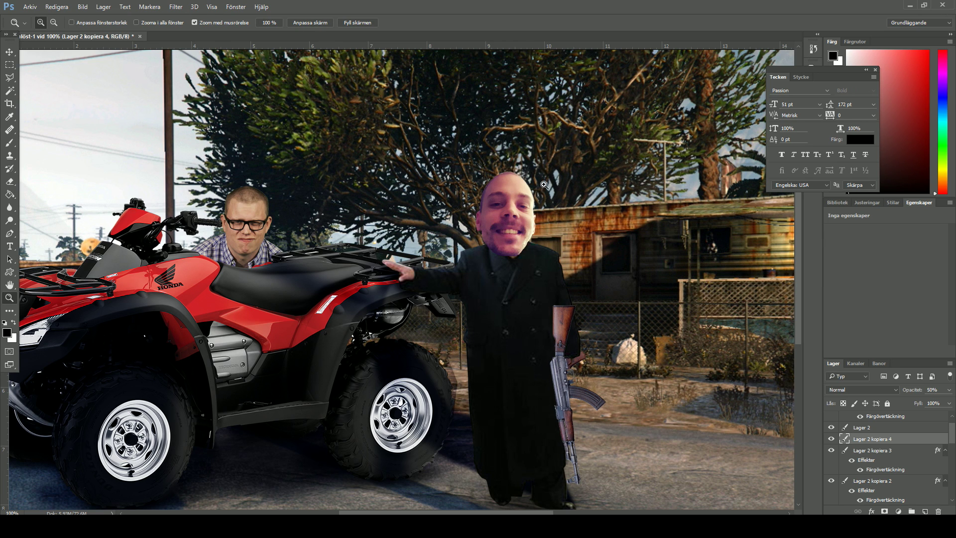
pyautogui.click(892, 428)
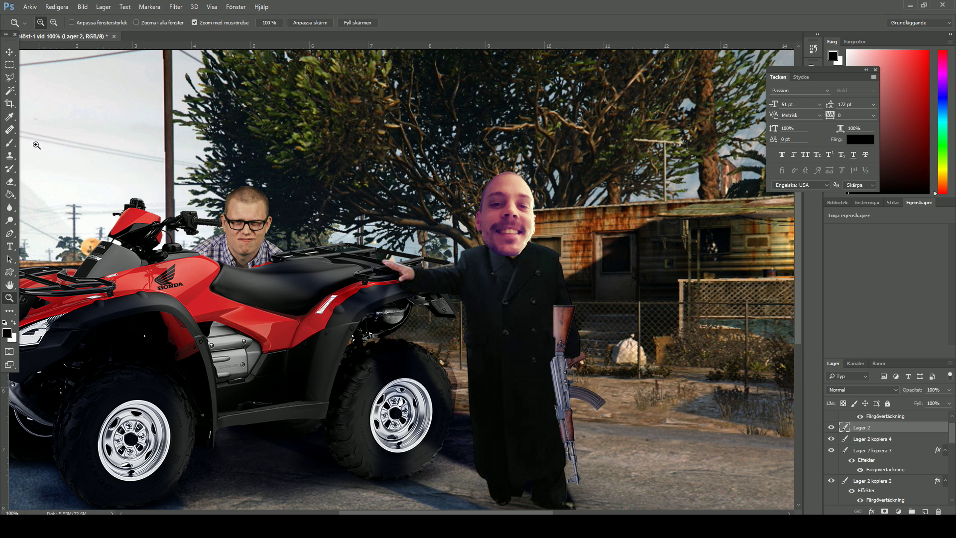
# - Check the hand shadow and glasses man layers by toggling their visibility
pyautogui.click(10, 210)
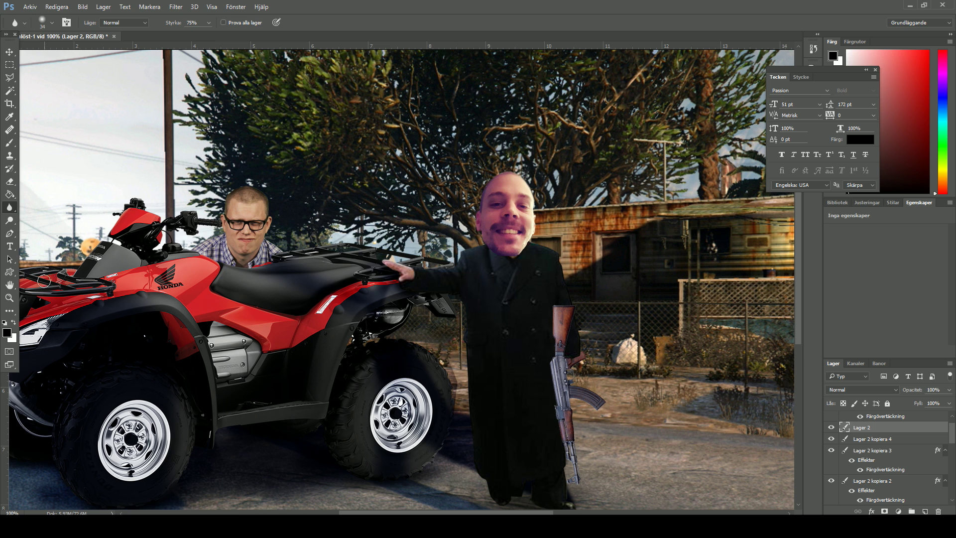
pyautogui.scroll(-3, 884, 481)
pyautogui.scroll(-2, 909, 486)
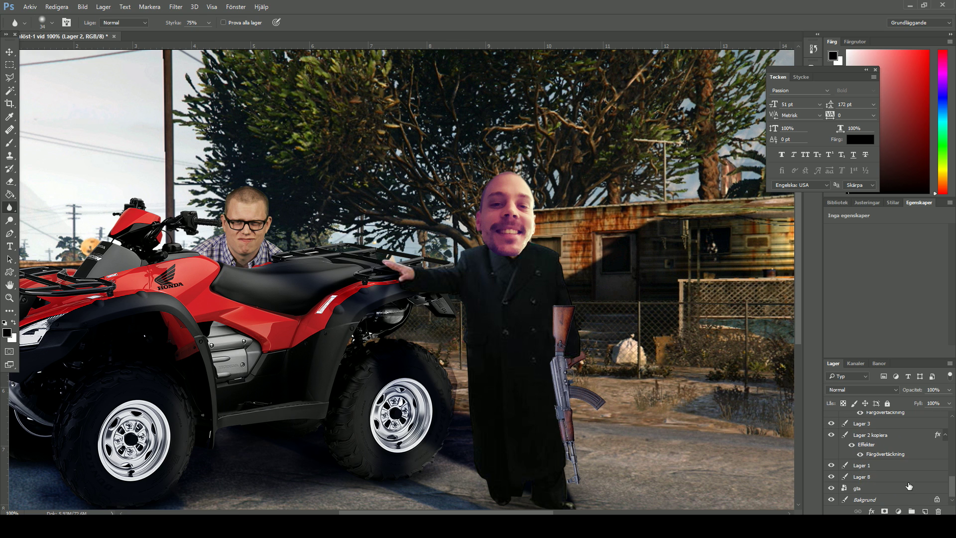
pyautogui.scroll(3, 888, 489)
pyautogui.scroll(3, 903, 487)
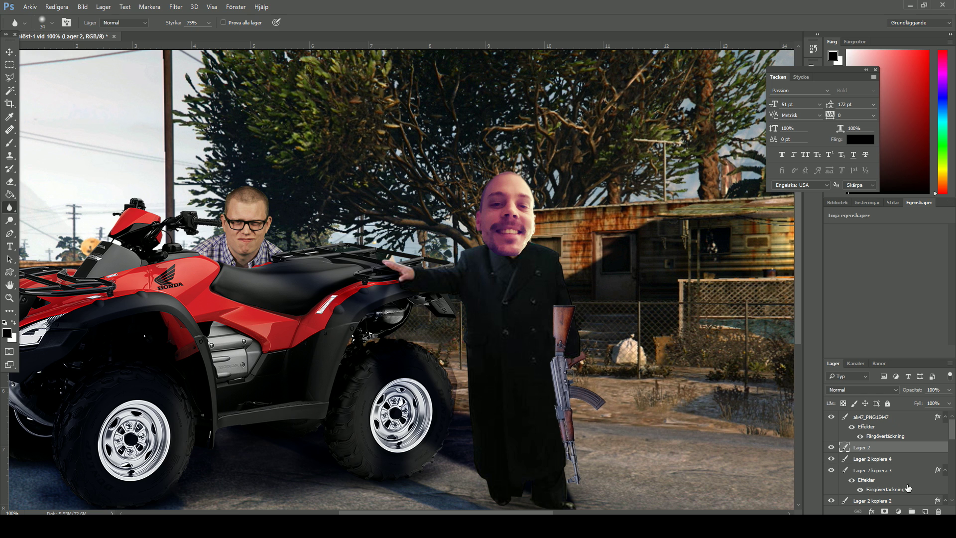
pyautogui.scroll(-3, 908, 488)
pyautogui.click(833, 472)
pyautogui.scroll(-2, 889, 486)
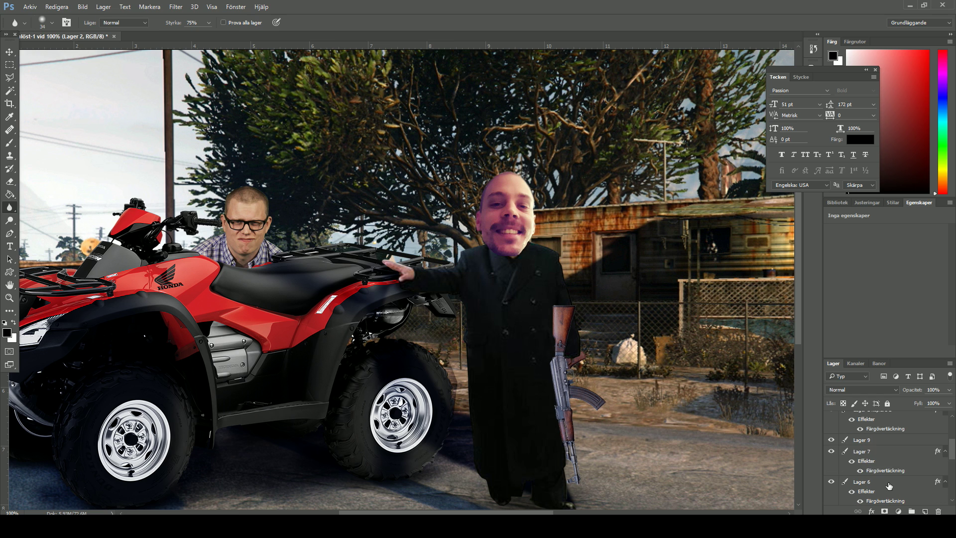
pyautogui.scroll(-4, 881, 490)
pyautogui.click(831, 477)
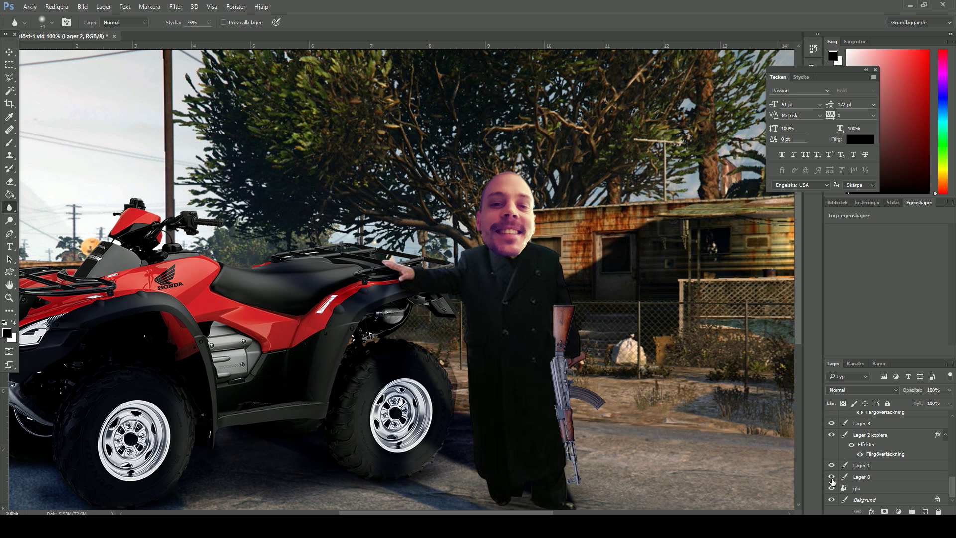
pyautogui.click(876, 476)
# - Blur Lager 8, the man with glasses, with a 0,3-radius Gaussian blur and zoom out to fit
pyautogui.click(176, 6)
pyautogui.moveTo(224, 145)
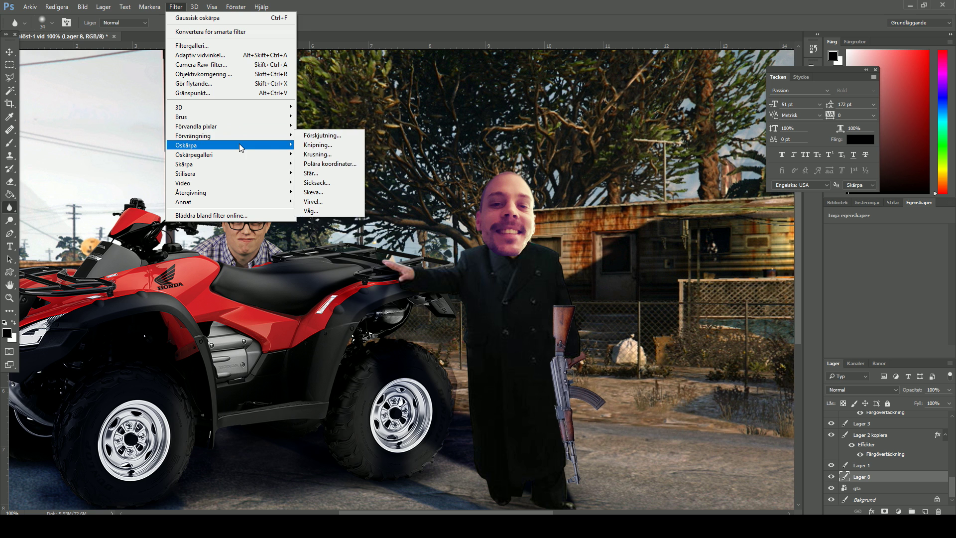
pyautogui.click(321, 154)
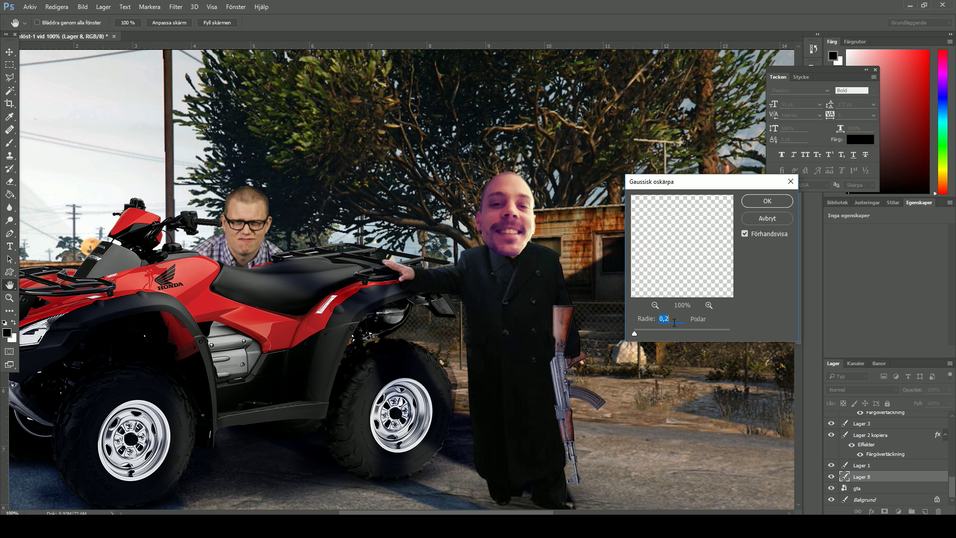
pyautogui.click(790, 199)
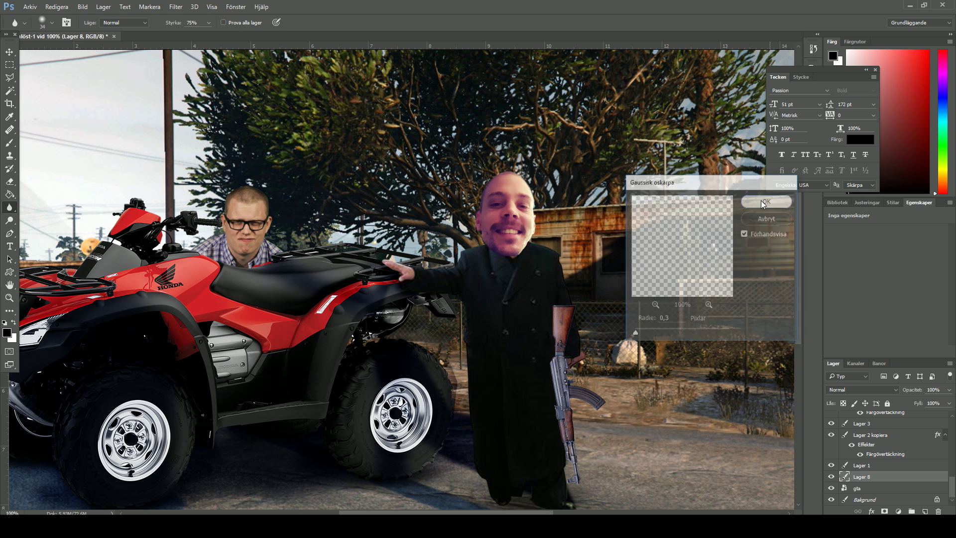
pyautogui.click(8, 299)
pyautogui.click(306, 23)
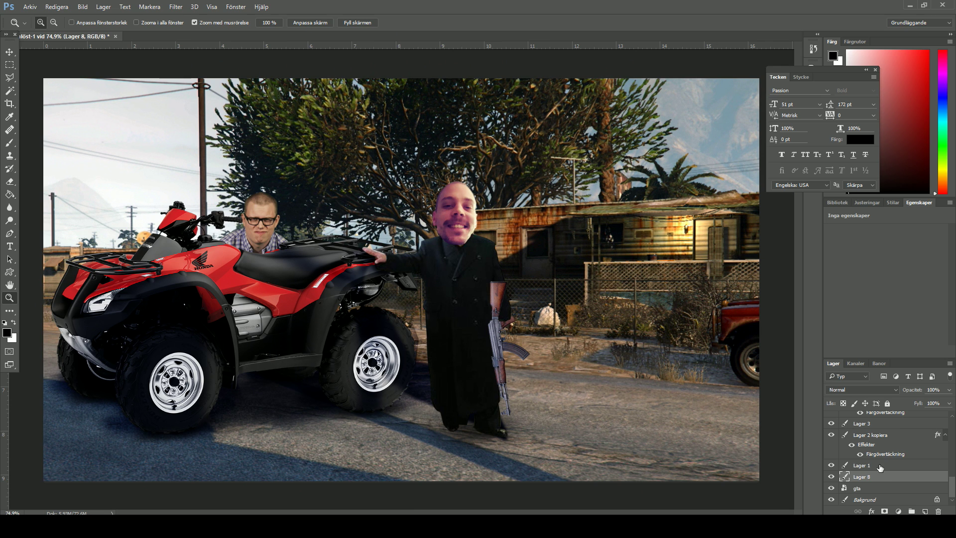
# - Select the red ATV layer and apply a 1,0-pixel Gaussisk oskärpa (Gaussian blur)
pyautogui.scroll(2, 862, 473)
pyautogui.scroll(2, 862, 471)
pyautogui.scroll(1, 862, 465)
pyautogui.click(864, 463)
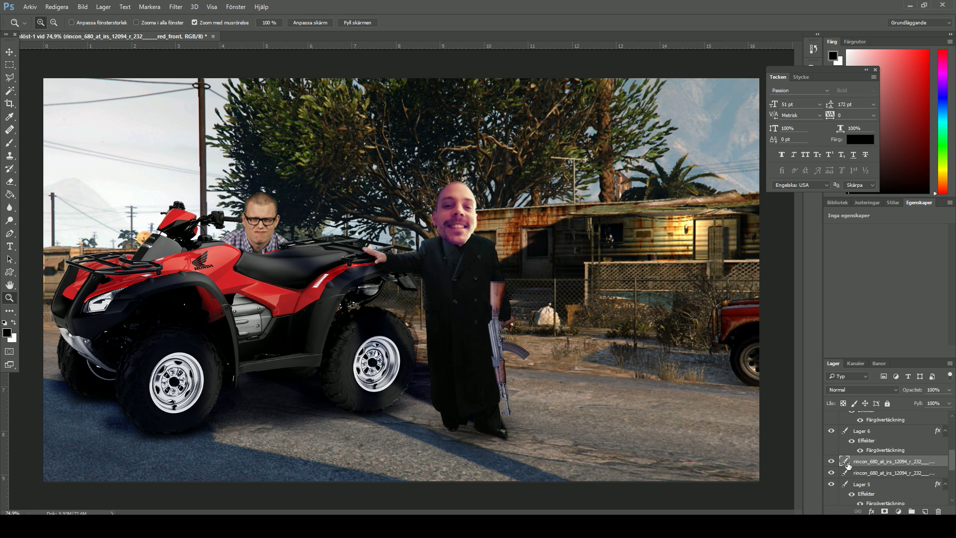
pyautogui.click(831, 462)
pyautogui.click(149, 7)
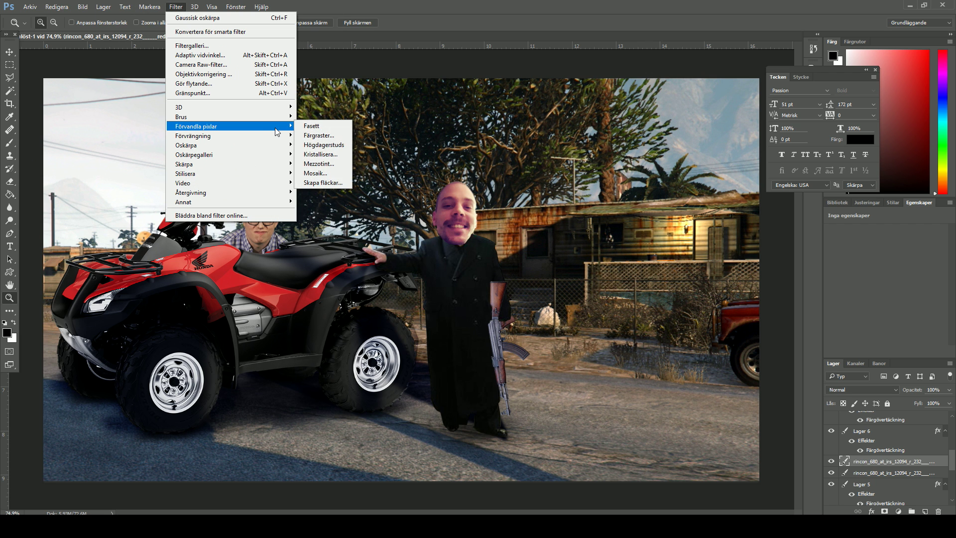
pyautogui.moveTo(187, 145)
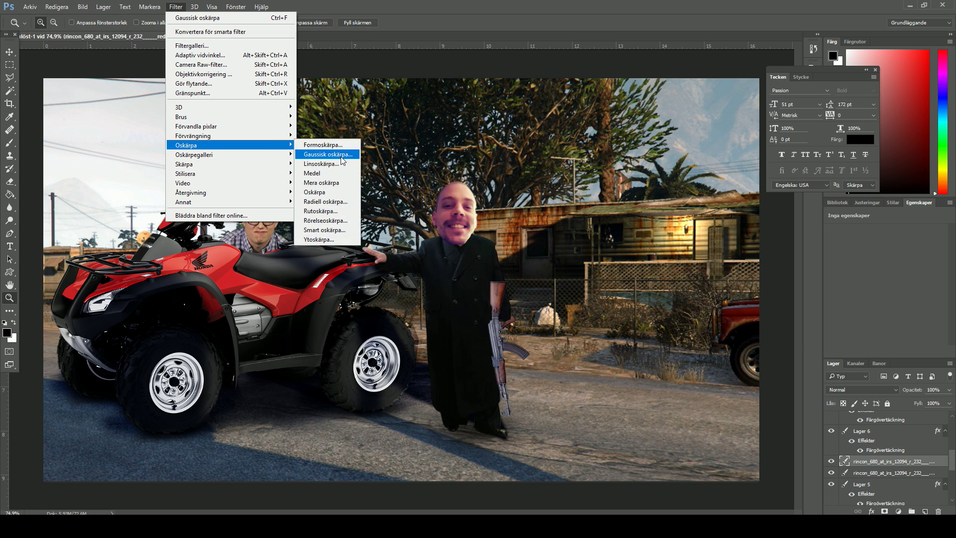
pyautogui.click(324, 154)
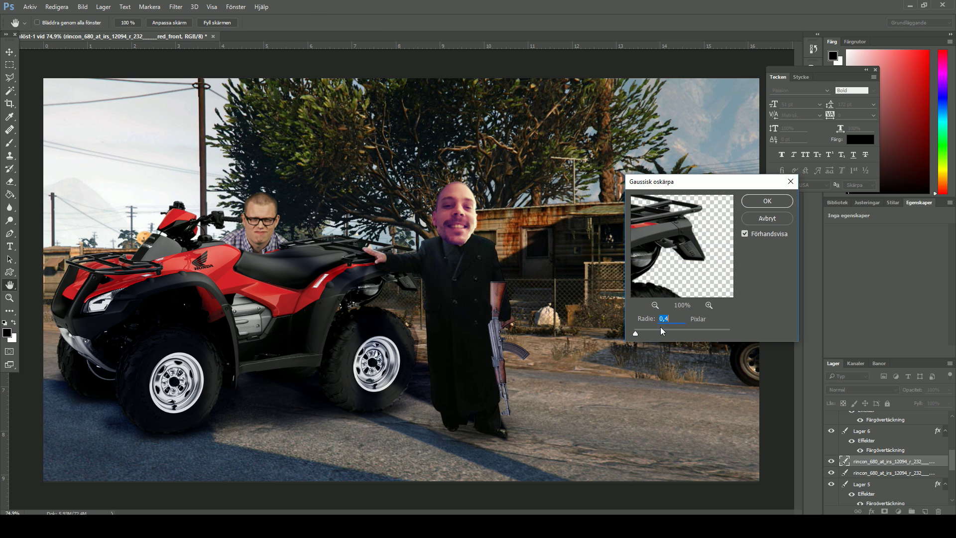
pyautogui.press('Up')
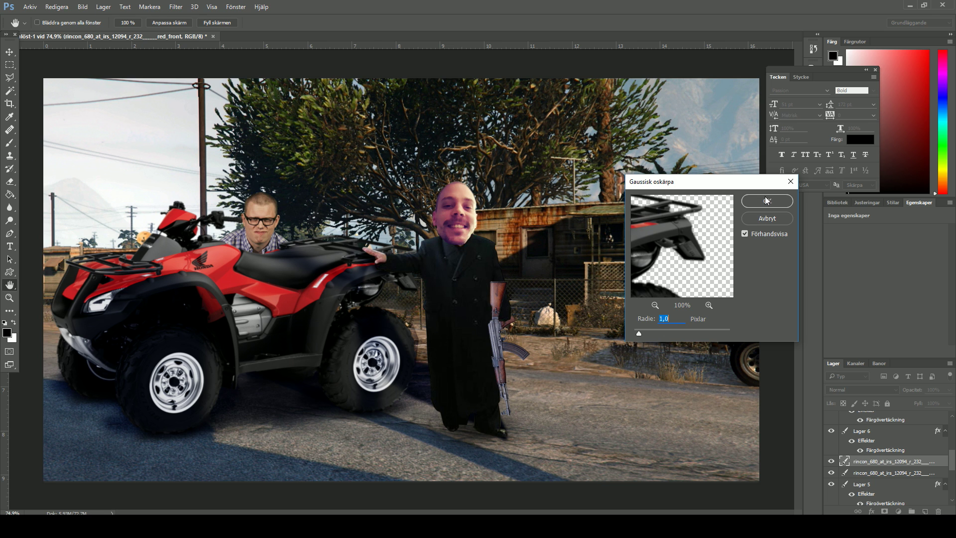
pyautogui.click(767, 200)
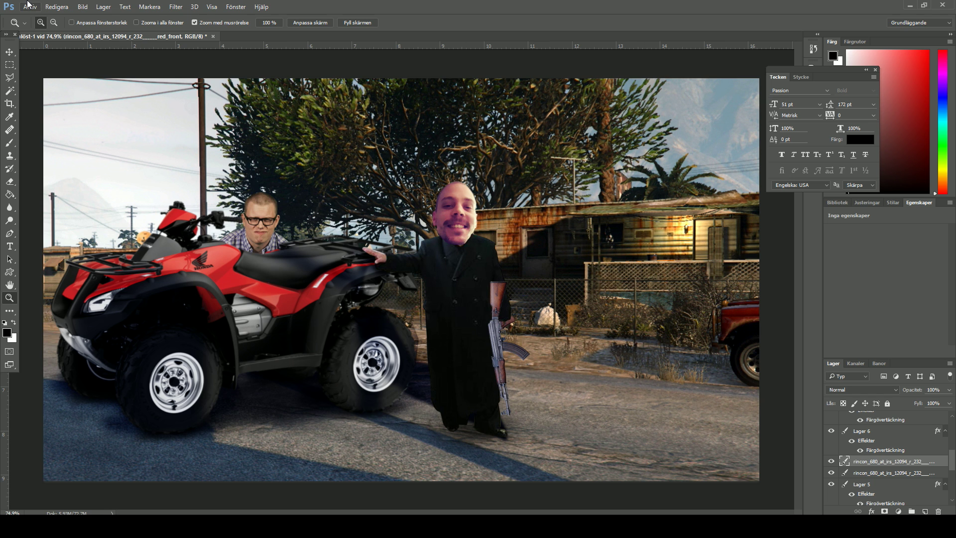
pyautogui.click(28, 6)
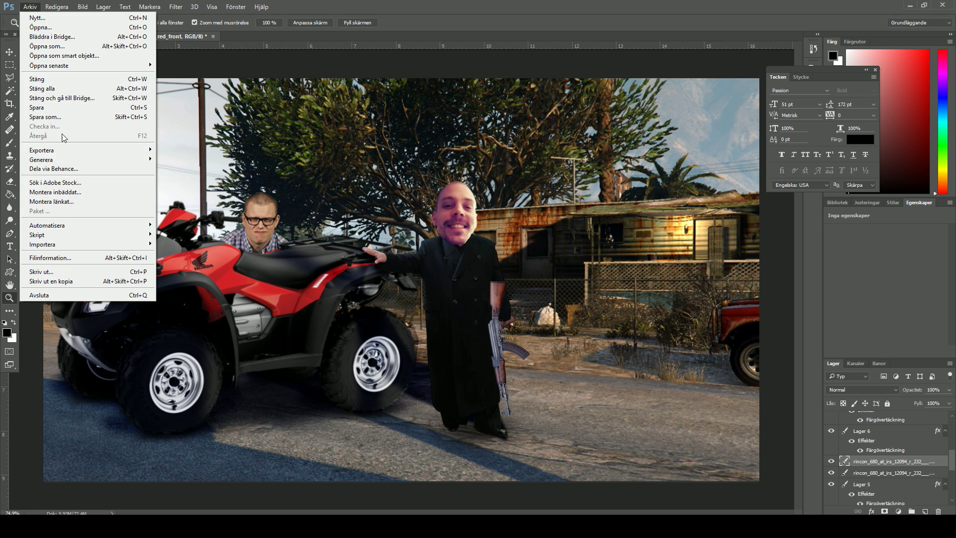
pyautogui.click(55, 191)
pyautogui.click(193, 23)
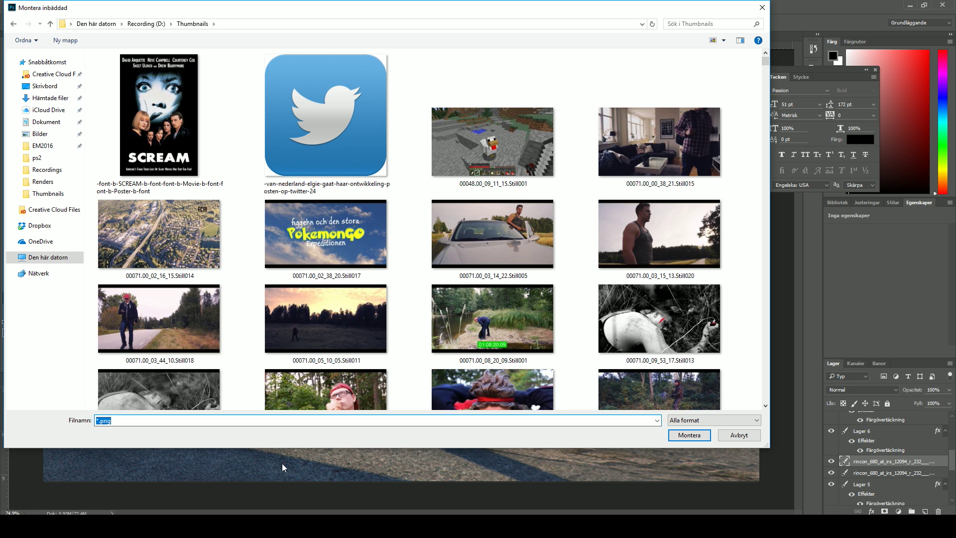
pyautogui.doubleClick(604, 73)
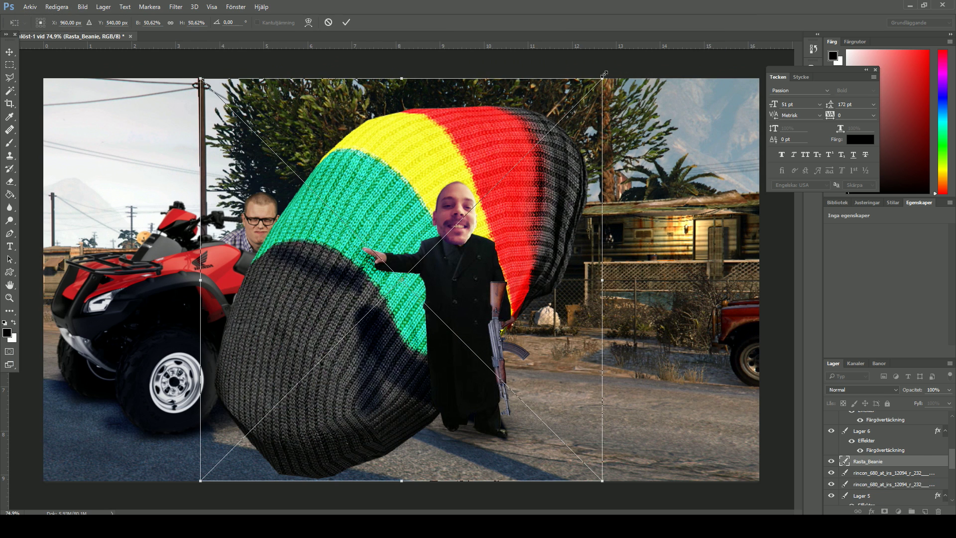
pyautogui.moveTo(603, 74); pyautogui.dragTo(465, 215)
pyautogui.click(54, 7)
pyautogui.click(64, 210)
pyautogui.click(230, 234)
pyautogui.moveTo(449, 196)
pyautogui.mouseDown()
pyautogui.moveTo(535, 208)
pyautogui.moveTo(509, 304)
pyautogui.mouseUp()
pyautogui.click(57, 7)
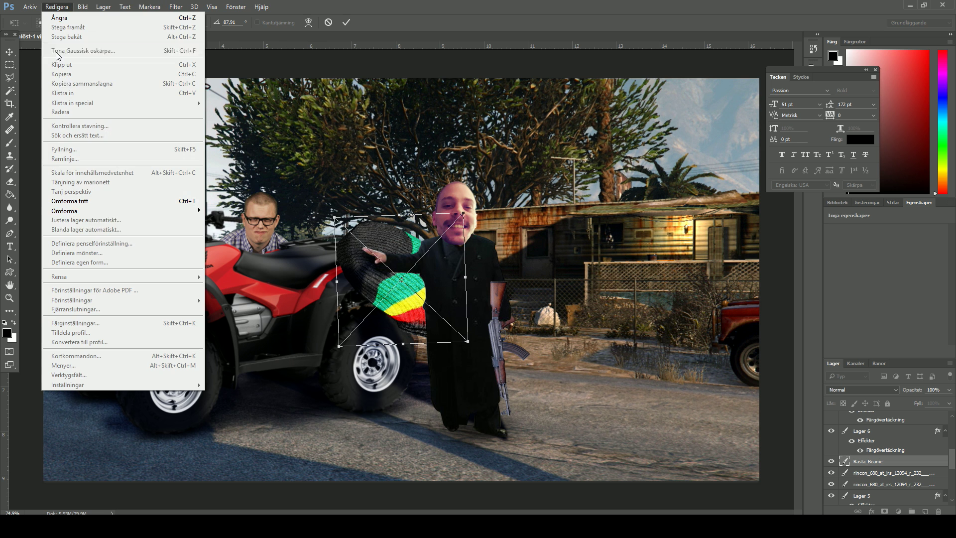
pyautogui.click(226, 225)
pyautogui.moveTo(334, 218)
pyautogui.mouseDown()
pyautogui.moveTo(393, 271)
pyautogui.moveTo(472, 145)
pyautogui.mouseUp()
pyautogui.click(9, 52)
pyautogui.click(443, 201)
pyautogui.moveTo(868, 461)
pyautogui.mouseDown()
pyautogui.moveTo(867, 323)
pyautogui.moveTo(869, 415)
pyautogui.mouseUp()
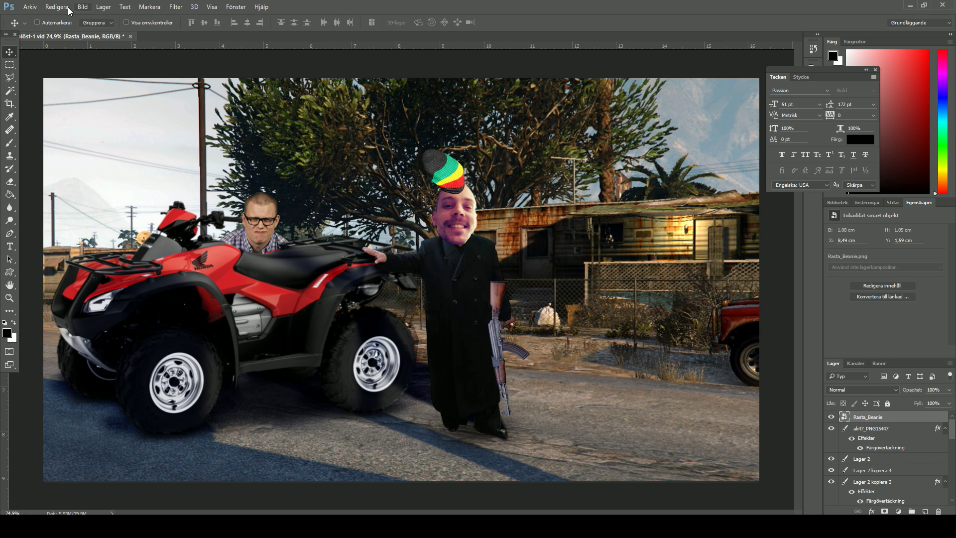
pyautogui.click(56, 7)
pyautogui.click(244, 234)
pyautogui.moveTo(481, 127); pyautogui.dragTo(456, 114)
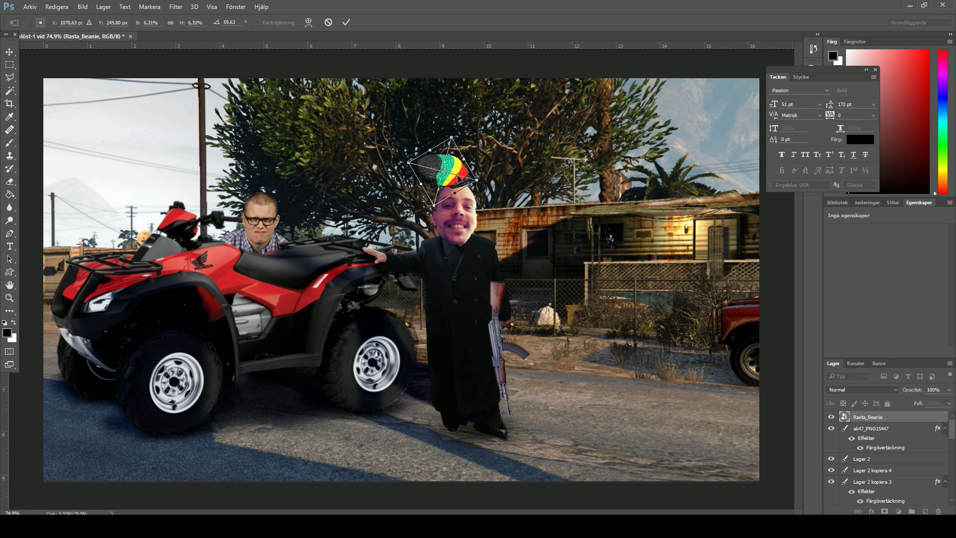
pyautogui.moveTo(459, 178); pyautogui.dragTo(453, 186)
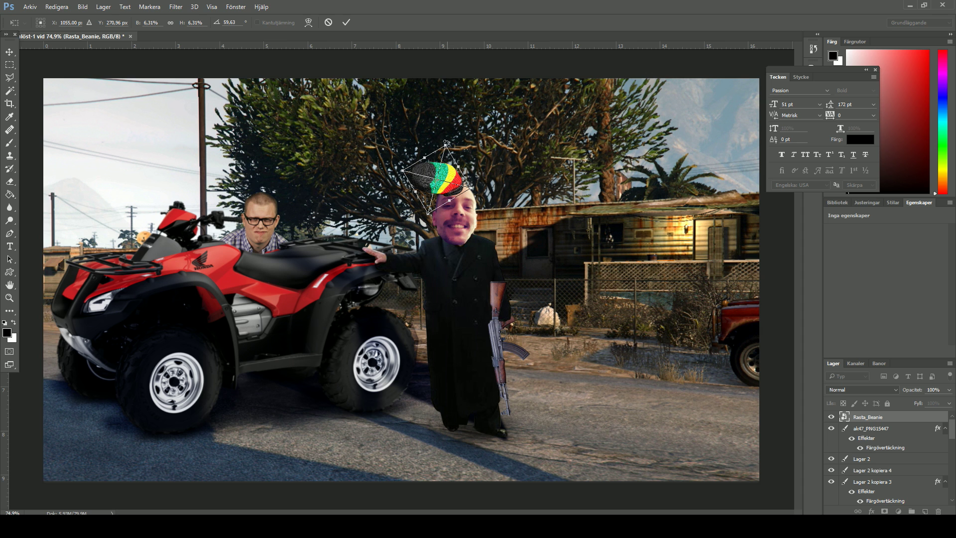
pyautogui.click(9, 52)
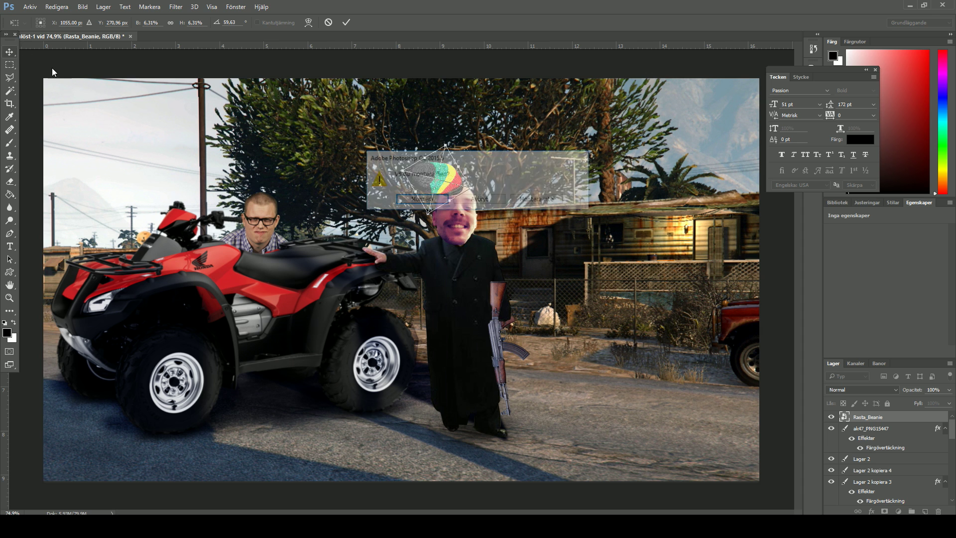
pyautogui.click(538, 204)
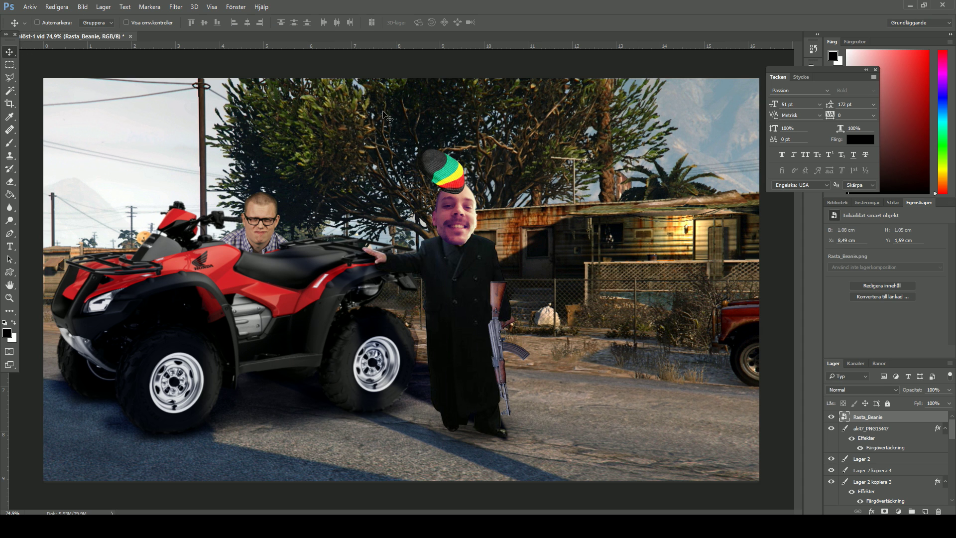
pyautogui.moveTo(886, 417); pyautogui.dragTo(937, 511)
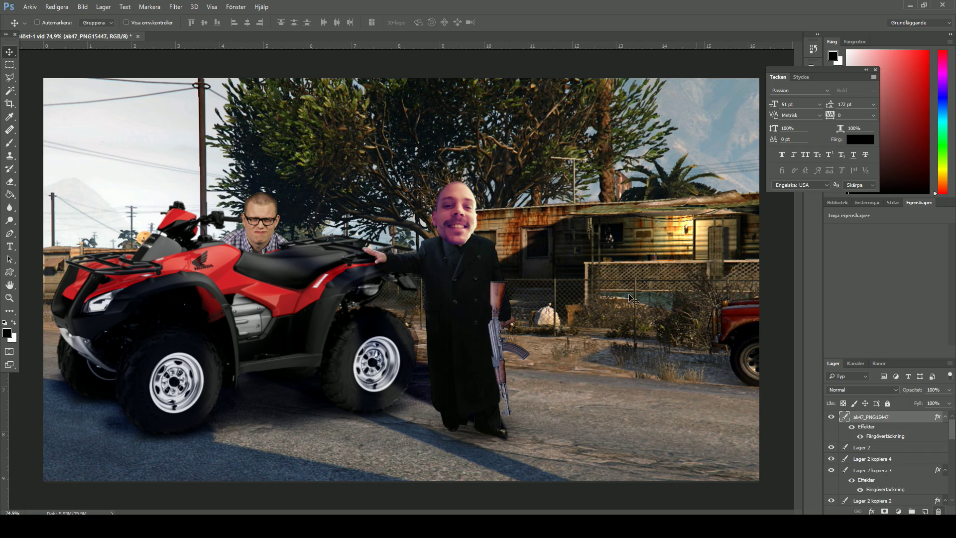
# - Start placing an embedded image, cancelling the pipe image chosen by mistake
pyautogui.click(30, 7)
pyautogui.click(50, 213)
pyautogui.scroll(-5, 548, 249)
pyautogui.scroll(-5, 548, 249)
pyautogui.scroll(-5, 548, 249)
pyautogui.doubleClick(160, 269)
pyautogui.press('Escape')
# - Place the Top-hat image file as an embedded layer
pyautogui.scroll(-5, 462, 224)
pyautogui.scroll(-5, 462, 223)
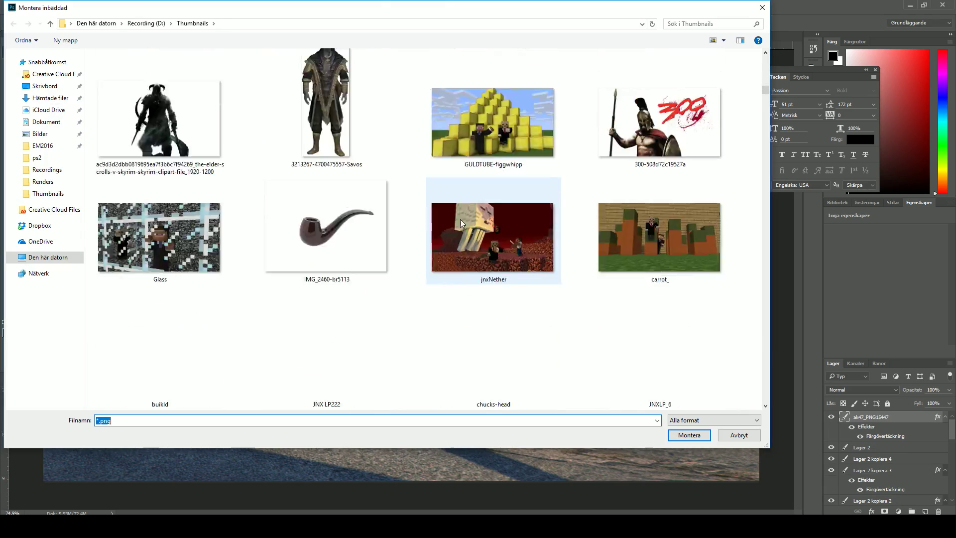
pyautogui.scroll(-5, 462, 223)
pyautogui.scroll(-5, 462, 223)
pyautogui.scroll(-5, 462, 224)
pyautogui.scroll(-5, 463, 225)
pyautogui.scroll(-2, 464, 225)
pyautogui.scroll(-5, 466, 226)
pyautogui.scroll(-5, 466, 225)
pyautogui.scroll(-5, 466, 226)
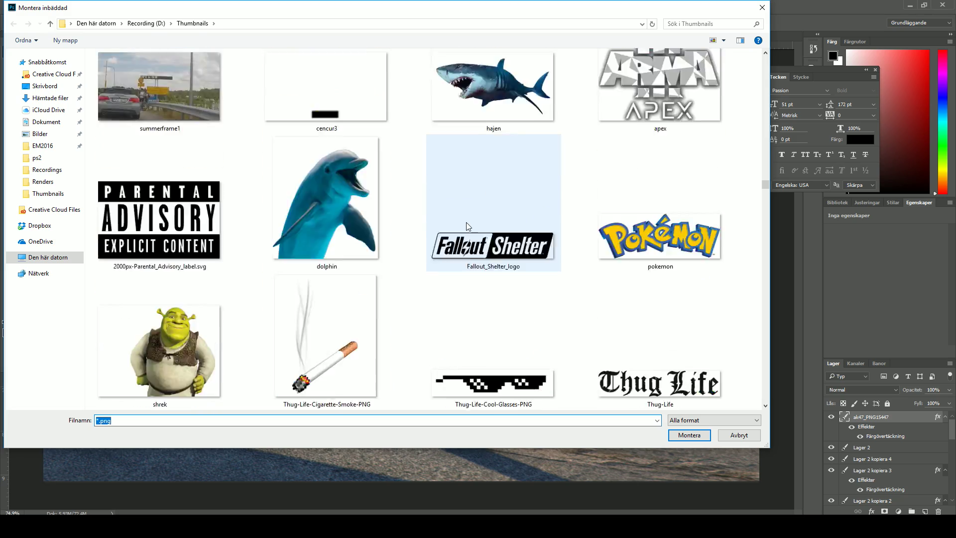
pyautogui.scroll(-5, 466, 225)
pyautogui.doubleClick(496, 145)
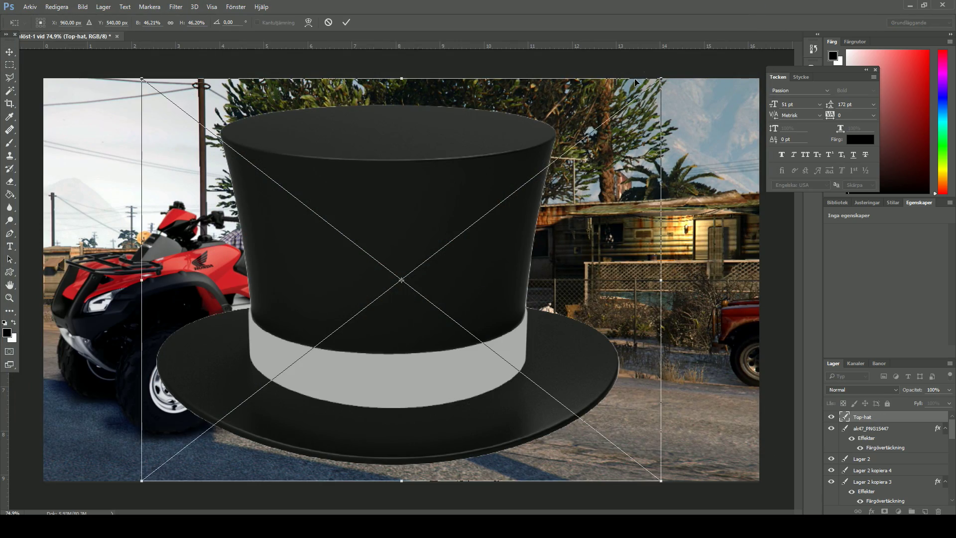
# - Shrink the top hat to about 14% on the man's head, commit it, and zoom in
pyautogui.moveTo(661, 77)
pyautogui.mouseDown()
pyautogui.moveTo(457, 237)
pyautogui.moveTo(499, 133)
pyautogui.moveTo(464, 159)
pyautogui.mouseUp()
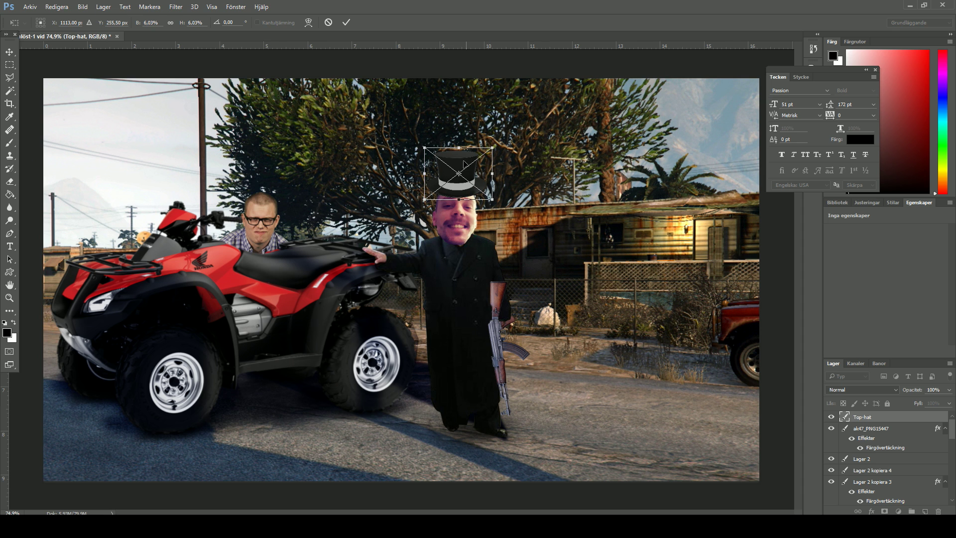
pyautogui.click(9, 52)
pyautogui.click(421, 201)
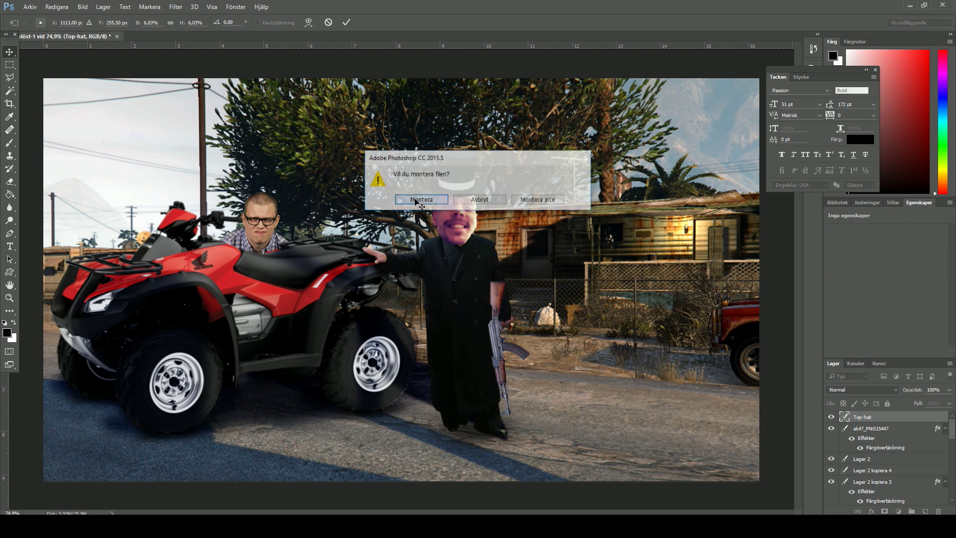
pyautogui.click(10, 298)
pyautogui.moveTo(442, 167); pyautogui.dragTo(453, 196)
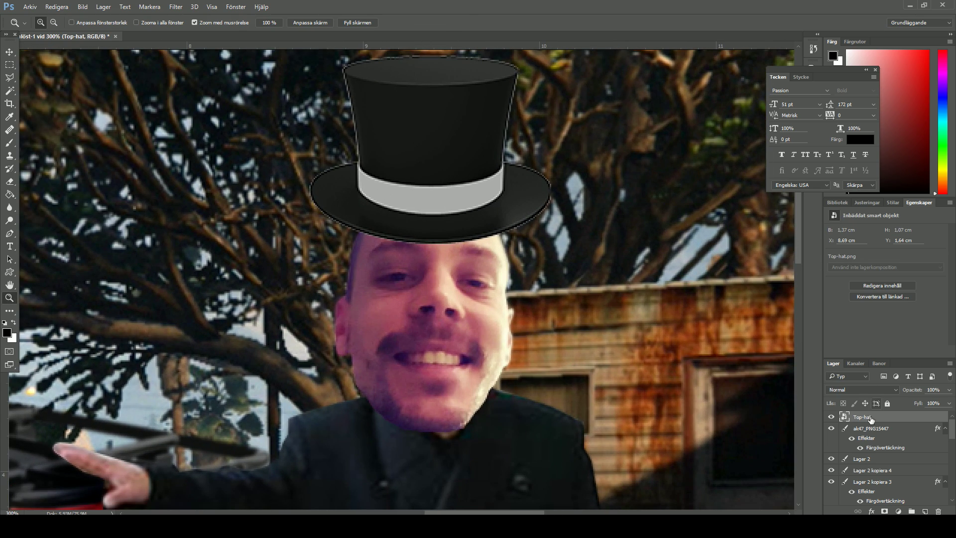
# - Rasterize the Top-hat layer and contract its pixel selection by 1 pixel
pyautogui.rightClick(863, 421)
pyautogui.click(852, 225)
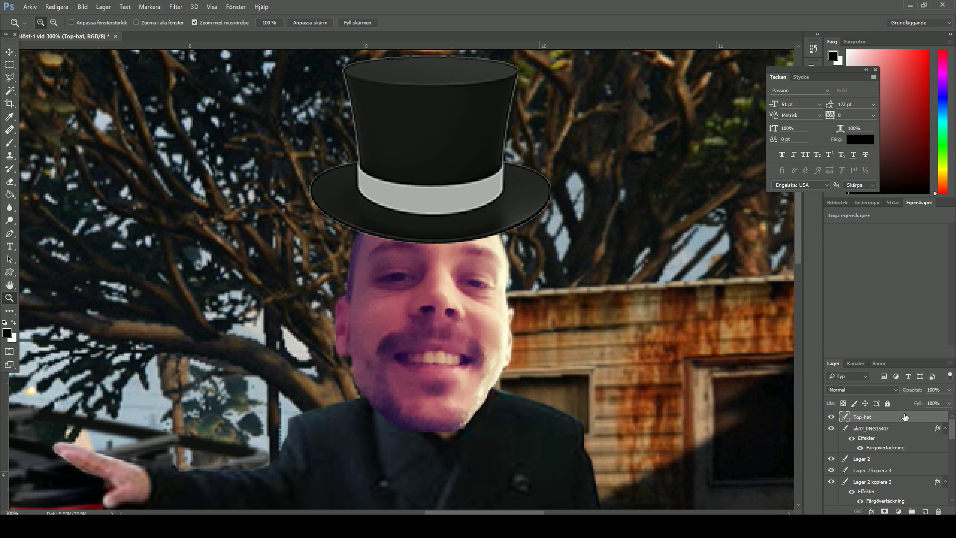
pyautogui.keyDown('ctrl'); pyautogui.click(848, 419); pyautogui.keyUp('ctrl')
pyautogui.click(155, 7)
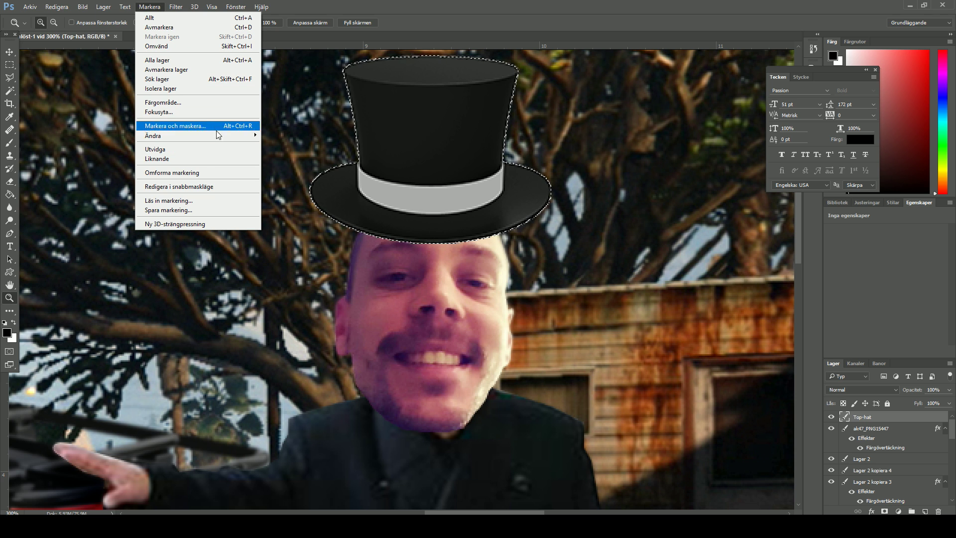
pyautogui.moveTo(198, 136)
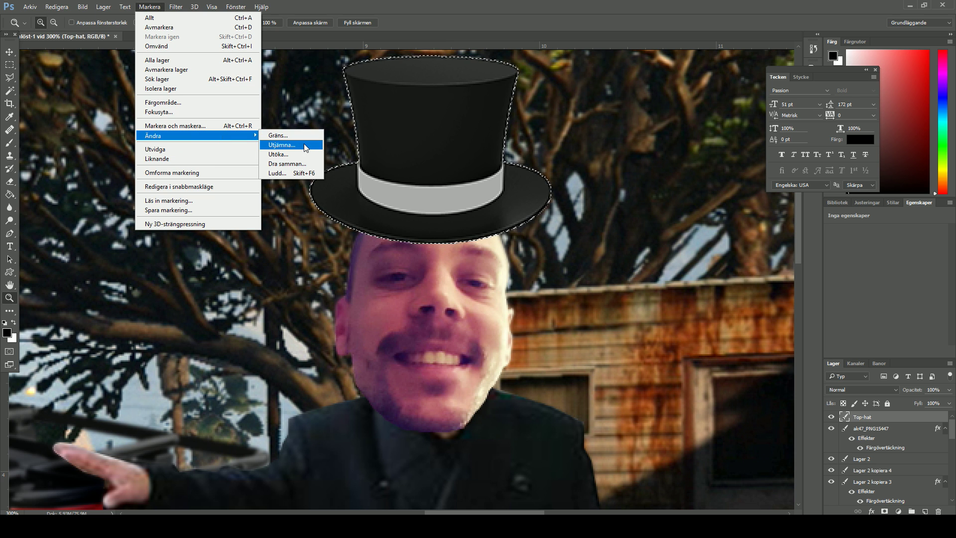
pyautogui.click(291, 163)
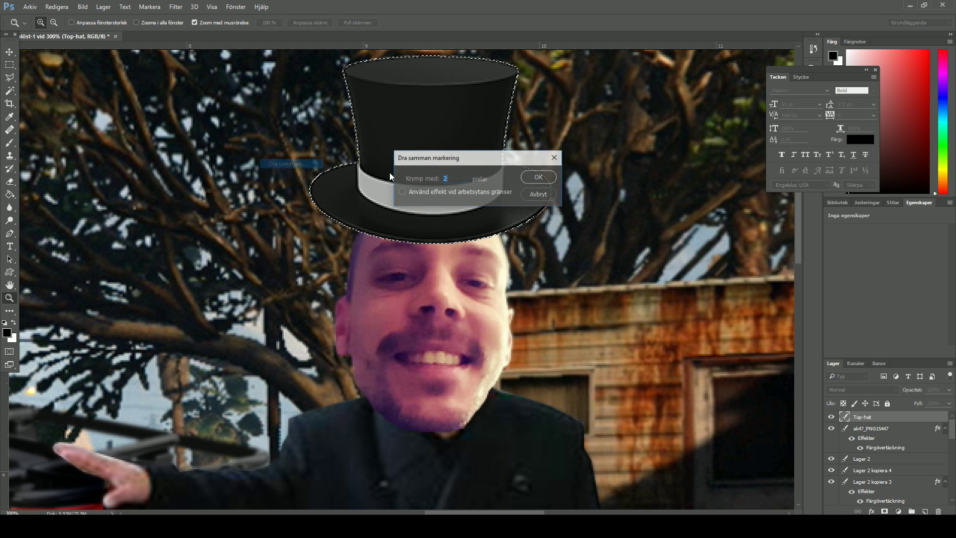
pyautogui.click(539, 176)
# - Deselect and nudge the top hat slightly down onto the head
pyautogui.click(150, 6)
pyautogui.click(159, 47)
pyautogui.hotkey('ctrl', 'd')
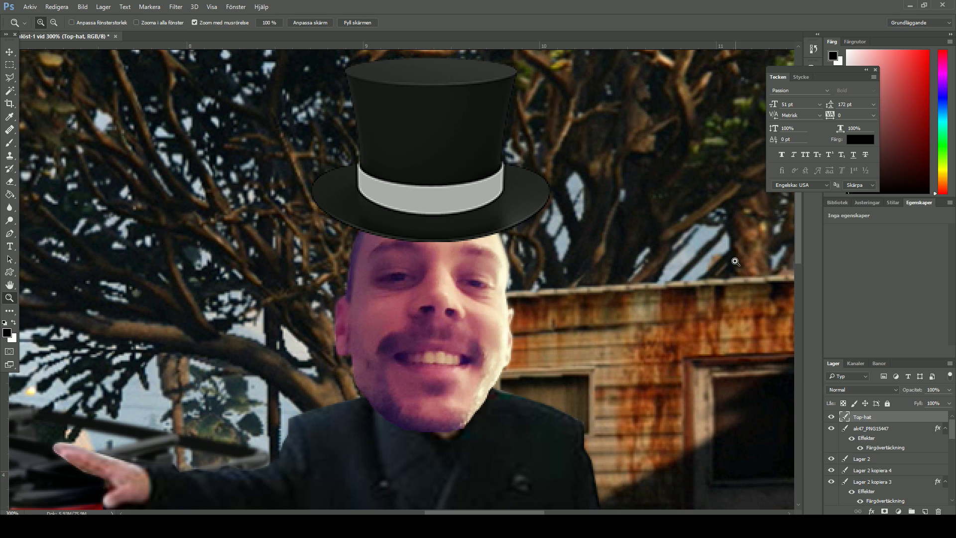
pyautogui.click(7, 50)
pyautogui.press('Down')
pyautogui.press('Down')
pyautogui.press('Down')
pyautogui.press('Down')
pyautogui.press('Down')
pyautogui.press('Down')
pyautogui.press('Down')
pyautogui.press('Down')
pyautogui.press('Down')
pyautogui.press('Down')
pyautogui.press('Down')
# - Add Lager 10 just below Top-hat in Mjukt ljus blending, with a dark navy Brush colour
pyautogui.click(924, 511)
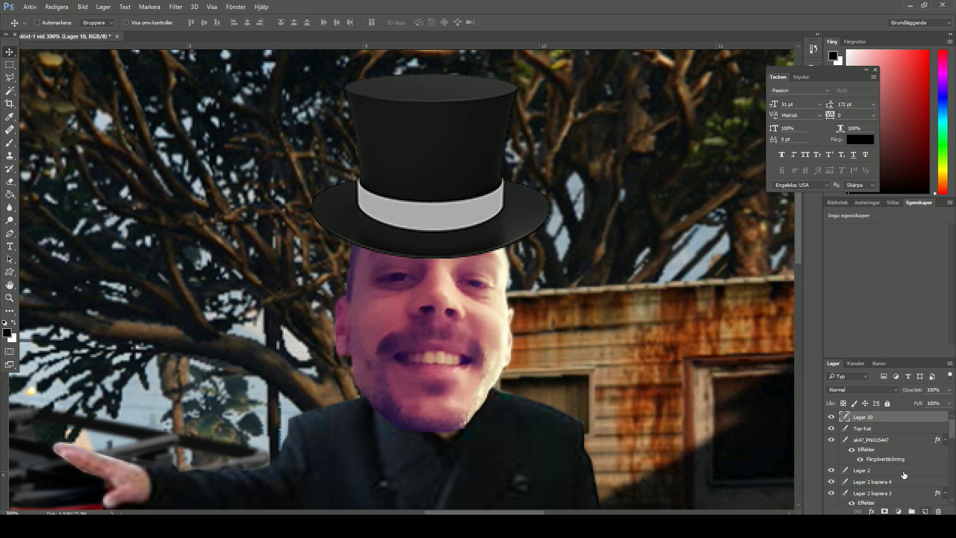
pyautogui.moveTo(874, 418); pyautogui.dragTo(874, 432)
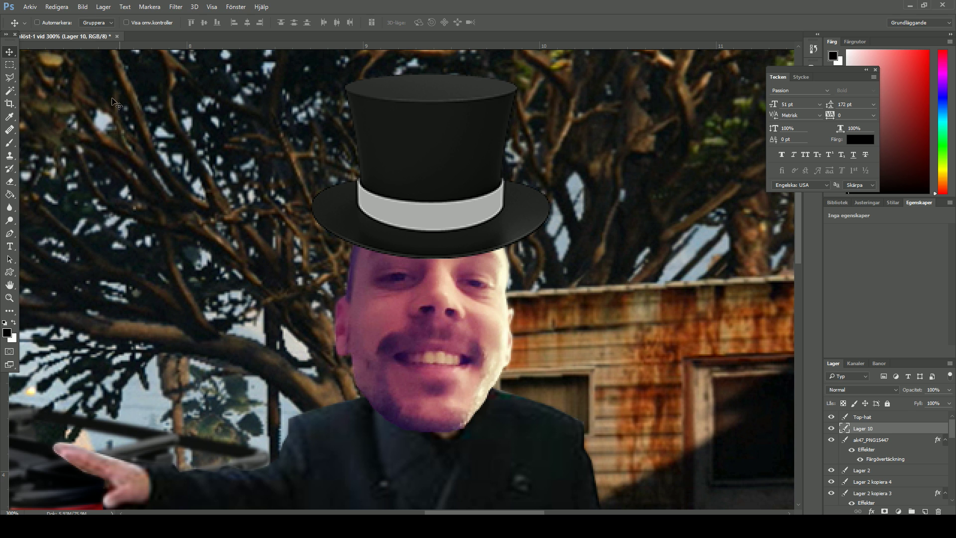
pyautogui.click(10, 143)
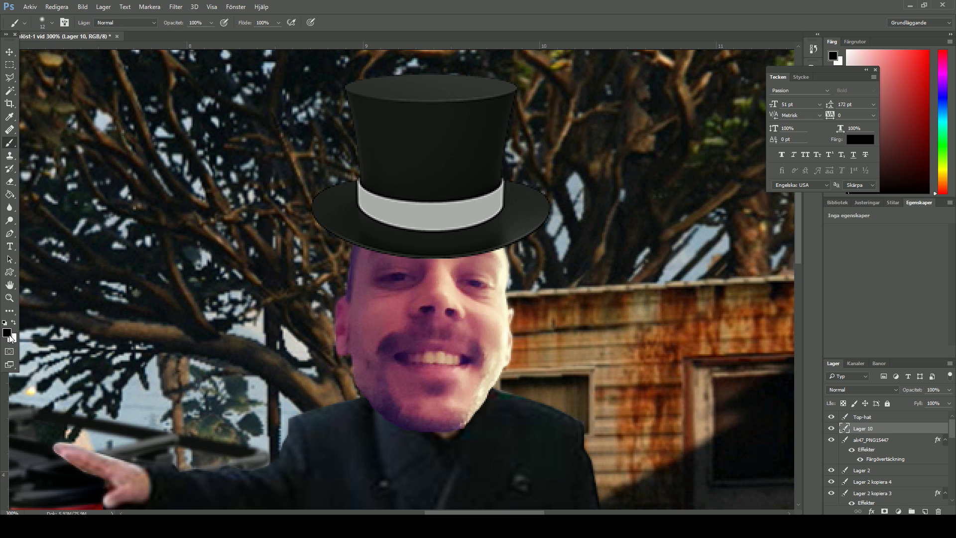
pyautogui.click(8, 334)
pyautogui.press('Return')
pyautogui.hotkey('shift', 'alt', 'f')
pyautogui.press('z')
pyautogui.hotkey('ctrl', '0')
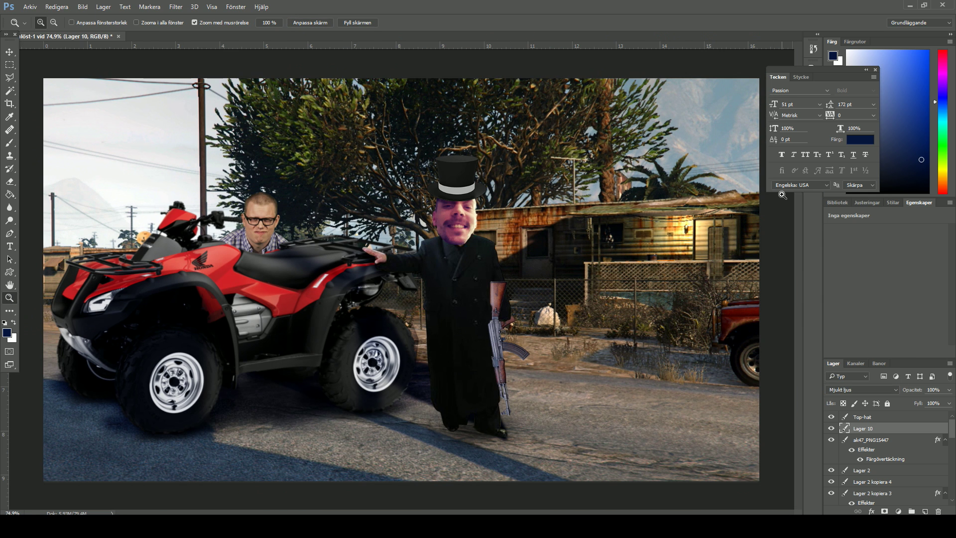